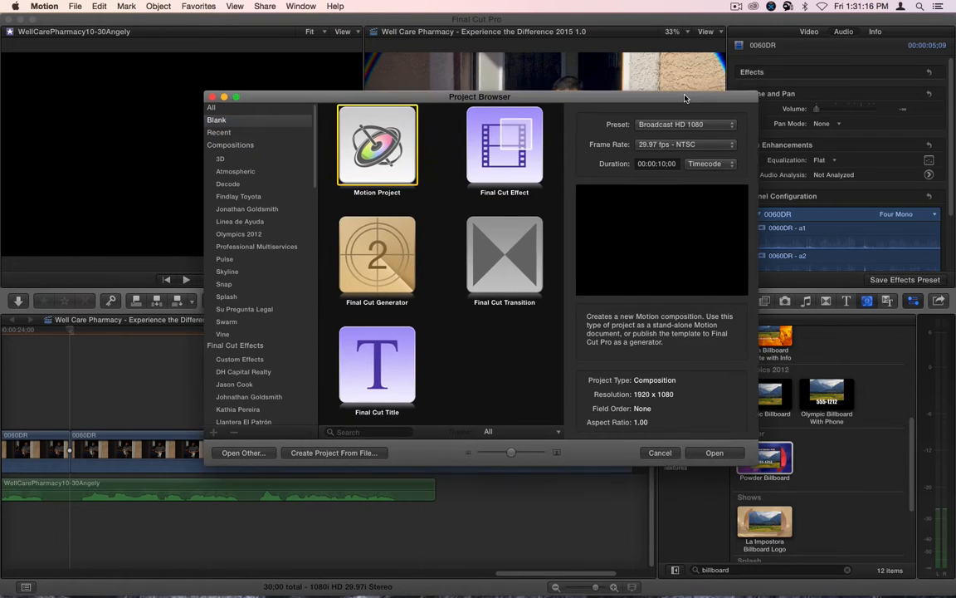
# Create a new Final Cut Title project with a duration of 30 seconds
pyautogui.click(385, 375)
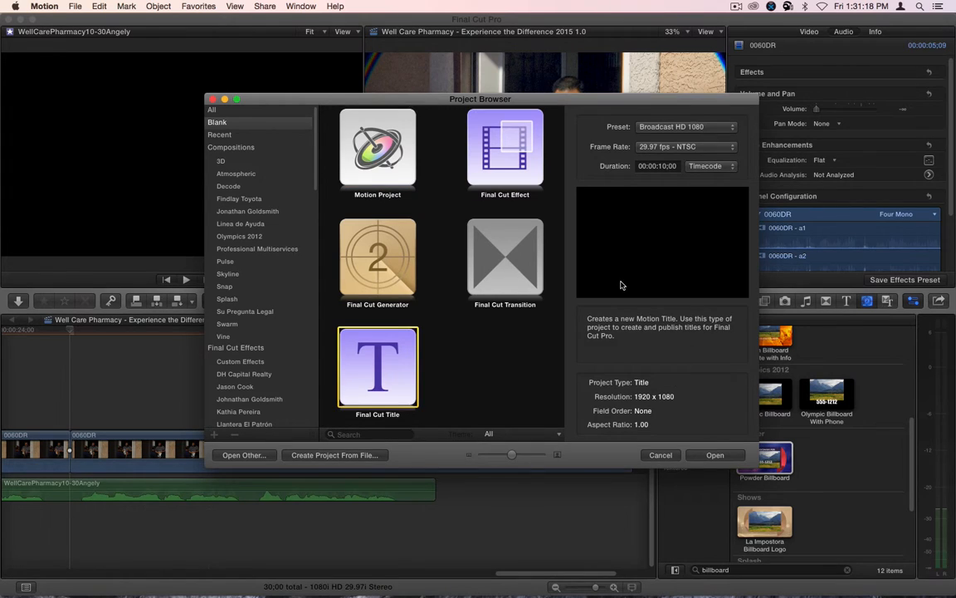
pyautogui.click(669, 166)
pyautogui.write('30')
pyautogui.press('Return')
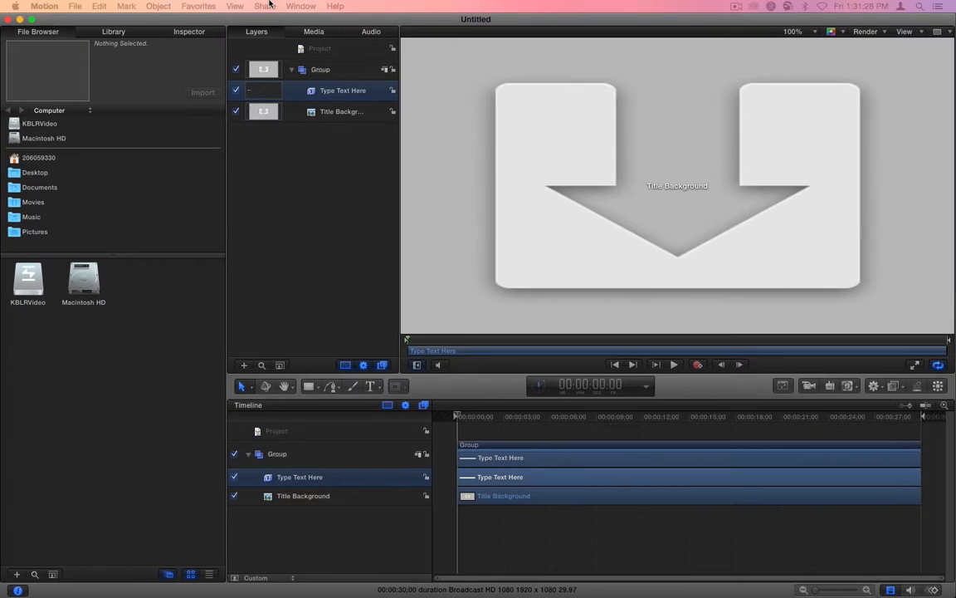
# Fit the canvas to the window and delete the Type Text Here placeholder layer
pyautogui.click(805, 31)
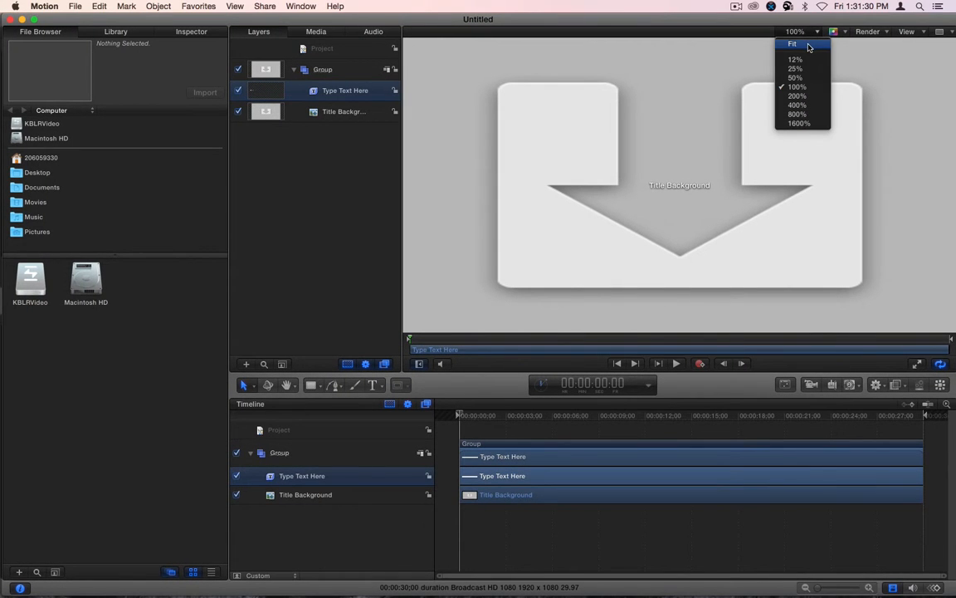
pyautogui.click(809, 45)
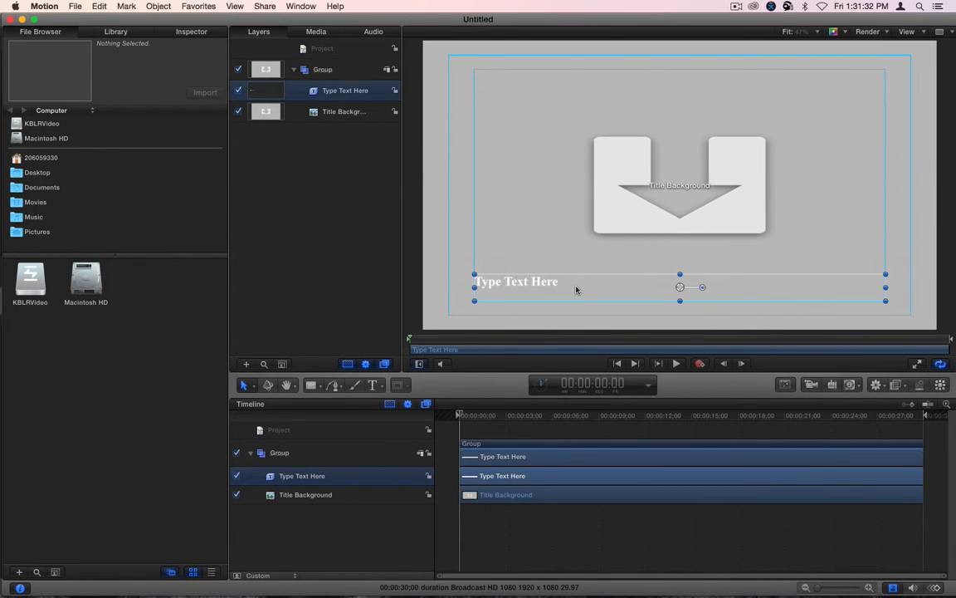
pyautogui.press('Delete')
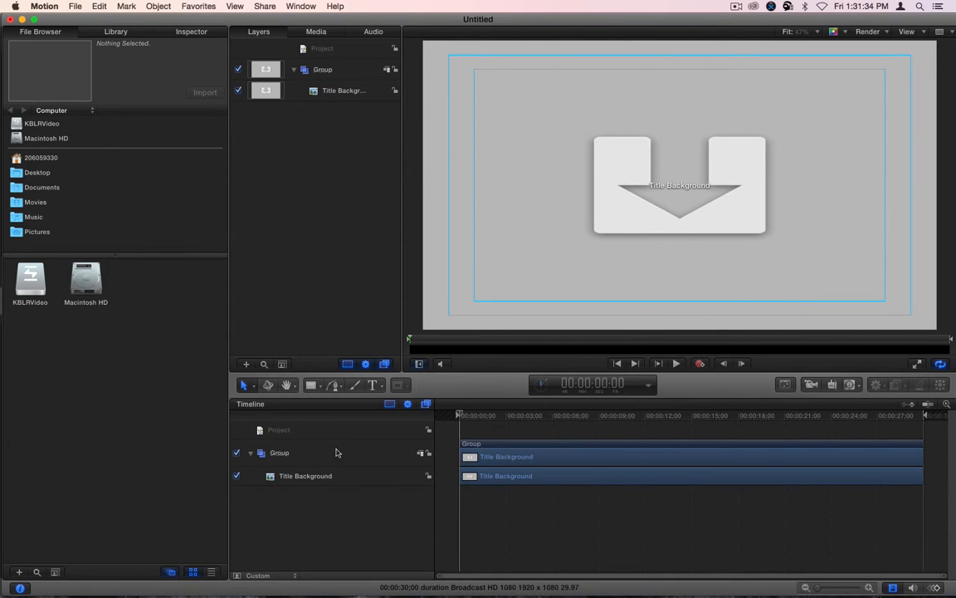
# Select the Title Background layer, then switch to Final Cut Pro to view the selected 0060DR clip's video properties
pyautogui.click(320, 478)
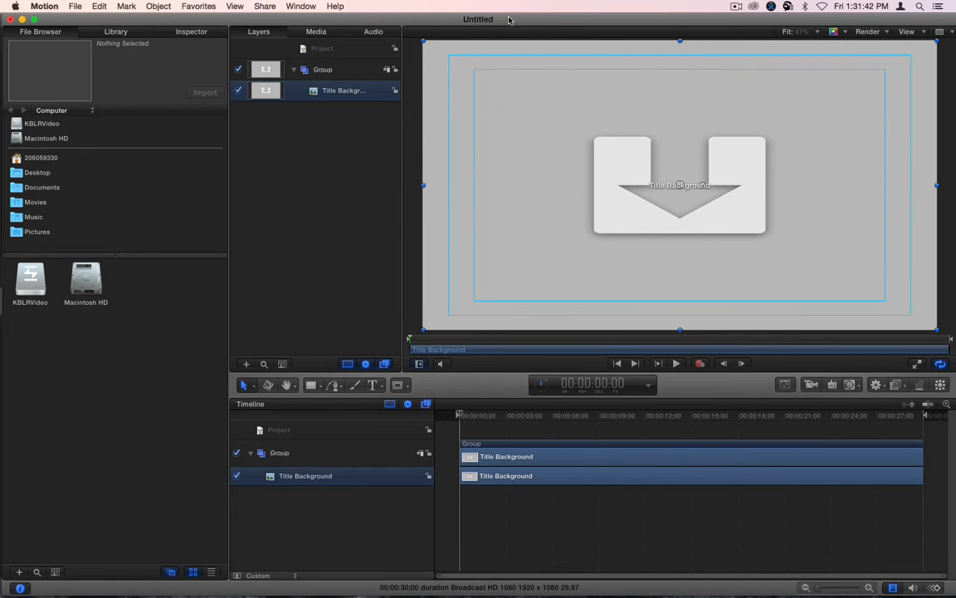
pyautogui.moveTo(508, 19); pyautogui.dragTo(509, 444)
pyautogui.click(813, 34)
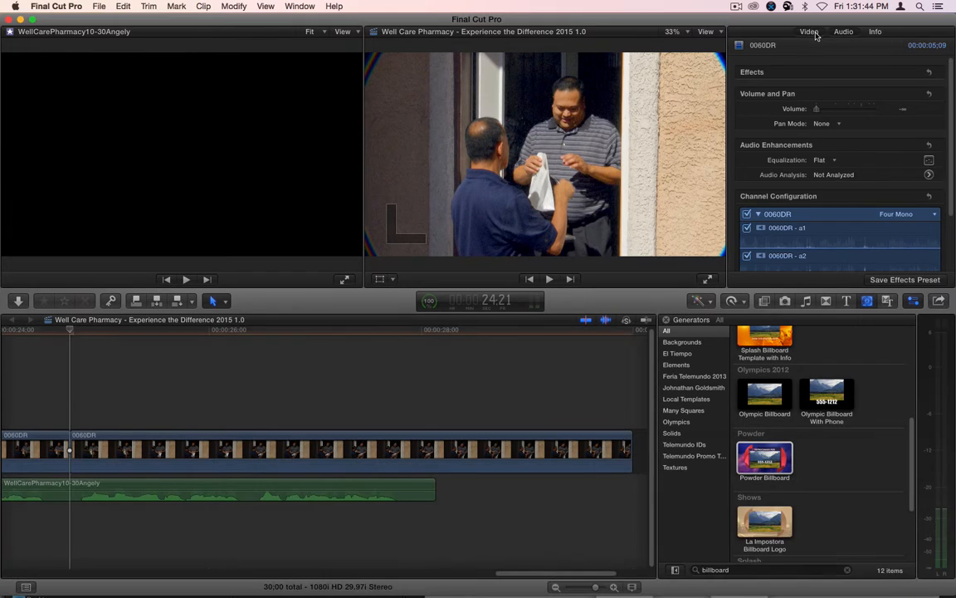
pyautogui.click(816, 35)
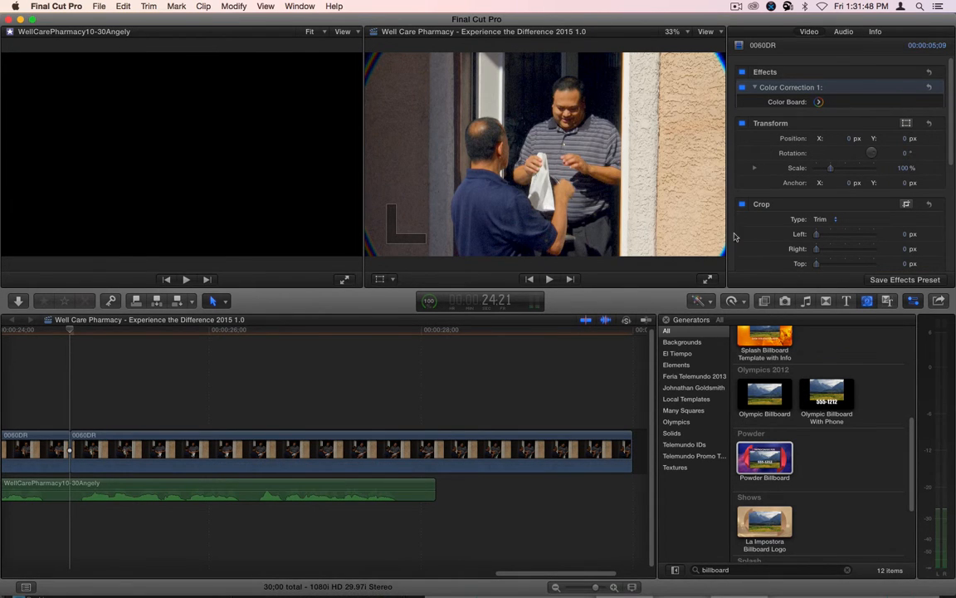
# Switch back to Motion and draw a full-width white rectangle across the lower third of the canvas
pyautogui.moveTo(795, 581)
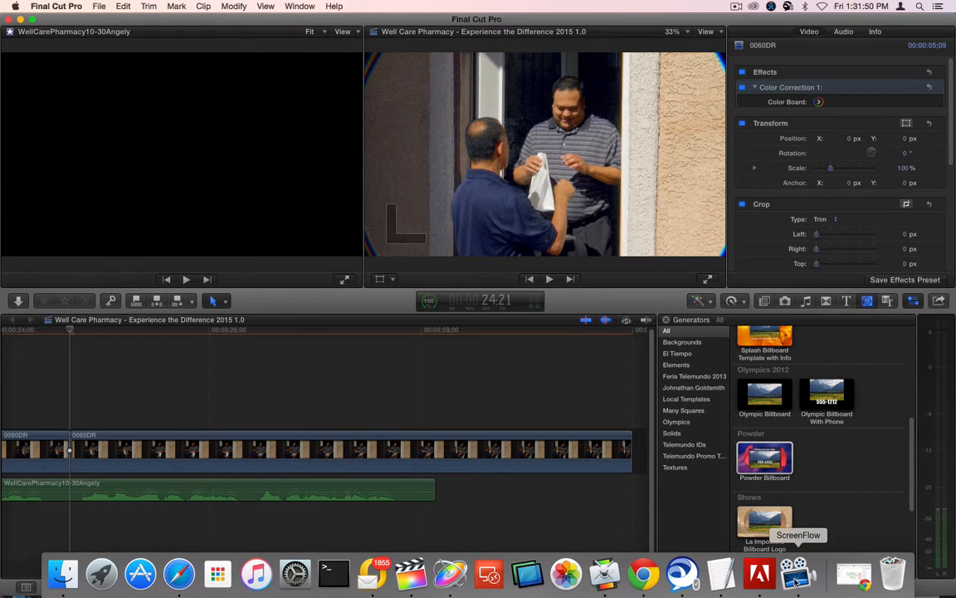
pyautogui.click(450, 574)
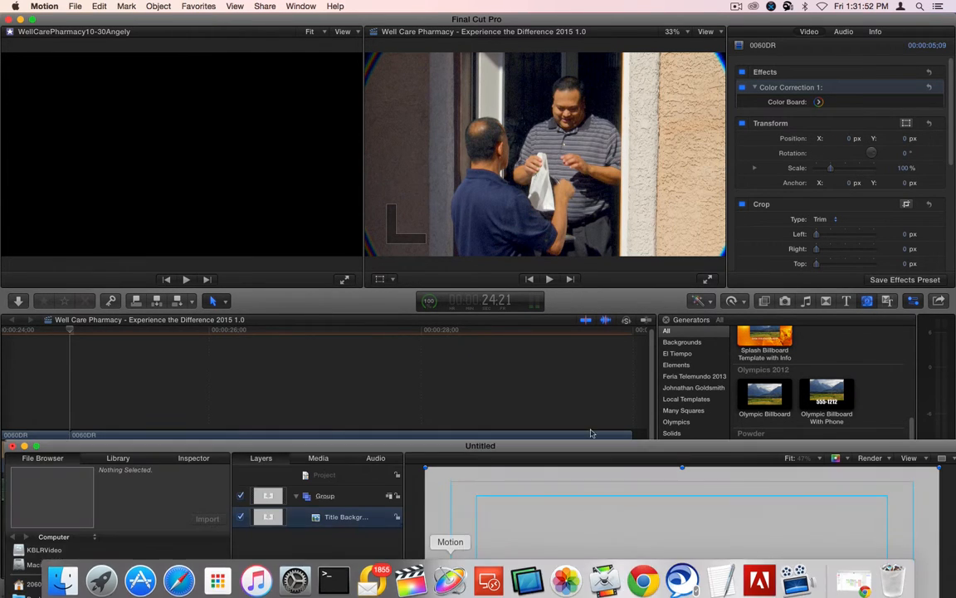
pyautogui.moveTo(591, 449); pyautogui.dragTo(587, 4)
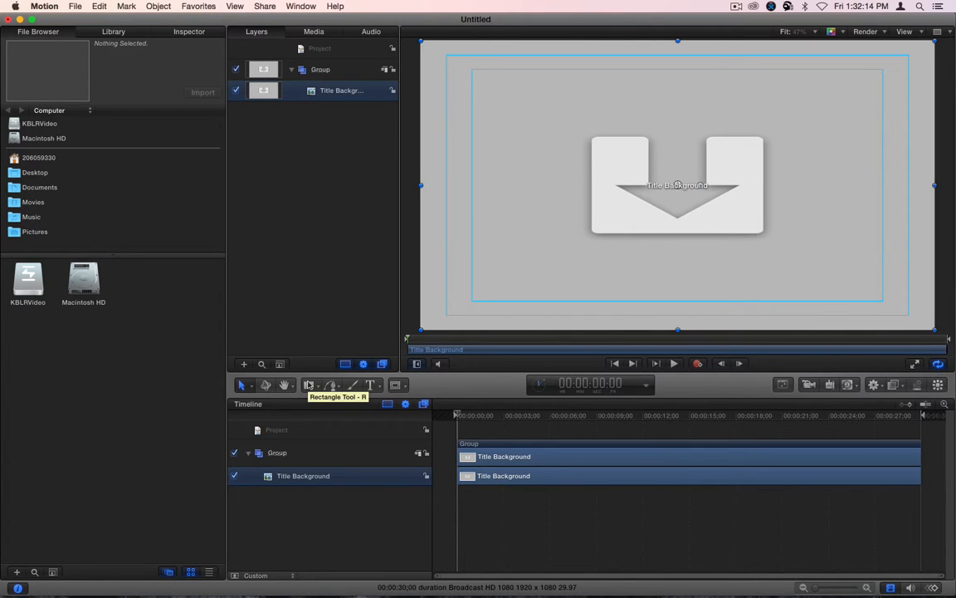
pyautogui.click(312, 388)
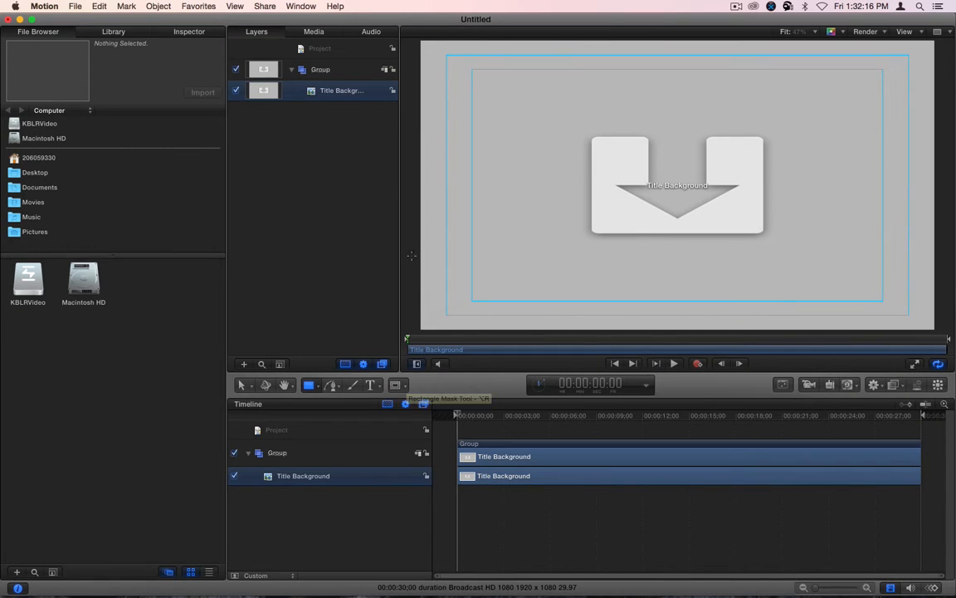
pyautogui.moveTo(414, 244); pyautogui.dragTo(942, 347)
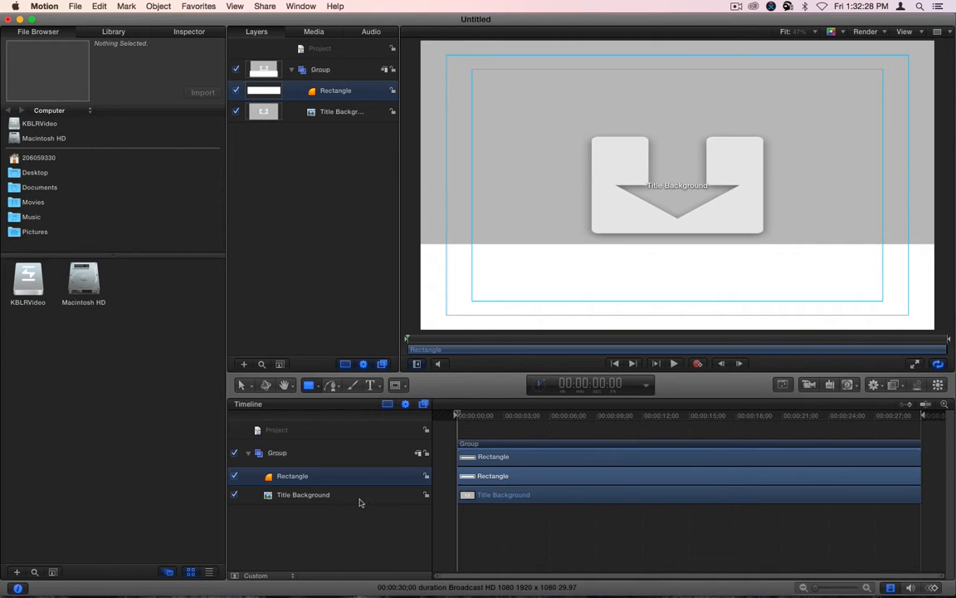
# Clone the Title Background layer and give the clone an image mask with Rectangle as its mask source
pyautogui.click(314, 495)
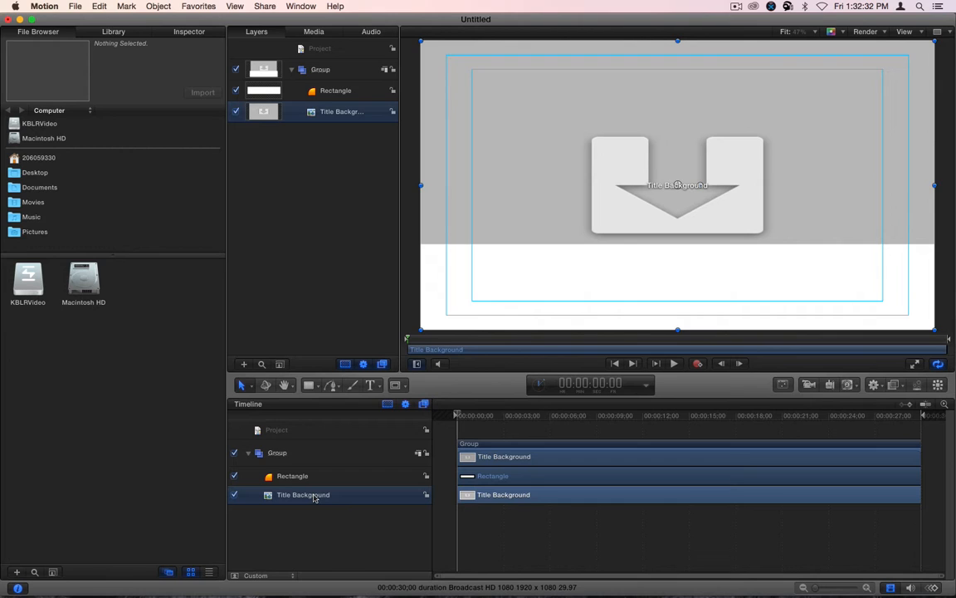
pyautogui.press('k')
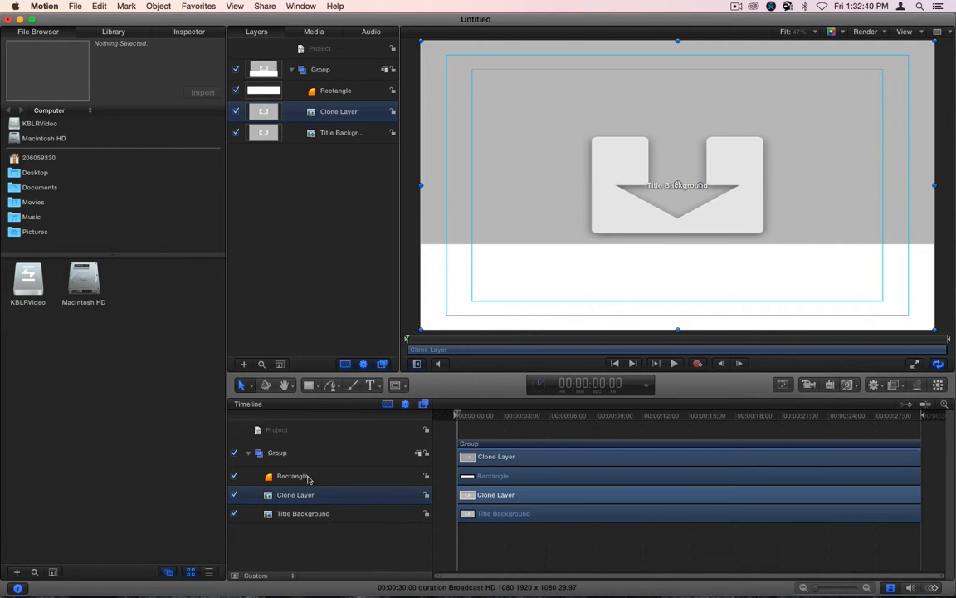
pyautogui.rightClick(324, 497)
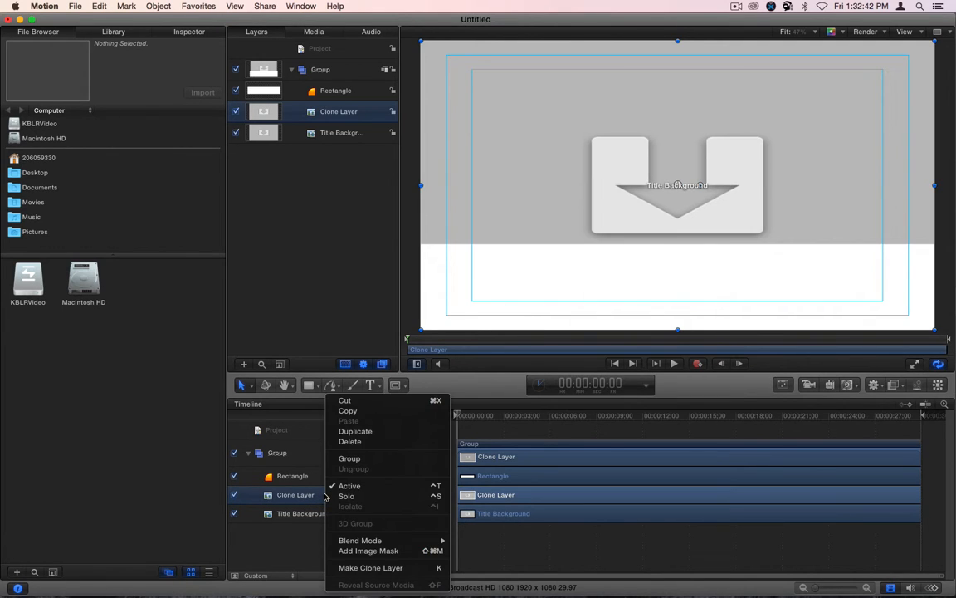
pyautogui.click(368, 550)
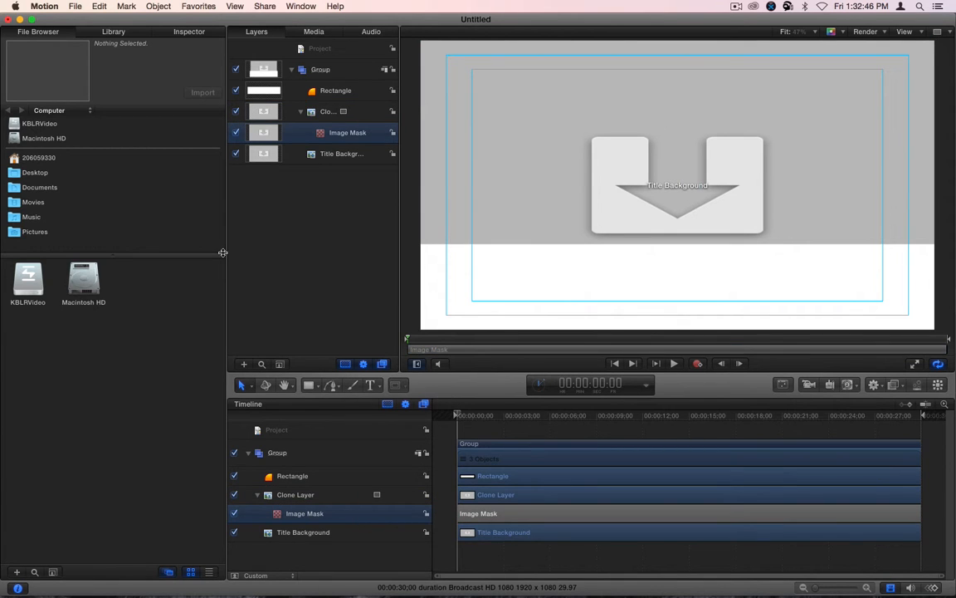
pyautogui.click(184, 31)
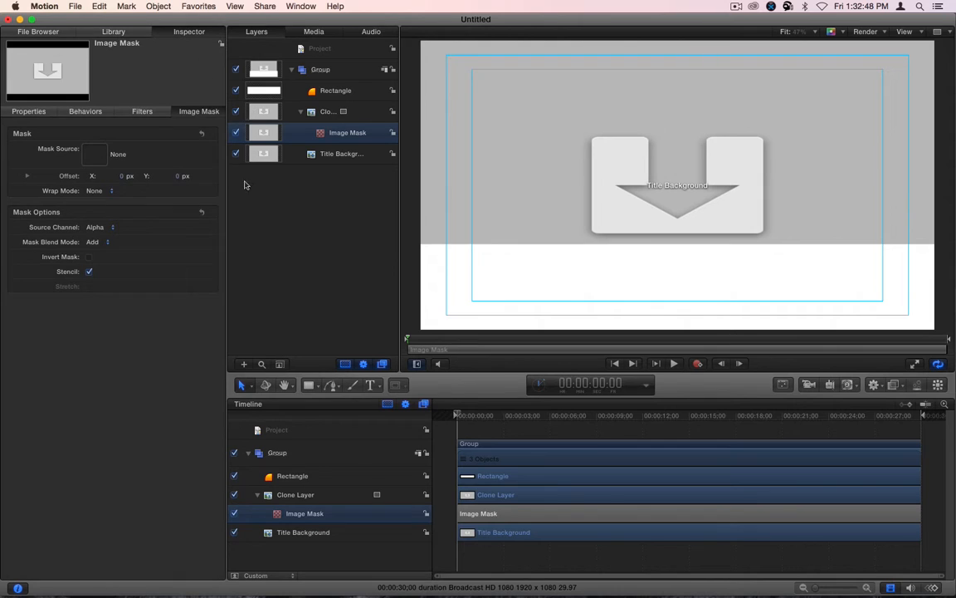
pyautogui.moveTo(286, 476); pyautogui.dragTo(96, 154)
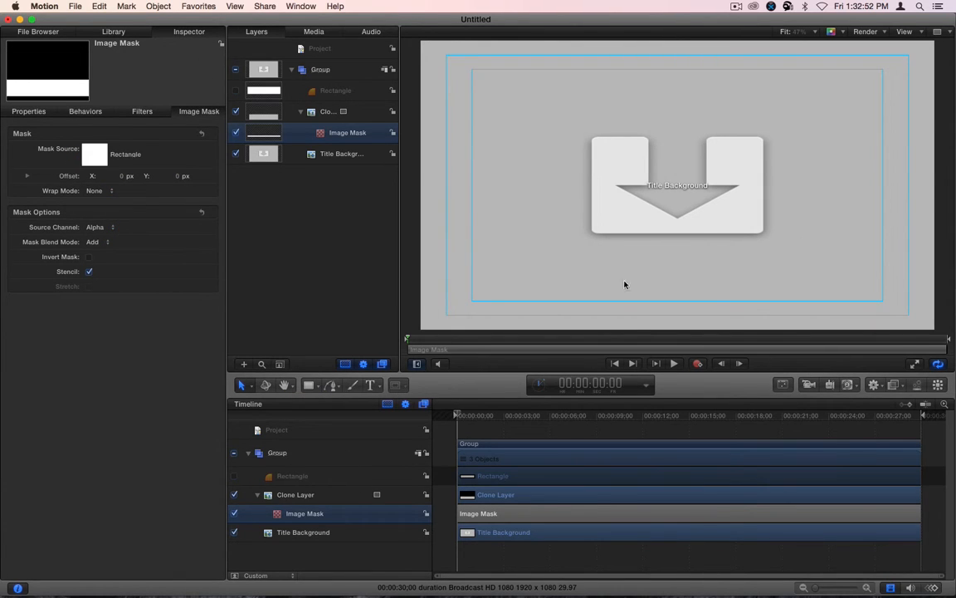
# Hide the Title Background to check the masked clone, then turn on the Rectangle and Title Background layers
pyautogui.click(234, 532)
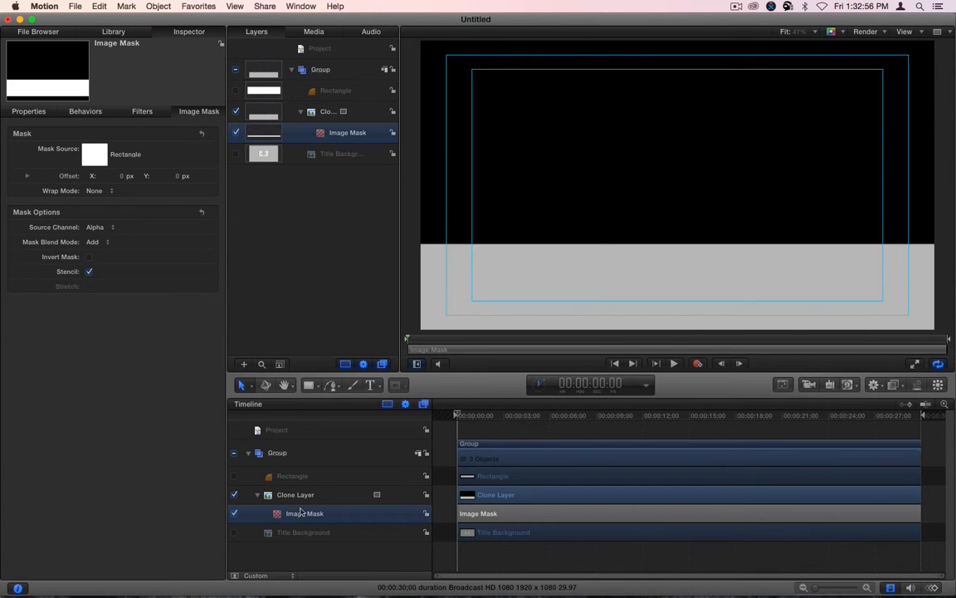
pyautogui.click(235, 477)
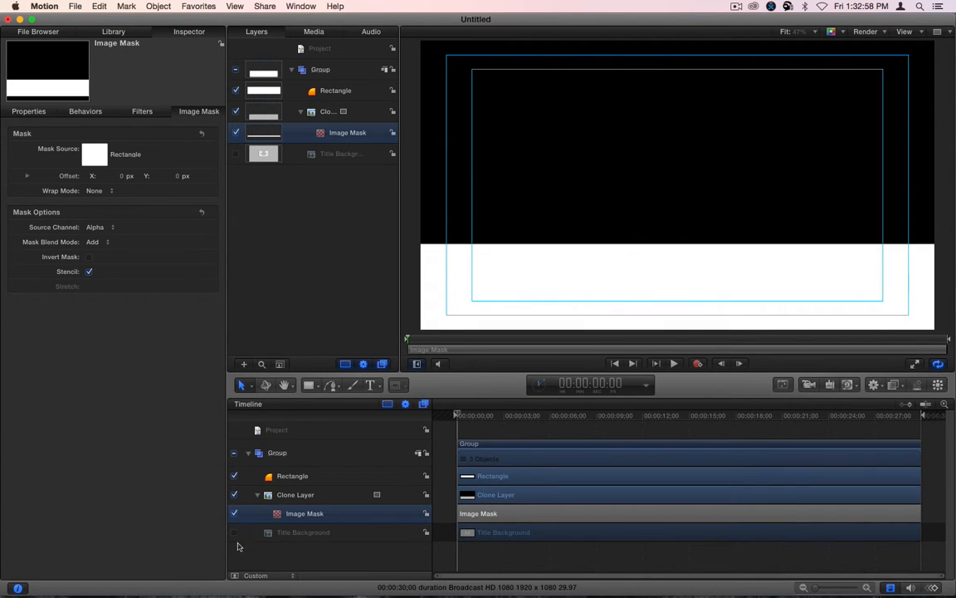
pyautogui.click(234, 532)
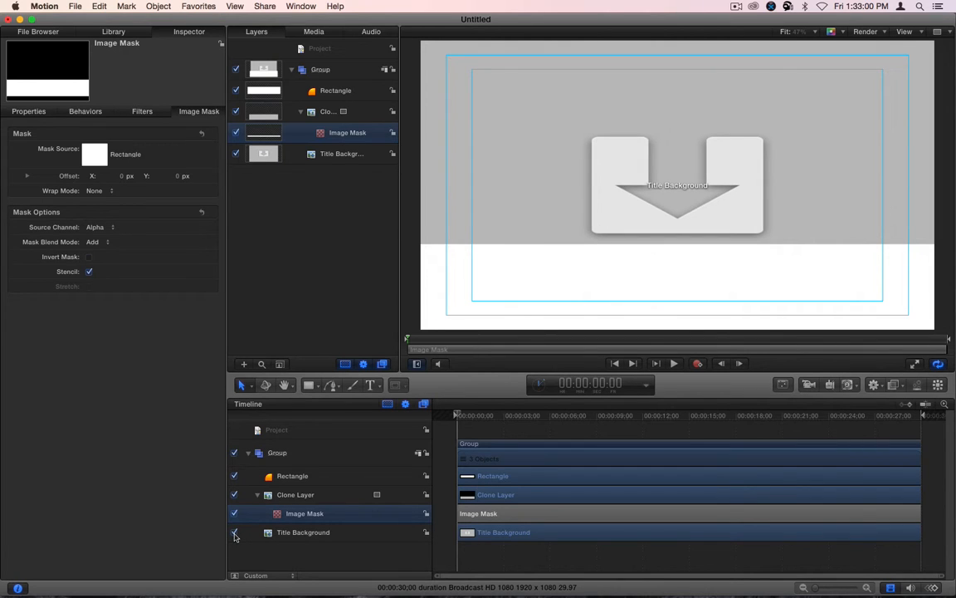
# Apply a Gaussian Blur filter to the Clone Layer and set its amount to 50
pyautogui.click(306, 495)
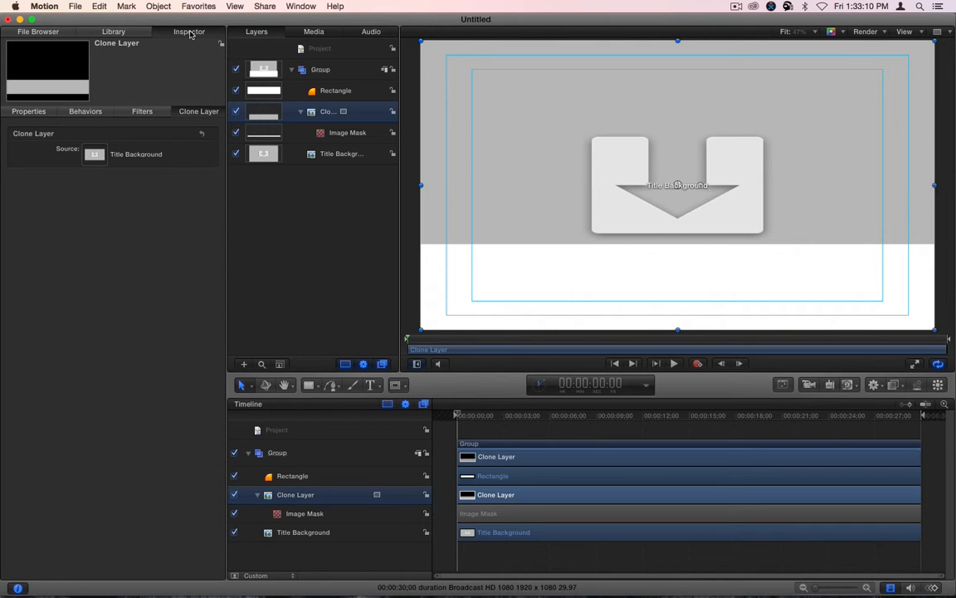
pyautogui.click(100, 31)
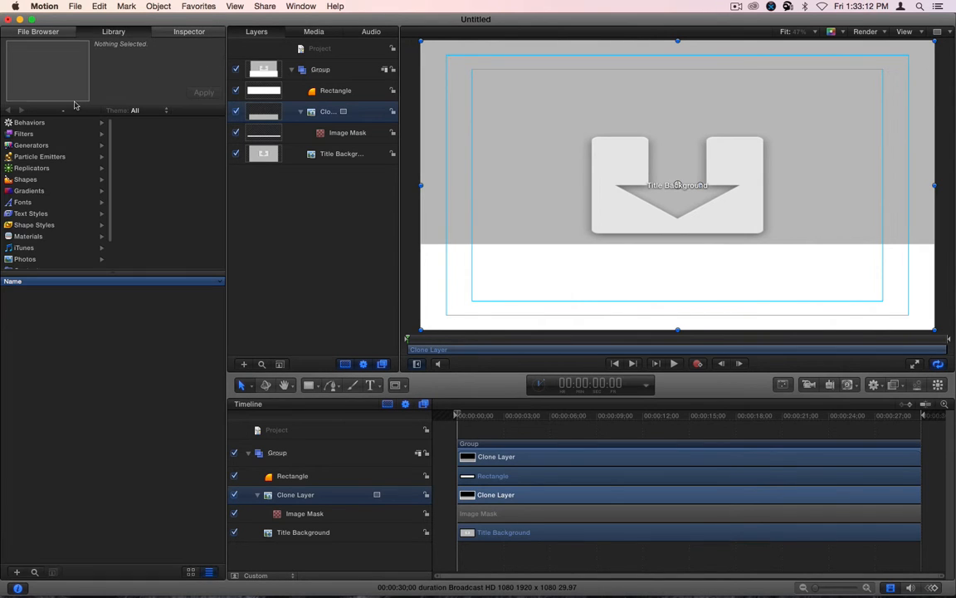
pyautogui.click(27, 133)
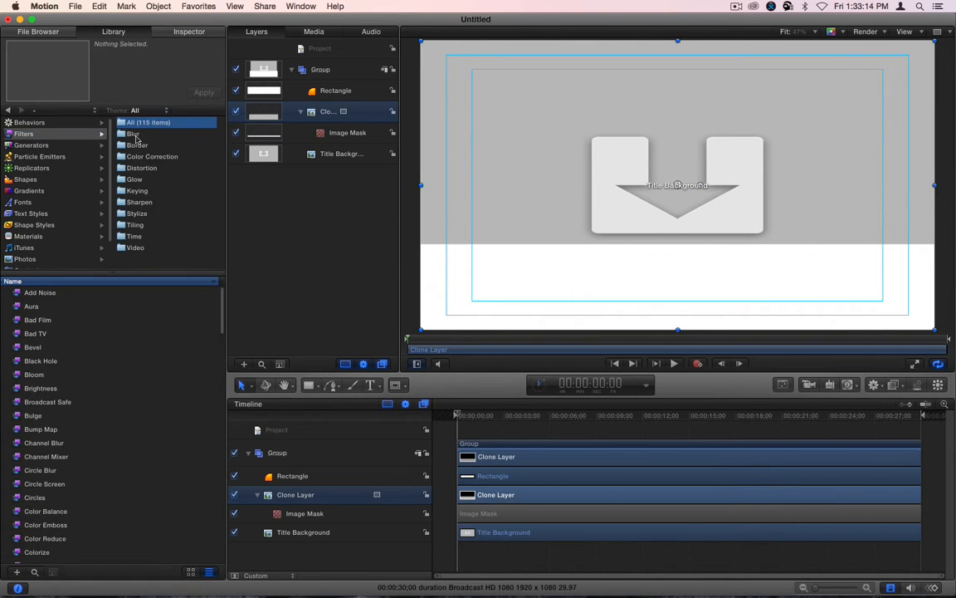
pyautogui.click(134, 134)
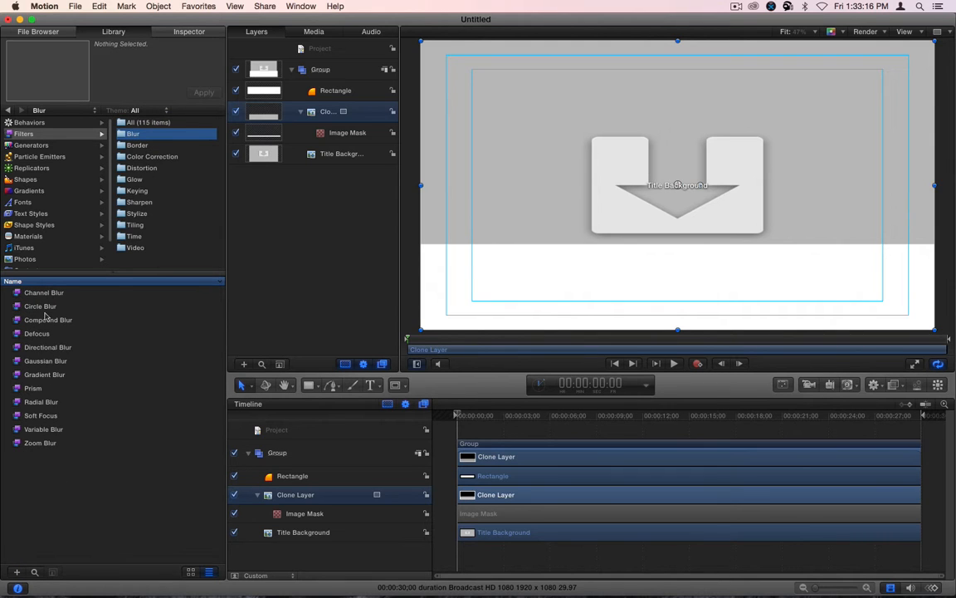
pyautogui.moveTo(44, 361)
pyautogui.mouseDown()
pyautogui.moveTo(139, 374)
pyautogui.moveTo(302, 492)
pyautogui.mouseUp()
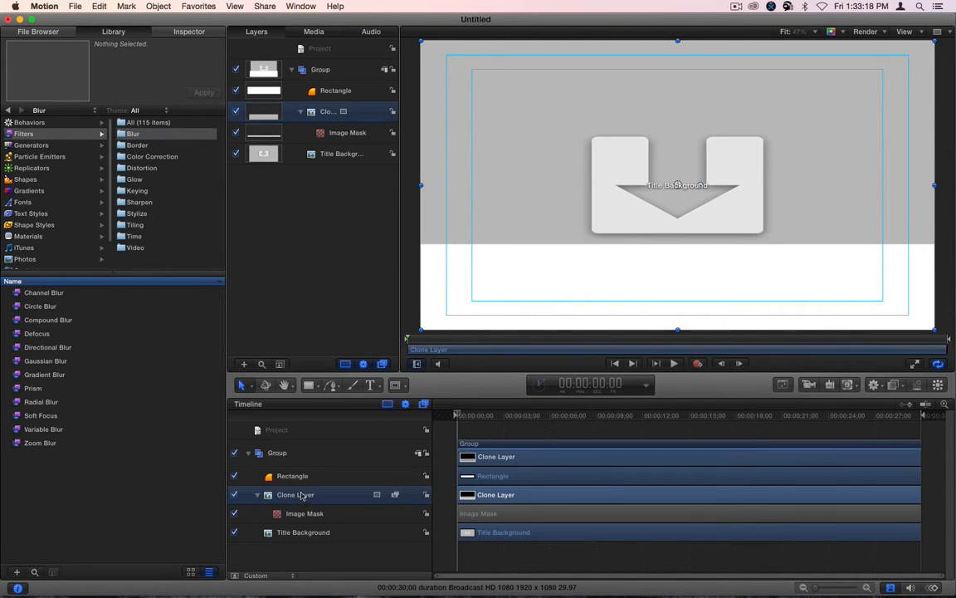
pyautogui.click(190, 31)
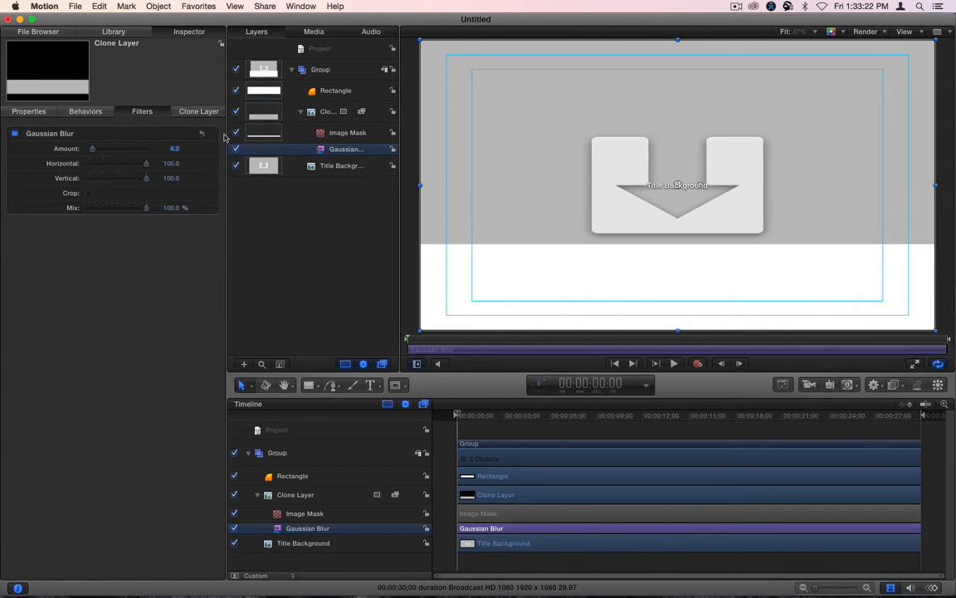
pyautogui.write('50')
pyautogui.press('Return')
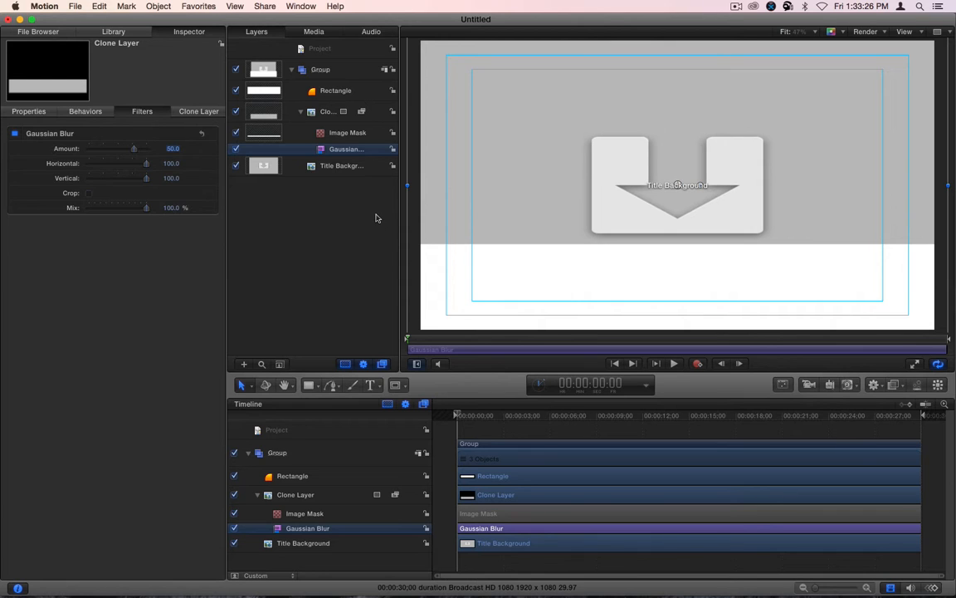
pyautogui.click(301, 478)
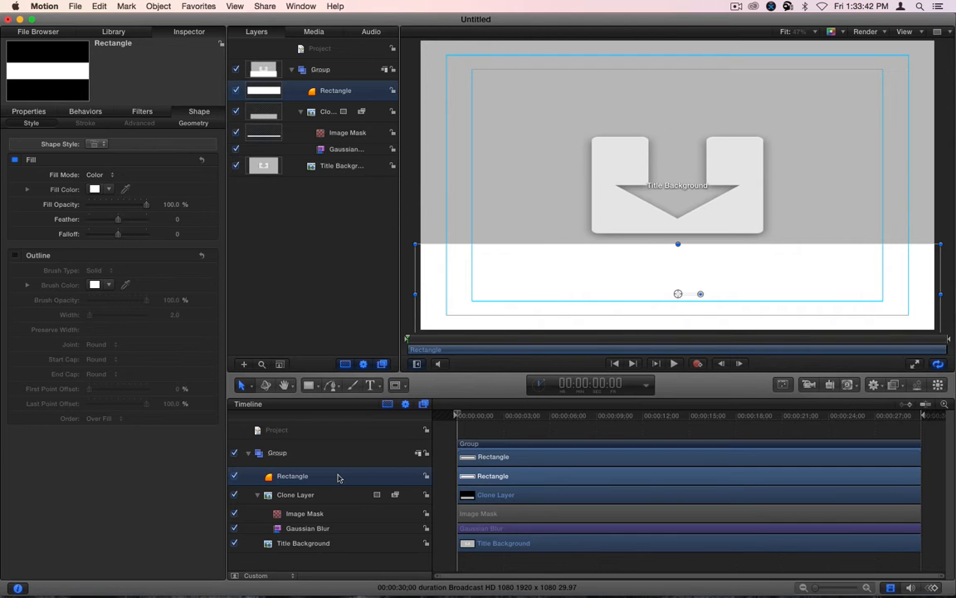
pyautogui.press('super+d')
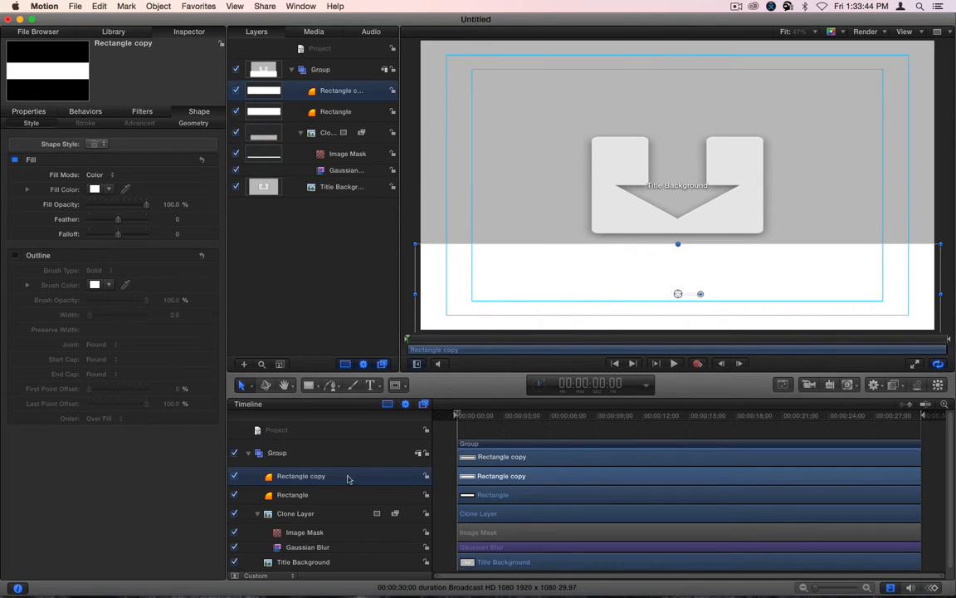
pyautogui.press('Delete')
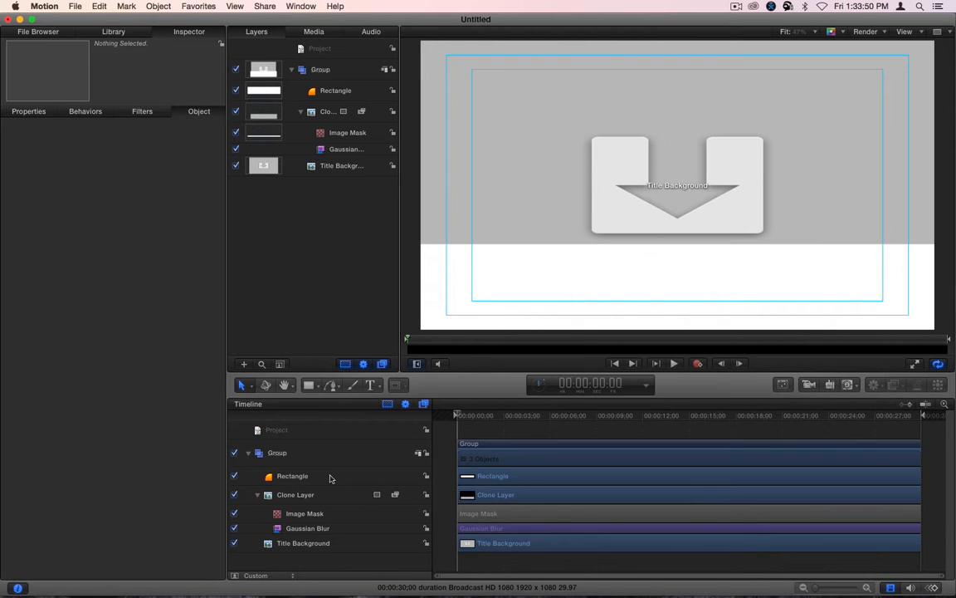
# Browse the Glow filters and apply the Bloom filter to the Clone Layer
pyautogui.click(323, 497)
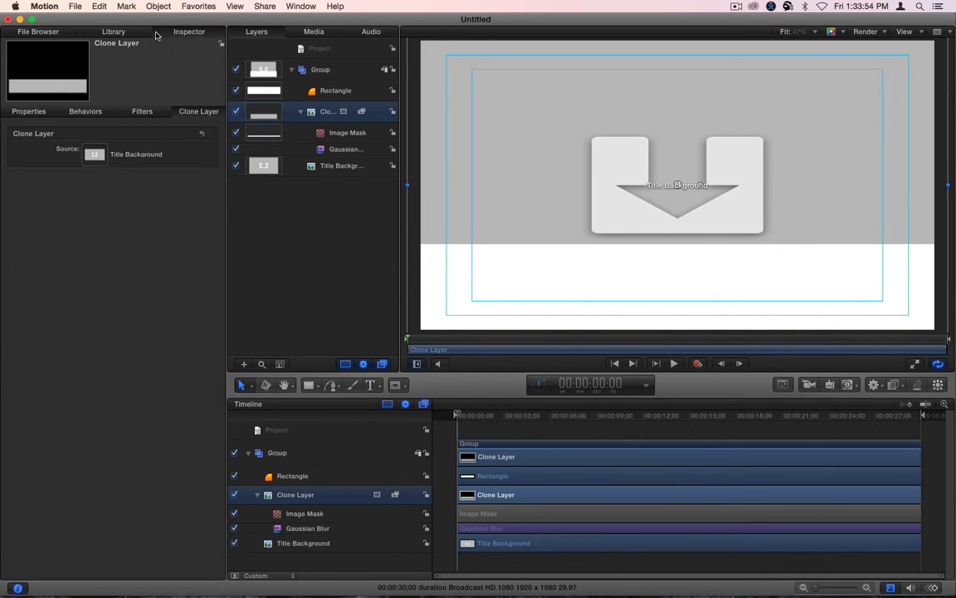
pyautogui.click(113, 31)
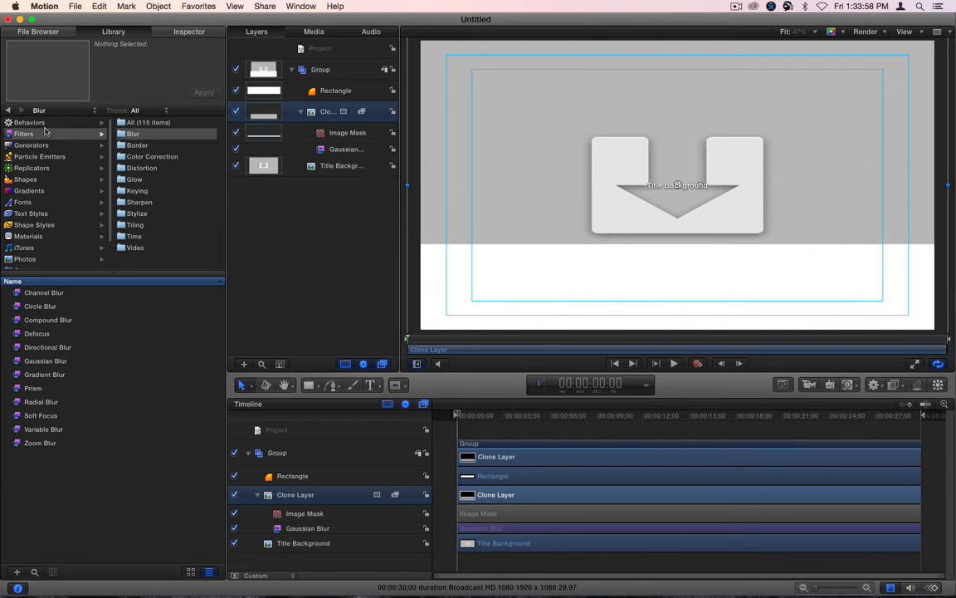
pyautogui.click(131, 179)
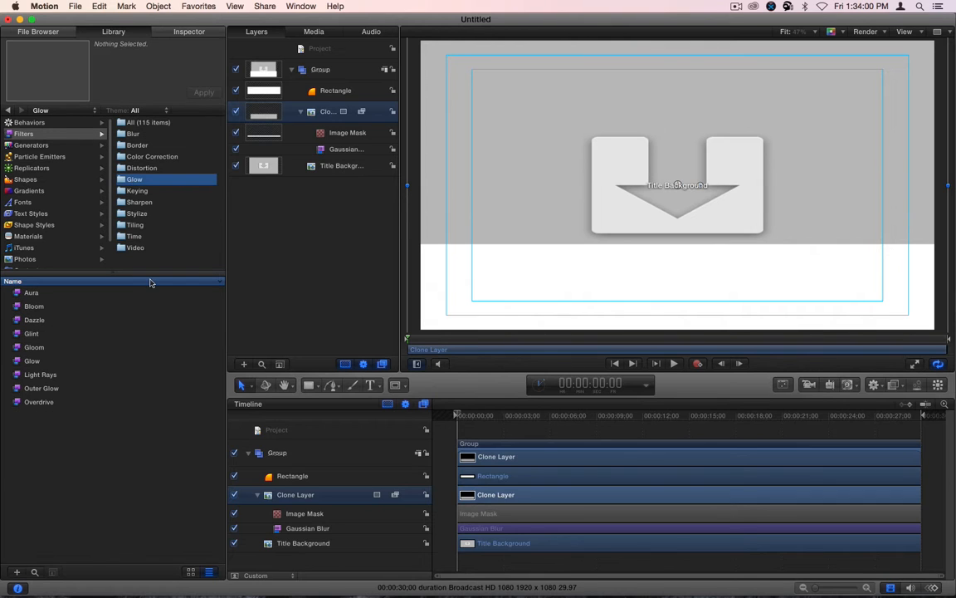
pyautogui.click(32, 295)
pyautogui.click(34, 308)
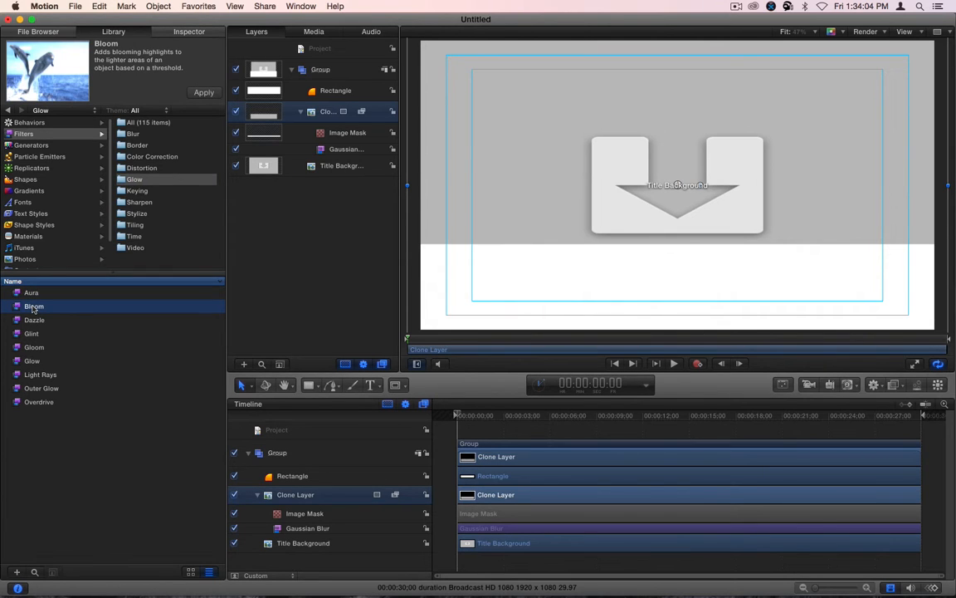
pyautogui.click(33, 361)
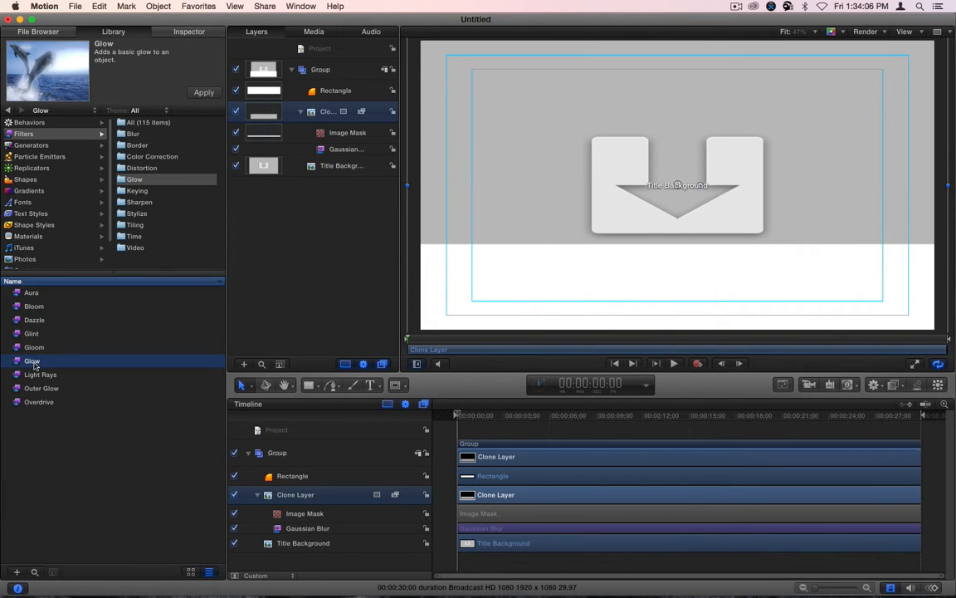
pyautogui.click(35, 308)
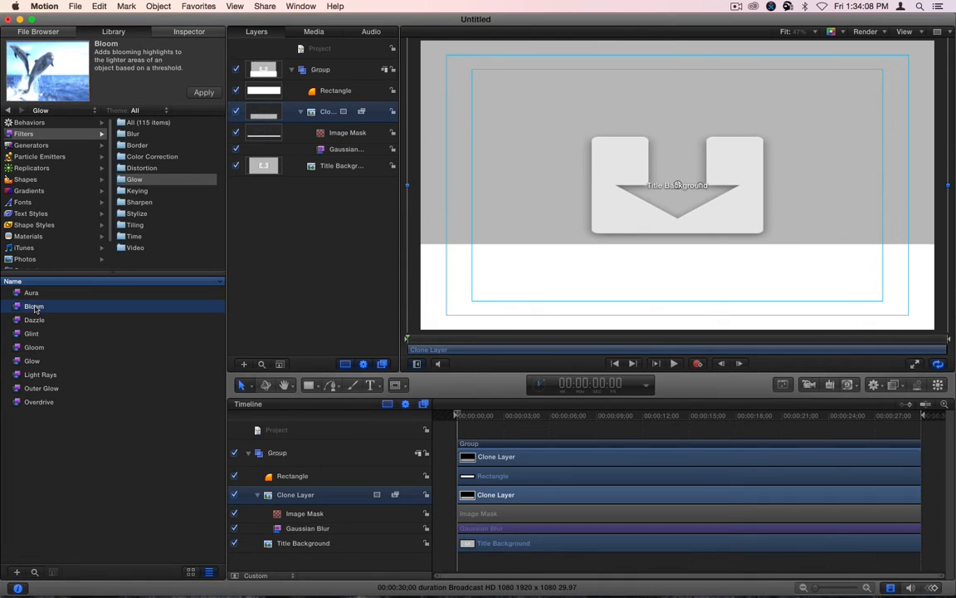
pyautogui.moveTo(35, 311); pyautogui.dragTo(316, 515)
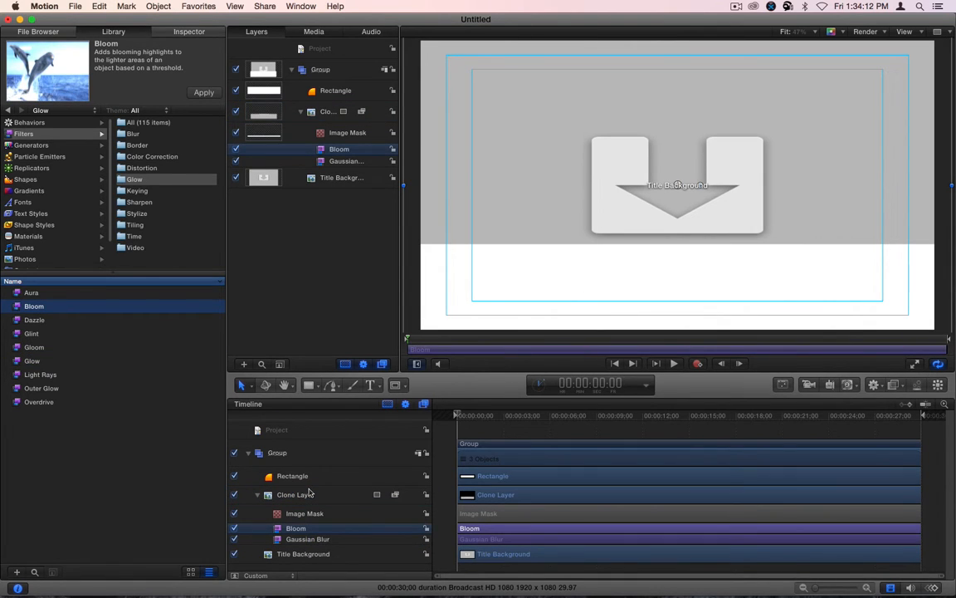
# Reorder the Clone Layer's filters so that Gaussian Blur sits directly above Bloom, undoing any misplaced moves
pyautogui.moveTo(299, 540); pyautogui.dragTo(297, 528)
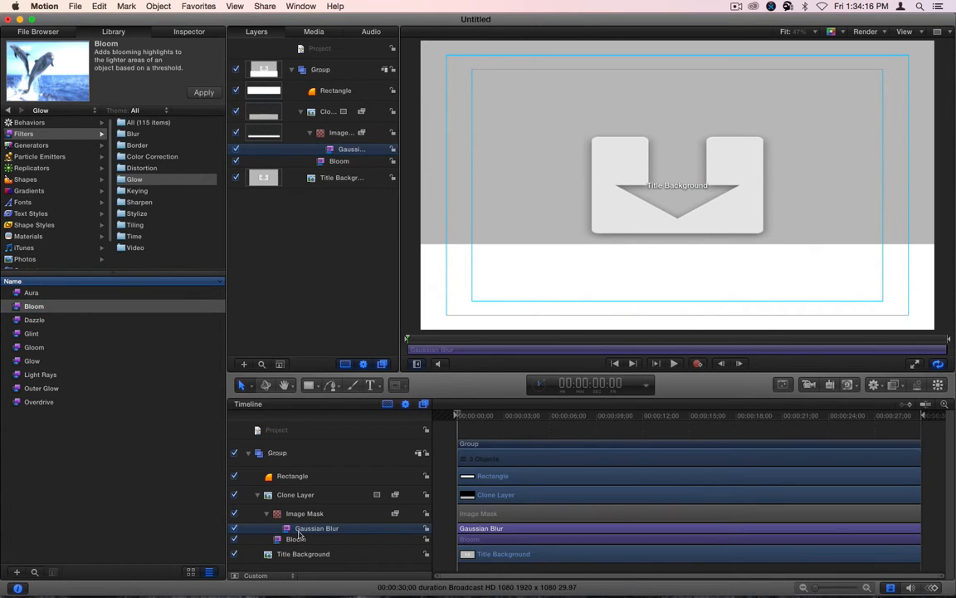
pyautogui.press('super+z')
pyautogui.moveTo(295, 539); pyautogui.dragTo(270, 509)
pyautogui.press('super+z')
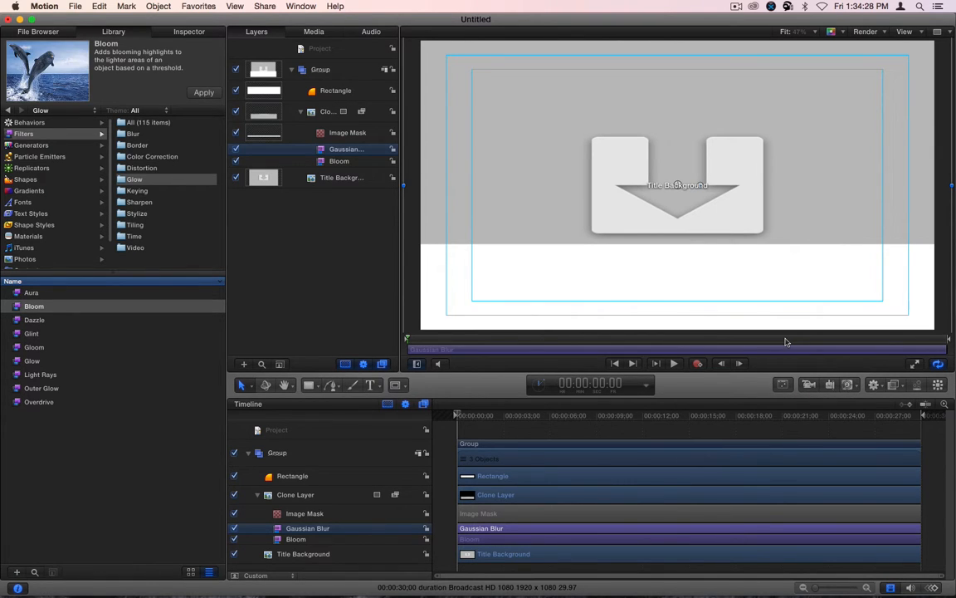
# Set the source channel of the Clone Layer's image mask to Luminance
pyautogui.click(292, 477)
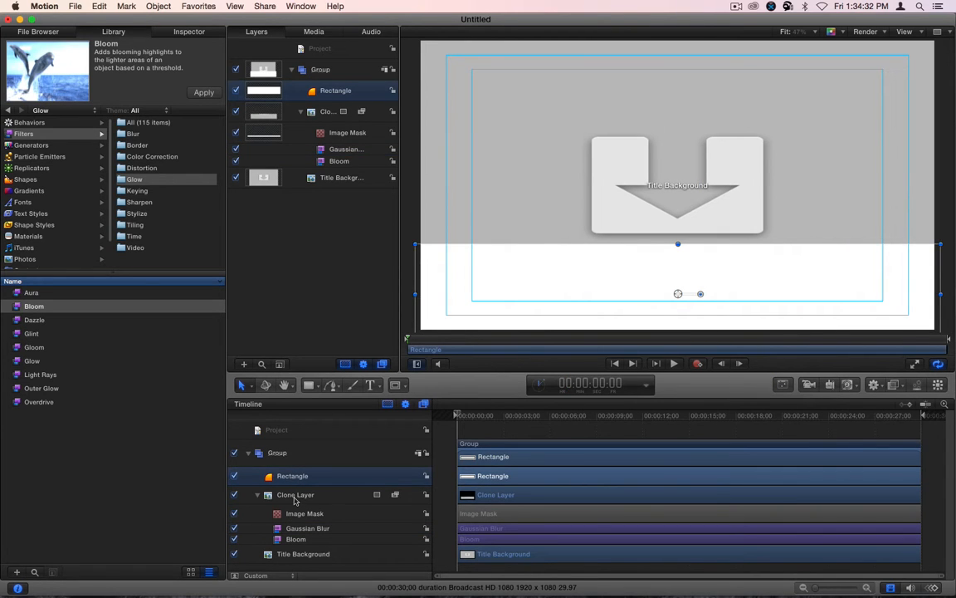
pyautogui.click(297, 495)
pyautogui.click(187, 33)
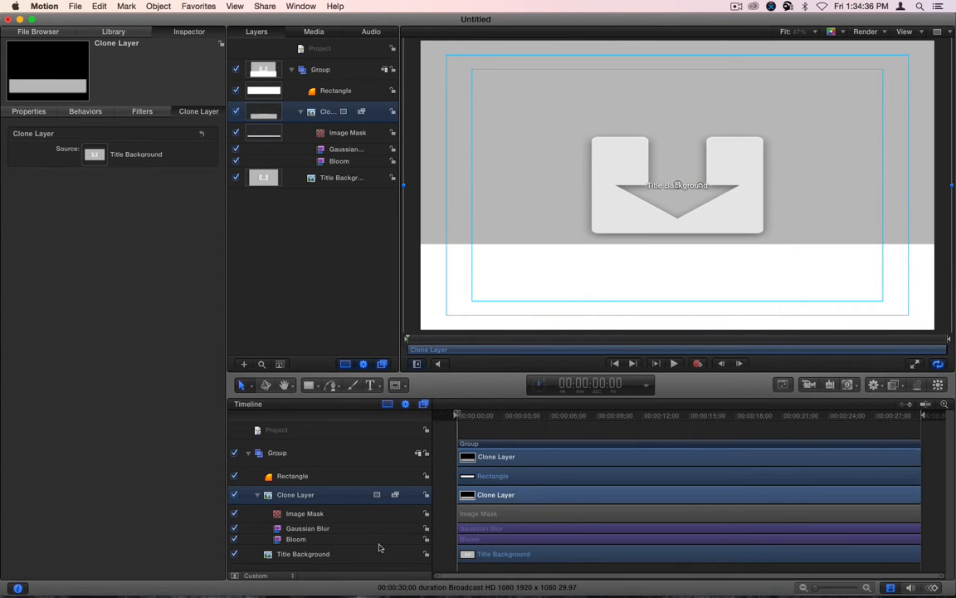
pyautogui.click(308, 514)
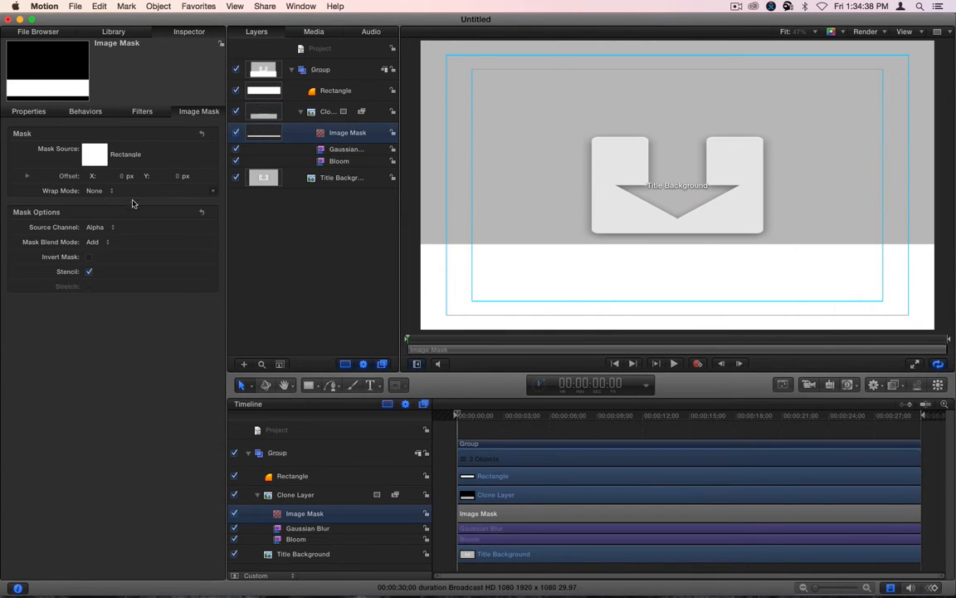
pyautogui.click(103, 227)
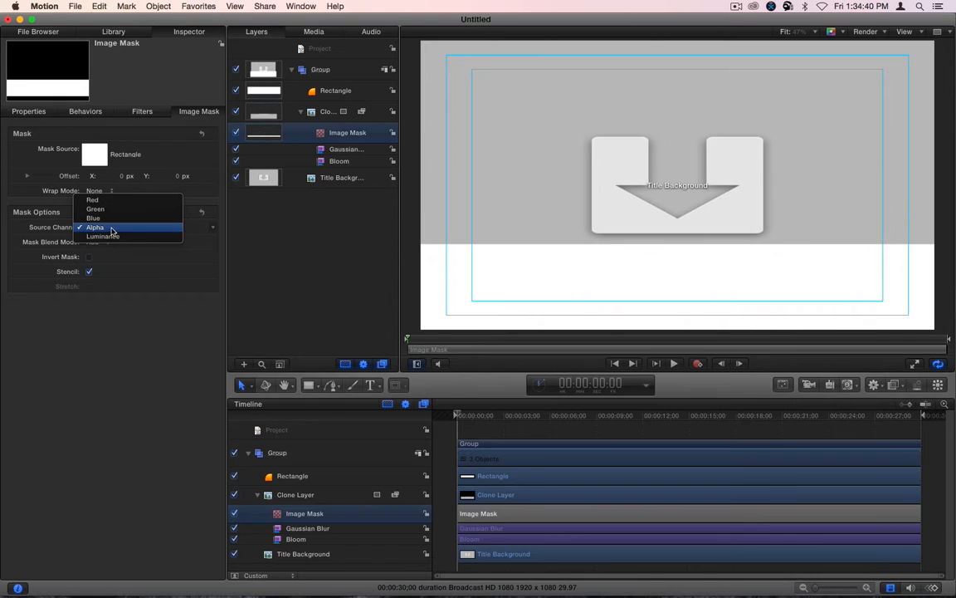
pyautogui.click(117, 238)
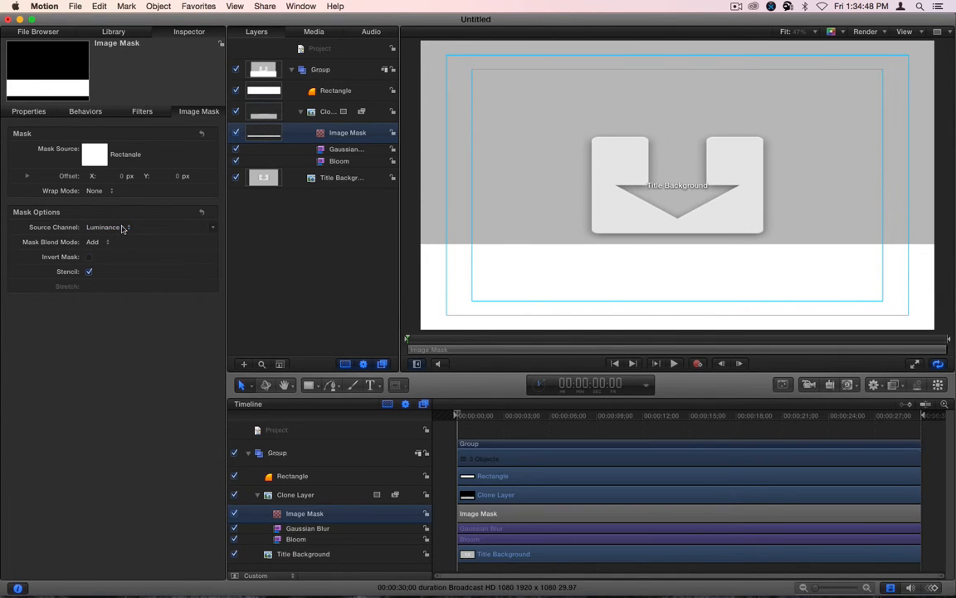
# Lower the Rectangle's fill opacity to 90% and scrub the start of the timeline to check it
pyautogui.click(295, 476)
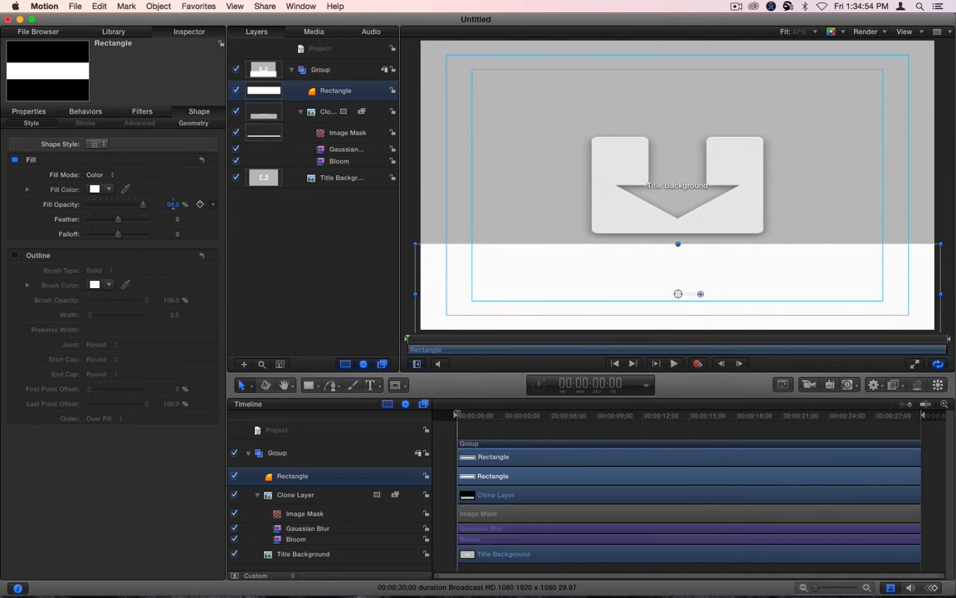
pyautogui.moveTo(173, 204); pyautogui.dragTo(176, 212)
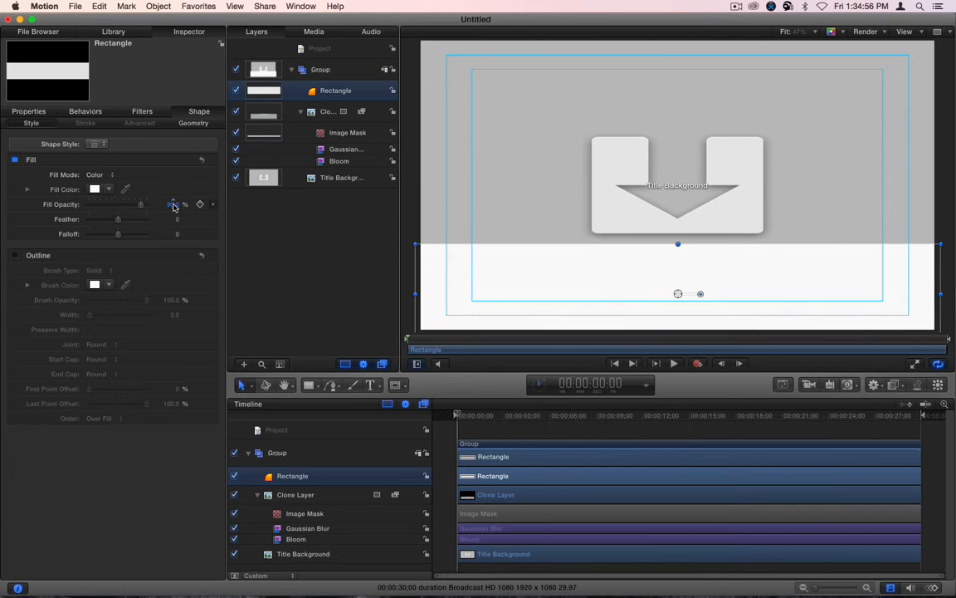
pyautogui.click(528, 416)
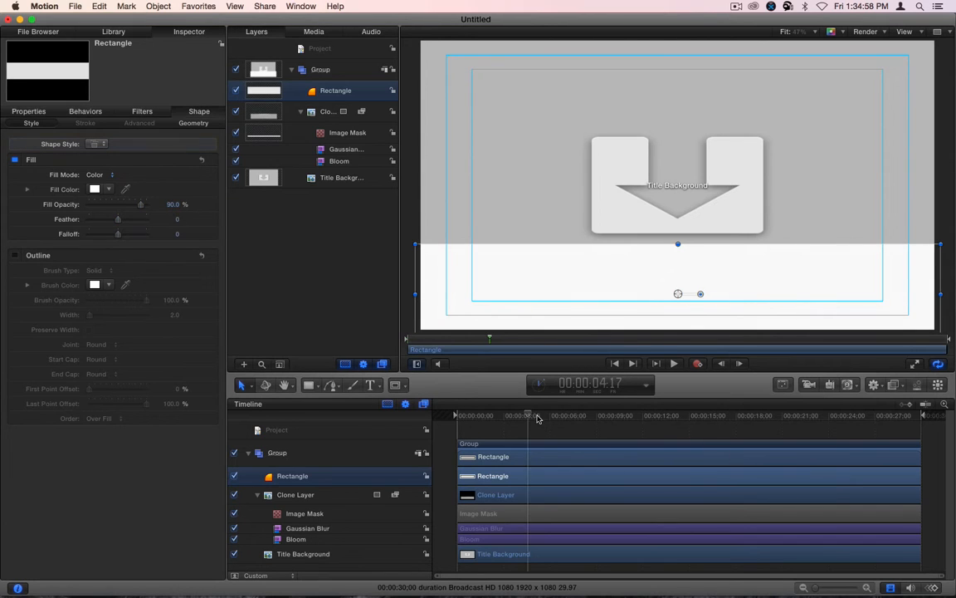
pyautogui.moveTo(537, 418); pyautogui.dragTo(411, 378)
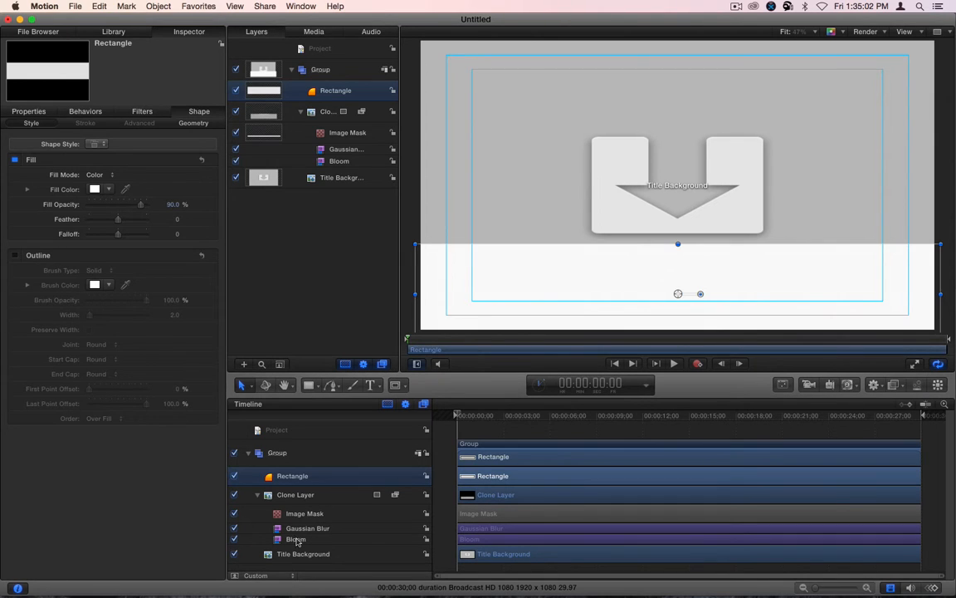
# Set the Bloom filter's amount to 23 and its threshold to 50, and scrub the timeline to check the effect
pyautogui.click(295, 540)
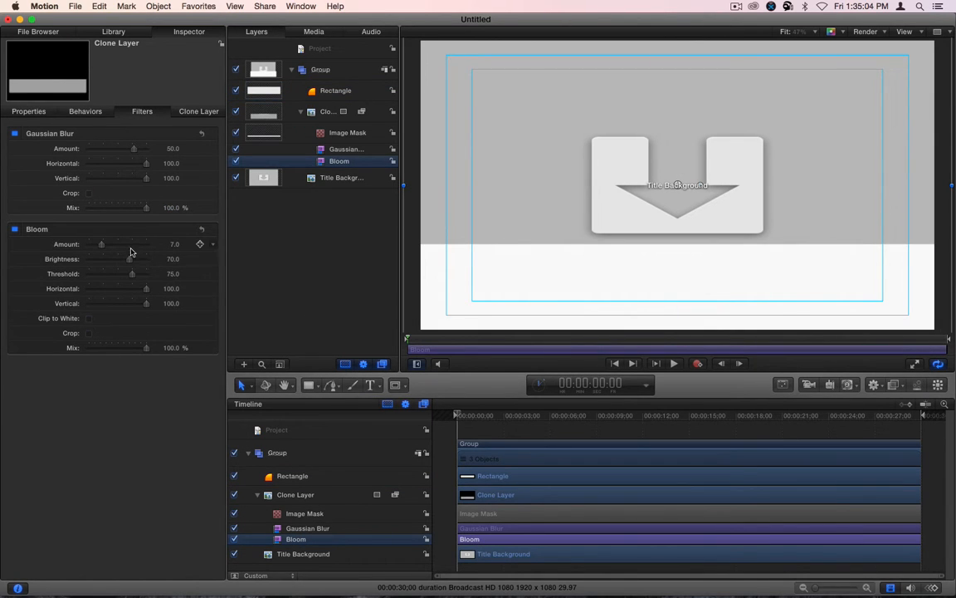
pyautogui.moveTo(102, 246); pyautogui.dragTo(128, 246)
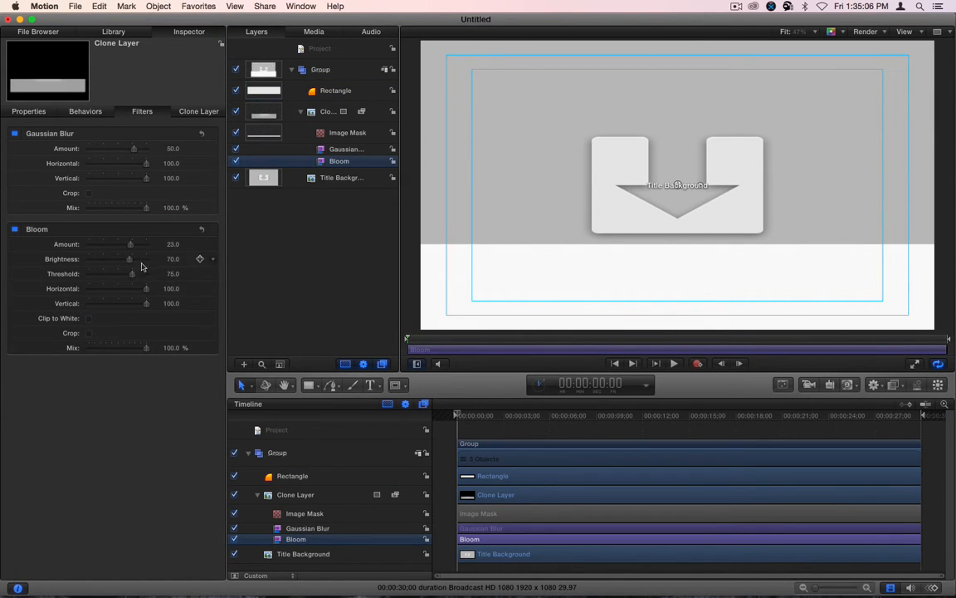
pyautogui.moveTo(133, 275); pyautogui.dragTo(114, 283)
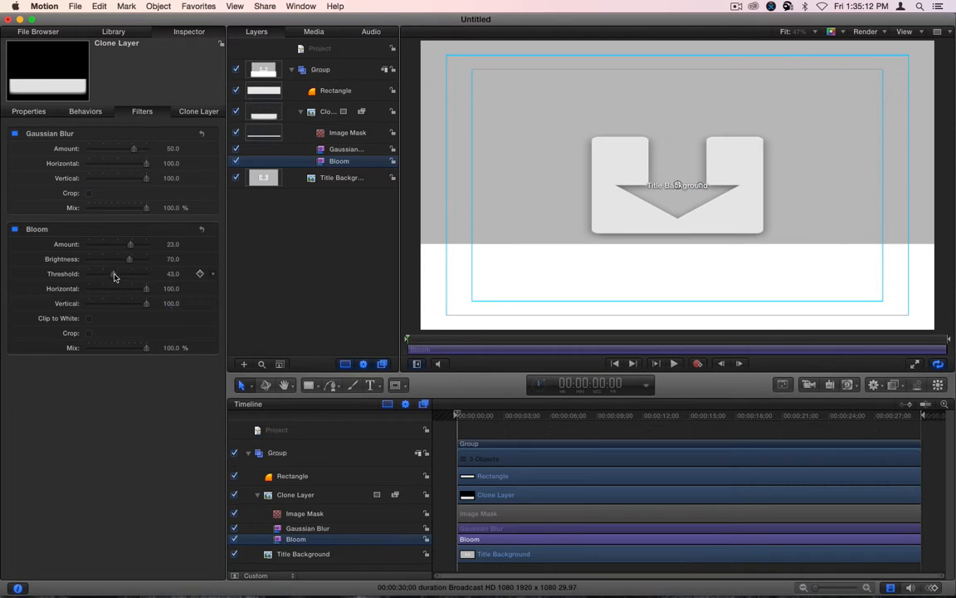
pyautogui.moveTo(113, 275); pyautogui.dragTo(117, 274)
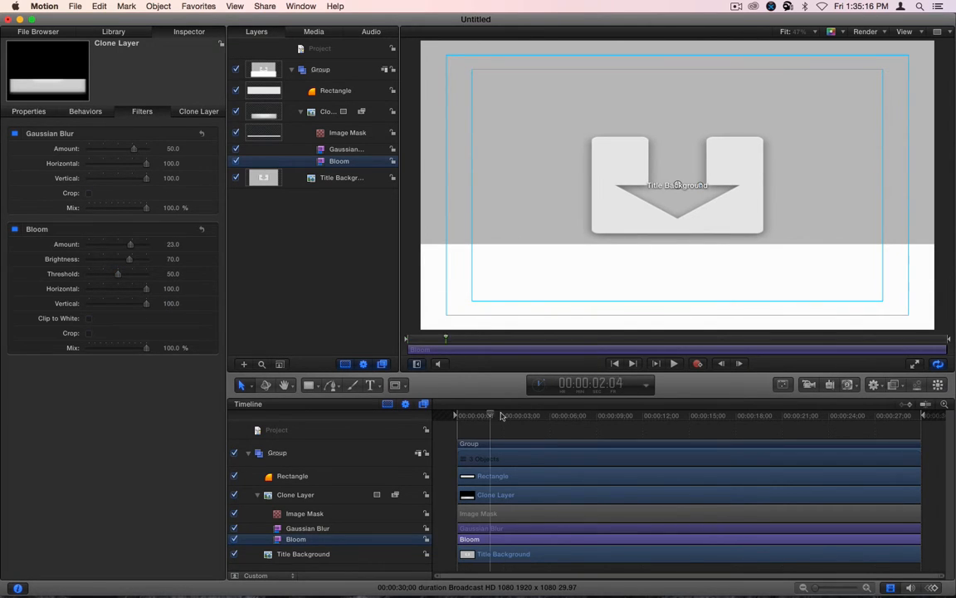
pyautogui.moveTo(473, 420); pyautogui.dragTo(531, 415)
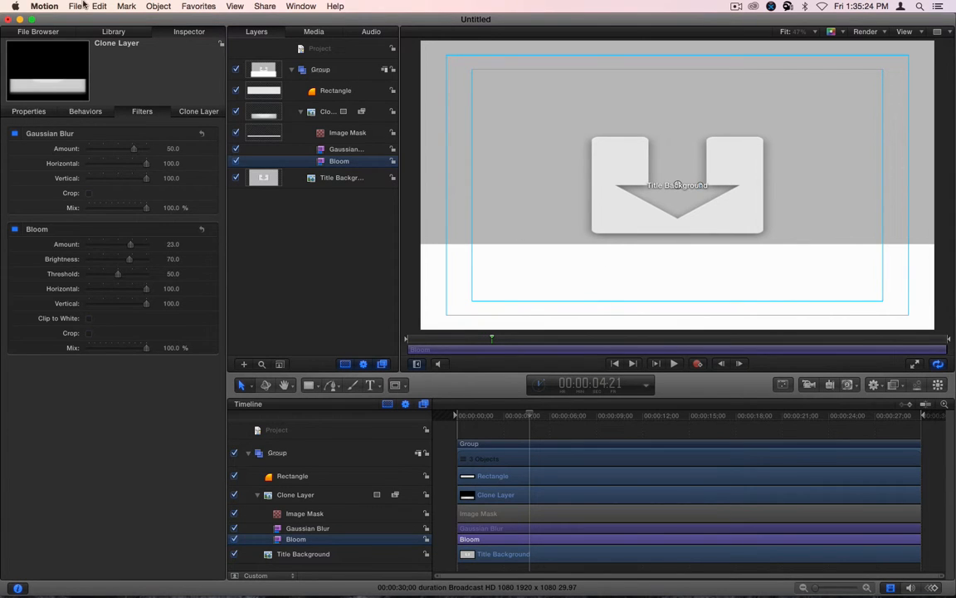
# Start saving the template under the name Well Care Bloom in a new category called Well Care Pharmacy
pyautogui.click(81, 5)
pyautogui.click(91, 92)
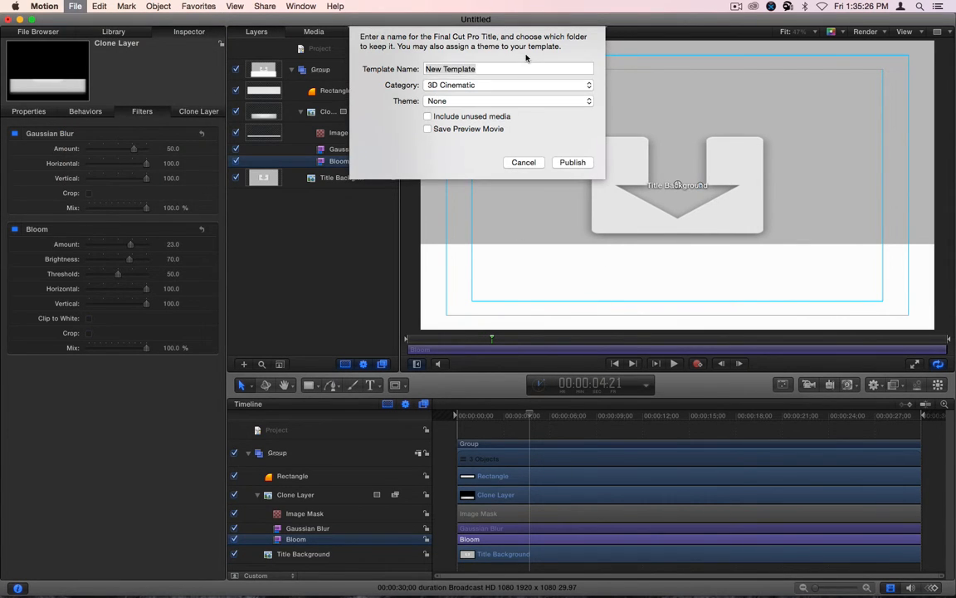
pyautogui.write('Well Care Bloom')
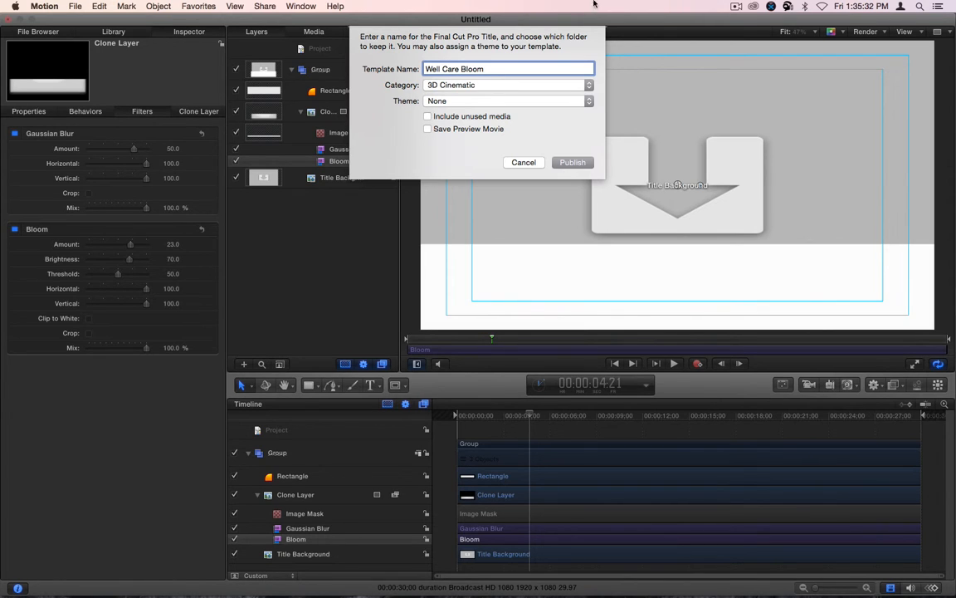
pyautogui.click(516, 85)
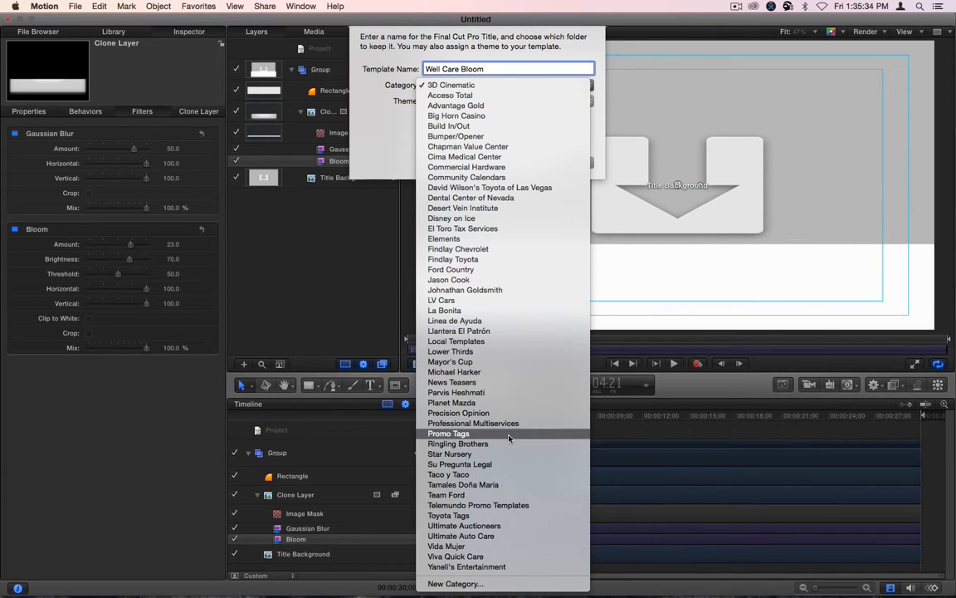
pyautogui.click(455, 584)
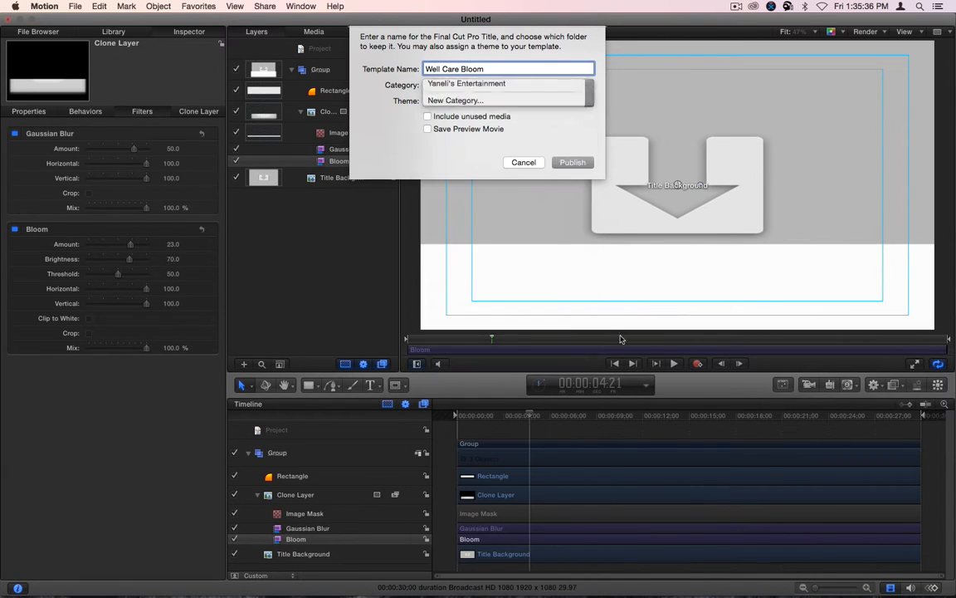
pyautogui.write('Well Care Pharmacy')
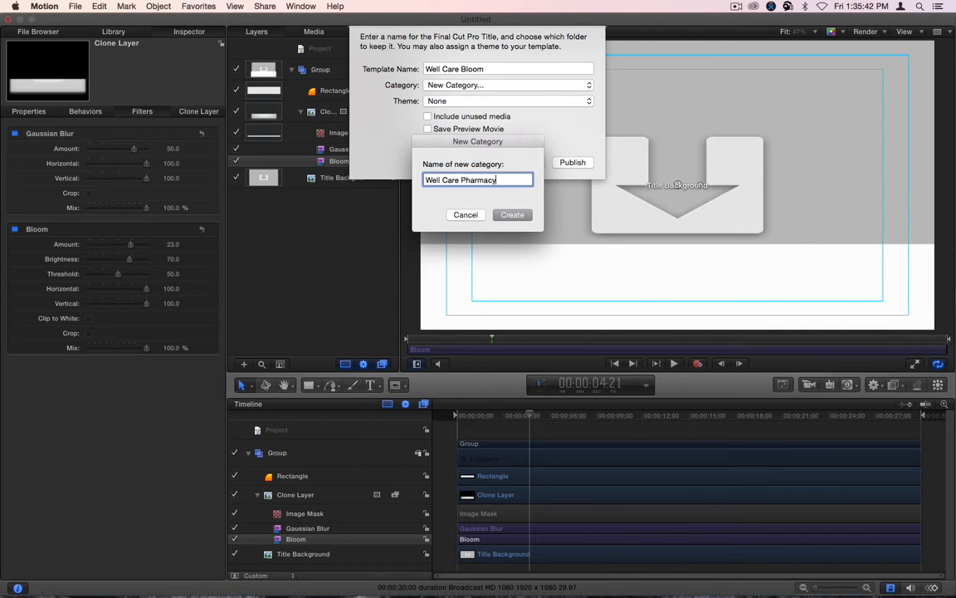
pyautogui.press('Return')
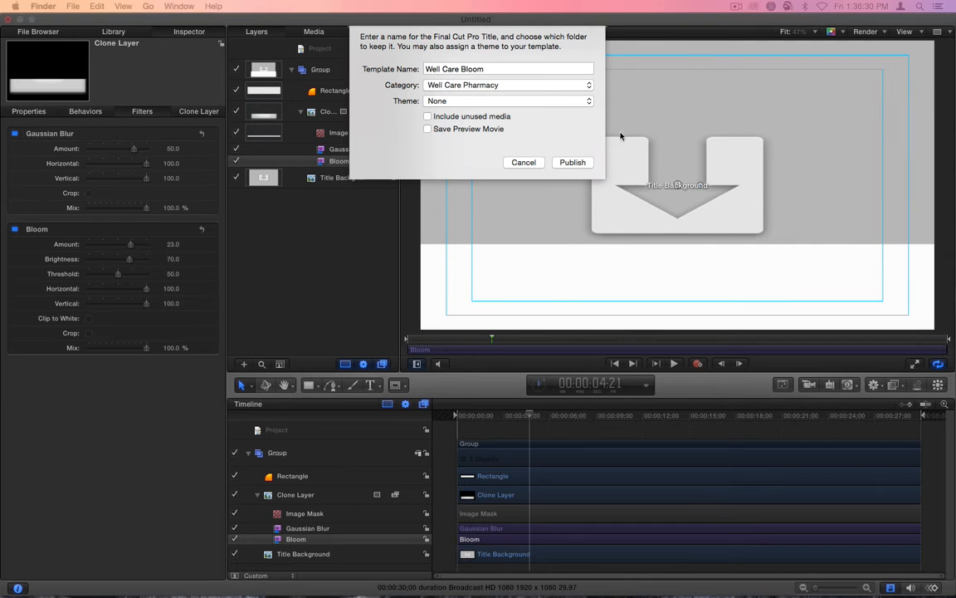
# Assign a new theme named Well Care Pharmacy and publish the template with unused media and a preview movie included
pyautogui.click(554, 101)
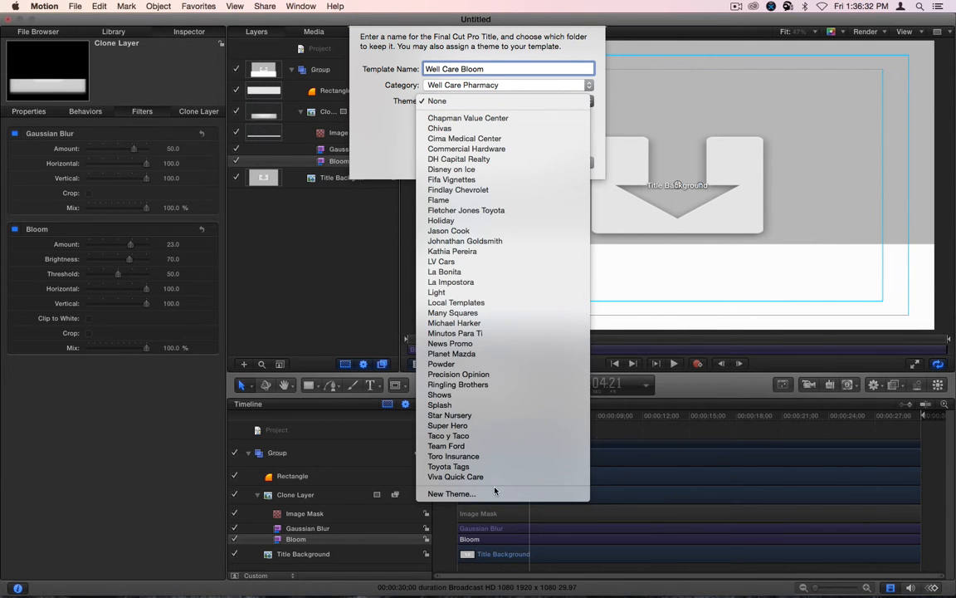
pyautogui.click(490, 494)
pyautogui.write('Well Care Pharmacy')
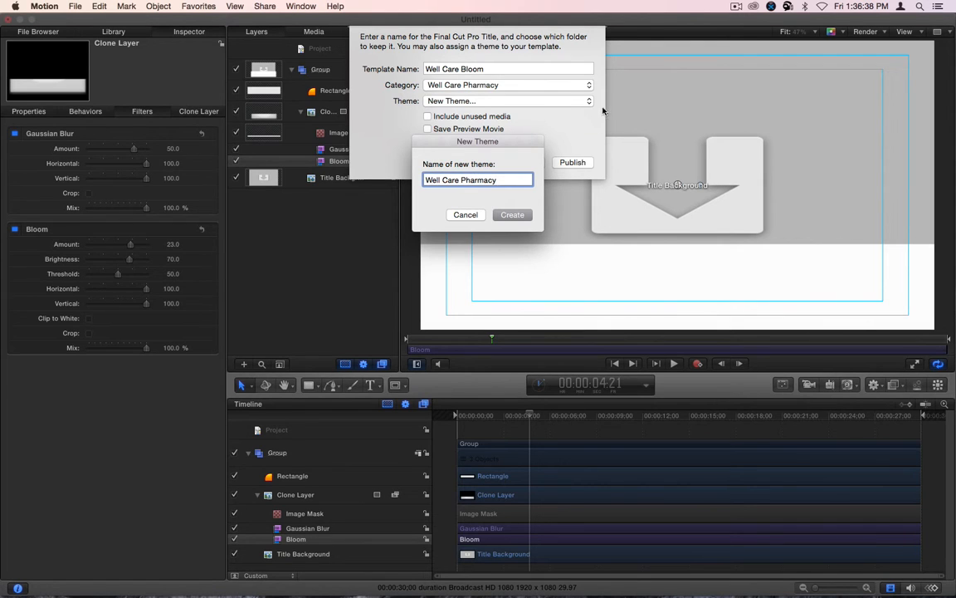
pyautogui.press('Return')
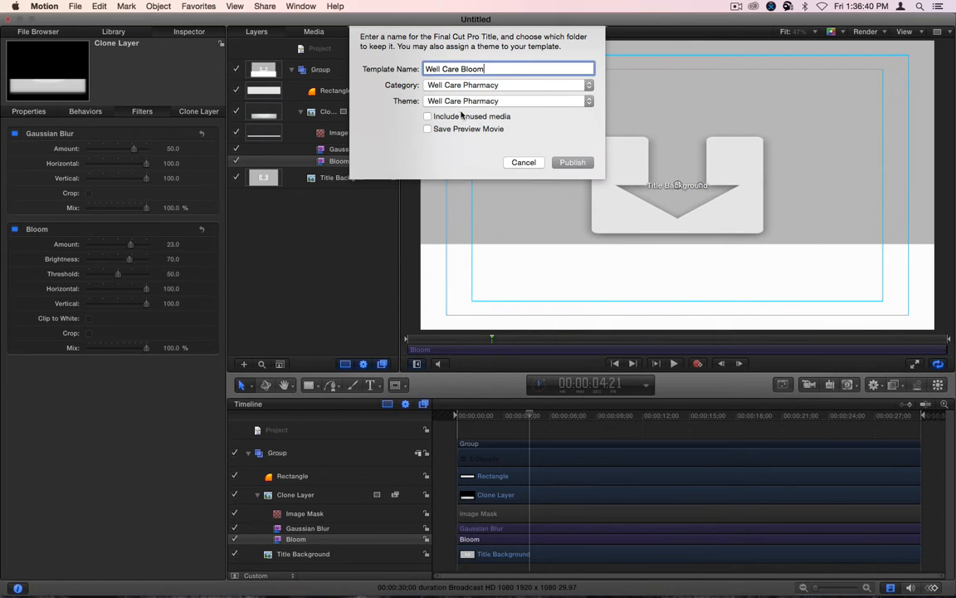
pyautogui.click(455, 117)
pyautogui.click(465, 129)
pyautogui.click(572, 162)
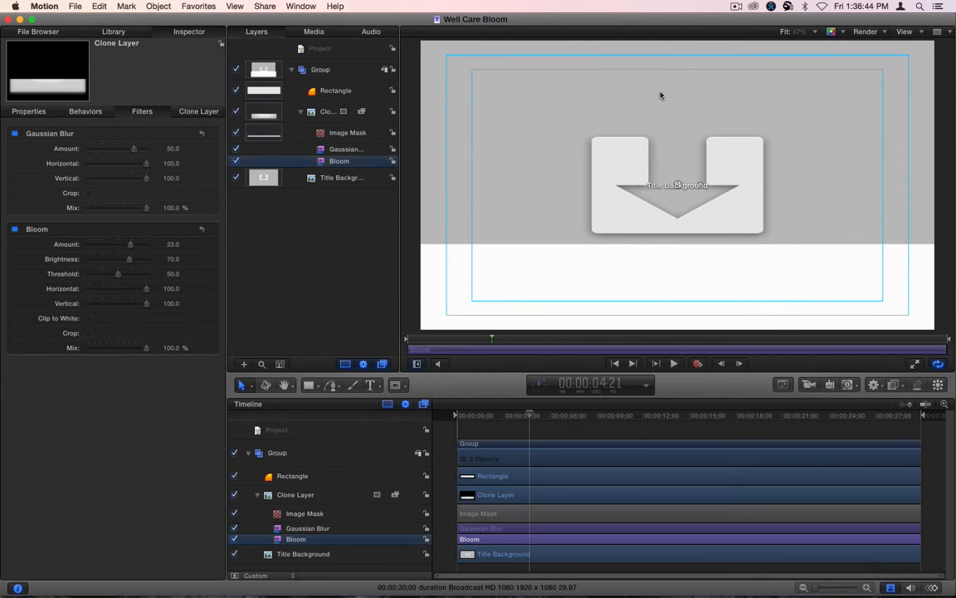
# Switch to Final Cut Pro and search the titles for "well"
pyautogui.press('super+Tab')
pyautogui.press('super+Tab')
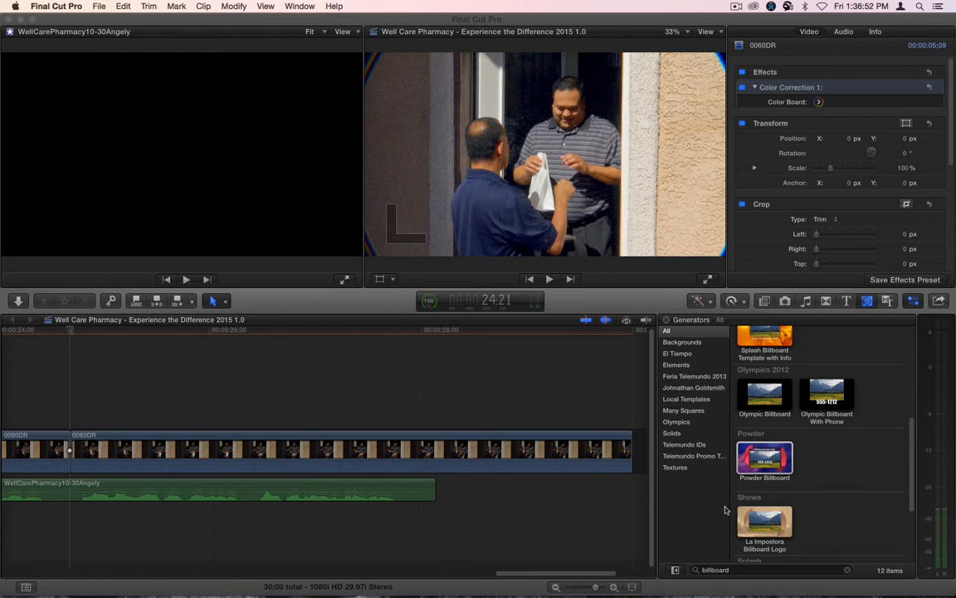
pyautogui.click(328, 371)
pyautogui.click(847, 302)
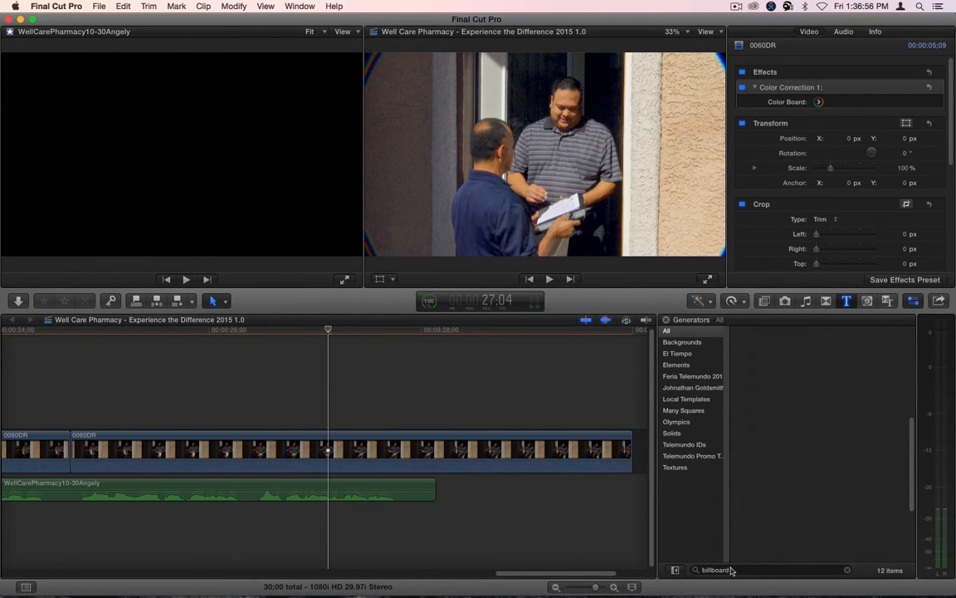
pyautogui.click(737, 571)
pyautogui.write('w')
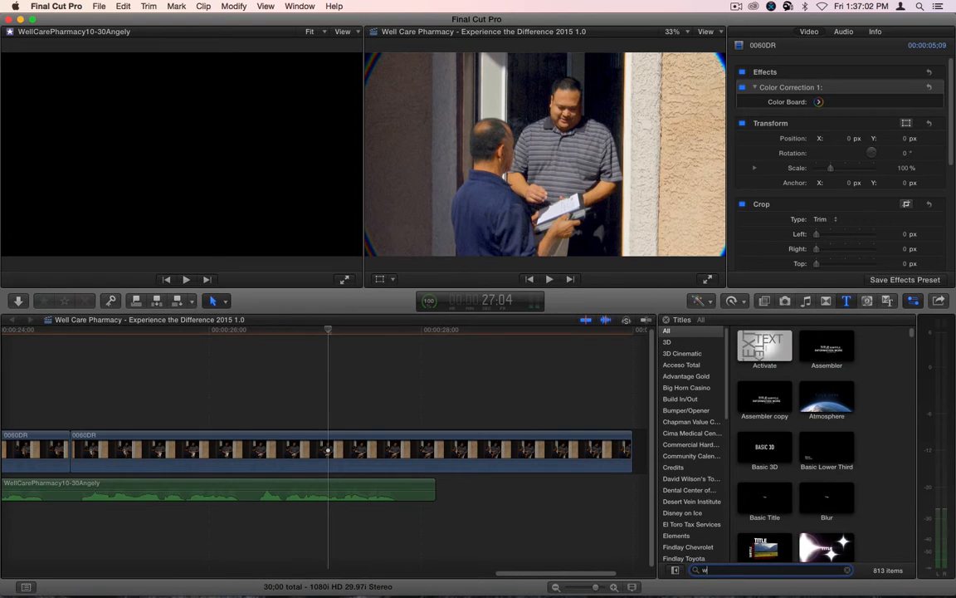
pyautogui.write('ell')
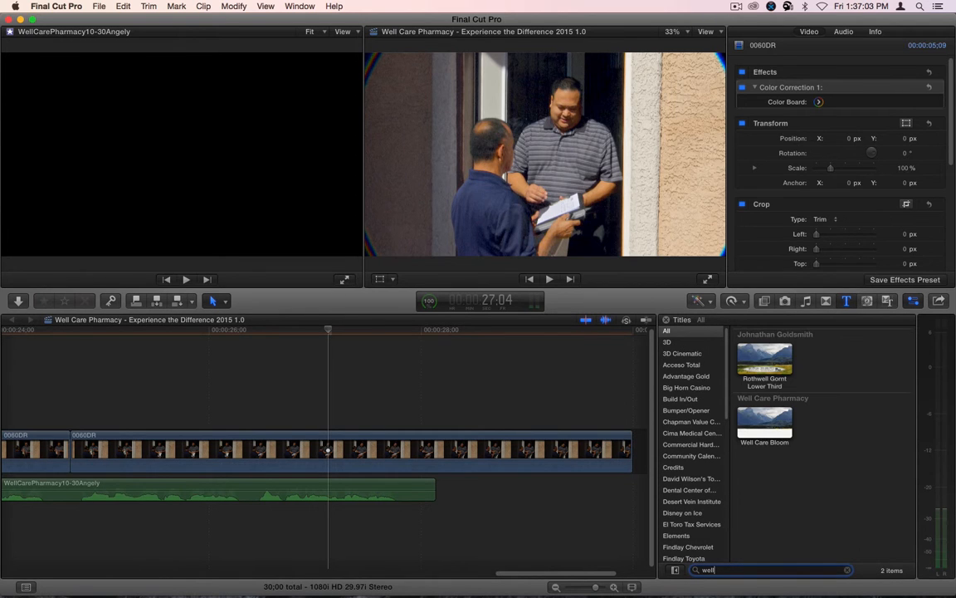
# Add the Well Care Bloom title above the clips and align it with the start of the timeline
pyautogui.moveTo(762, 425); pyautogui.dragTo(163, 417)
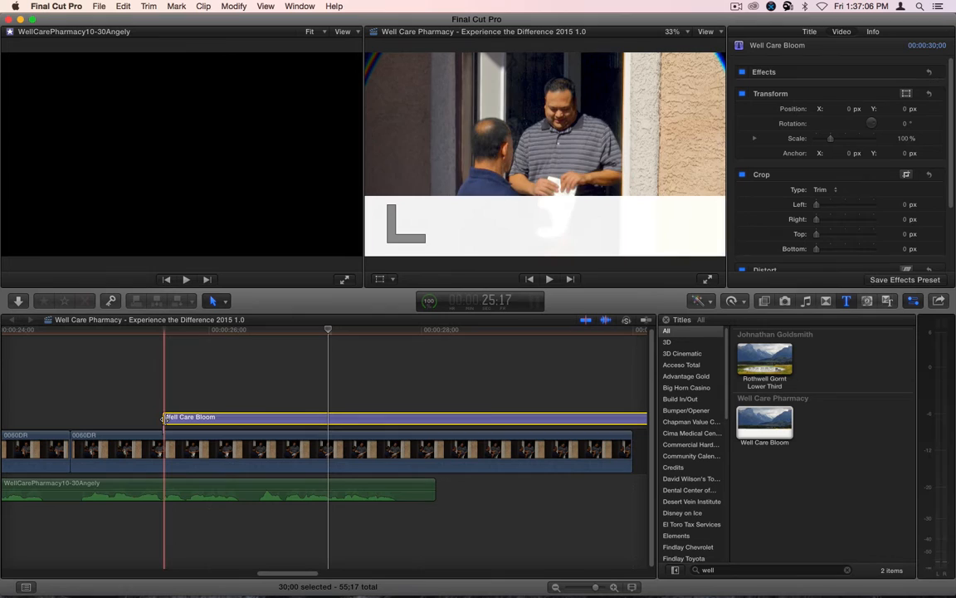
pyautogui.click(352, 331)
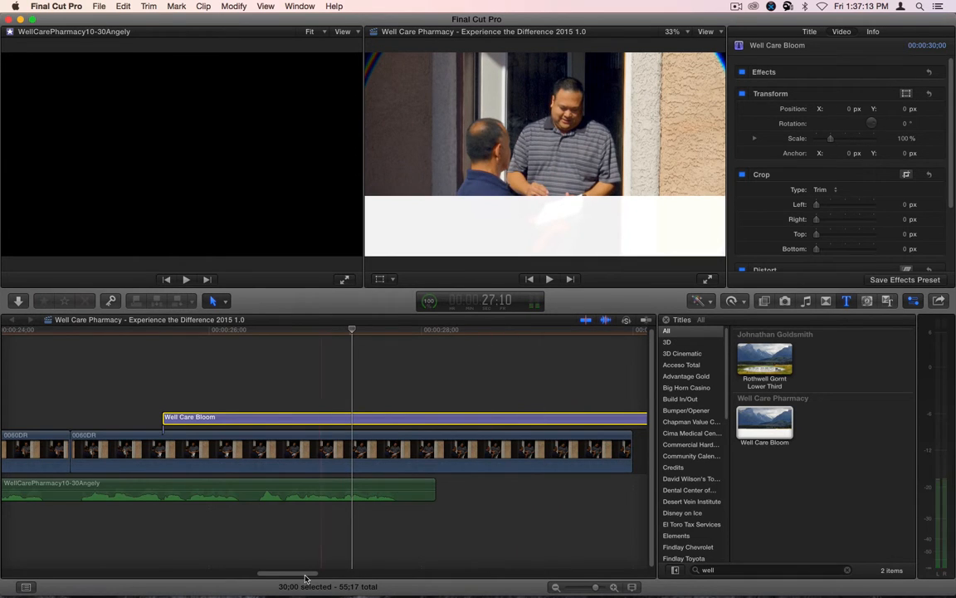
pyautogui.moveTo(299, 573)
pyautogui.mouseDown()
pyautogui.moveTo(211, 570)
pyautogui.moveTo(307, 562)
pyautogui.mouseUp()
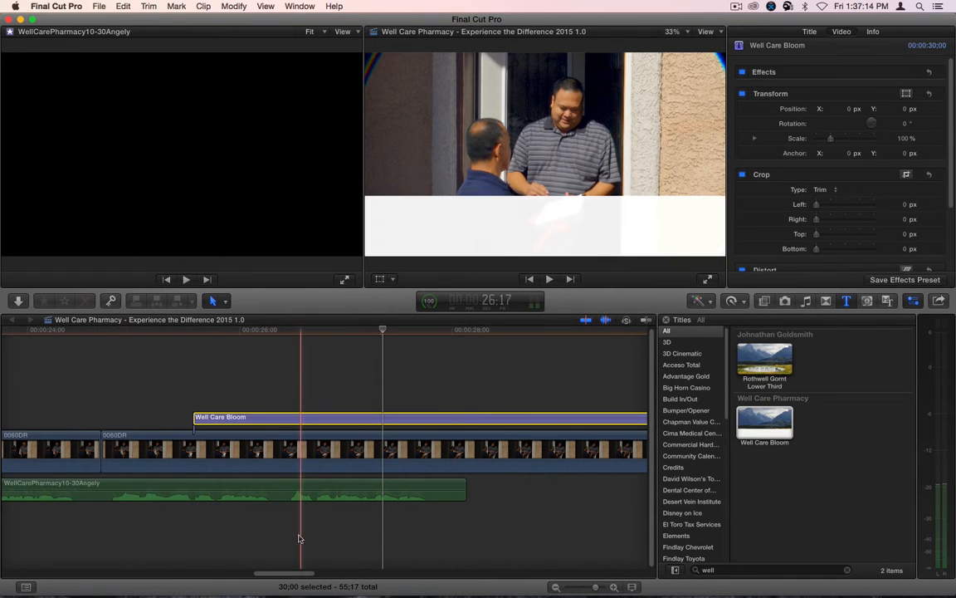
pyautogui.press('z')
pyautogui.keyDown('alt'); pyautogui.click(256, 375); pyautogui.keyUp('alt')
pyautogui.press('a')
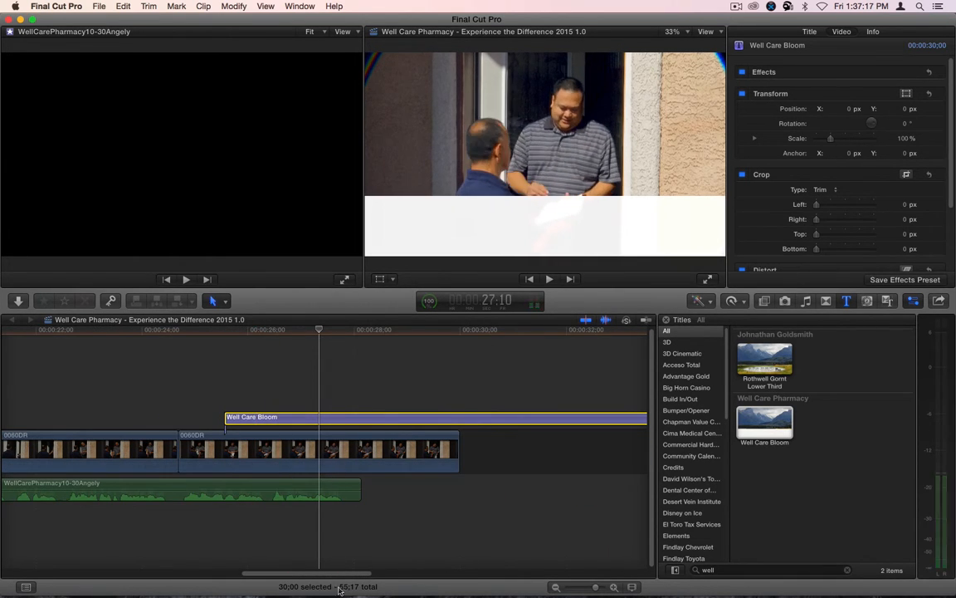
pyautogui.moveTo(329, 575); pyautogui.dragTo(269, 574)
pyautogui.moveTo(525, 416); pyautogui.dragTo(28, 418)
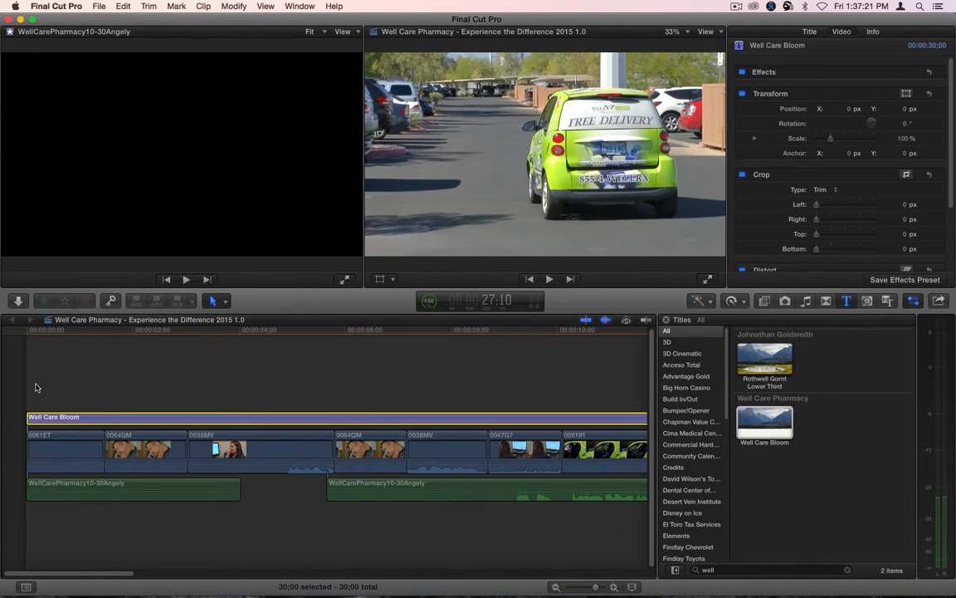
# Play and scrub the timeline from the first clip to about 11:22 to examine the title's lower band over the footage
pyautogui.click(73, 339)
pyautogui.press('space')
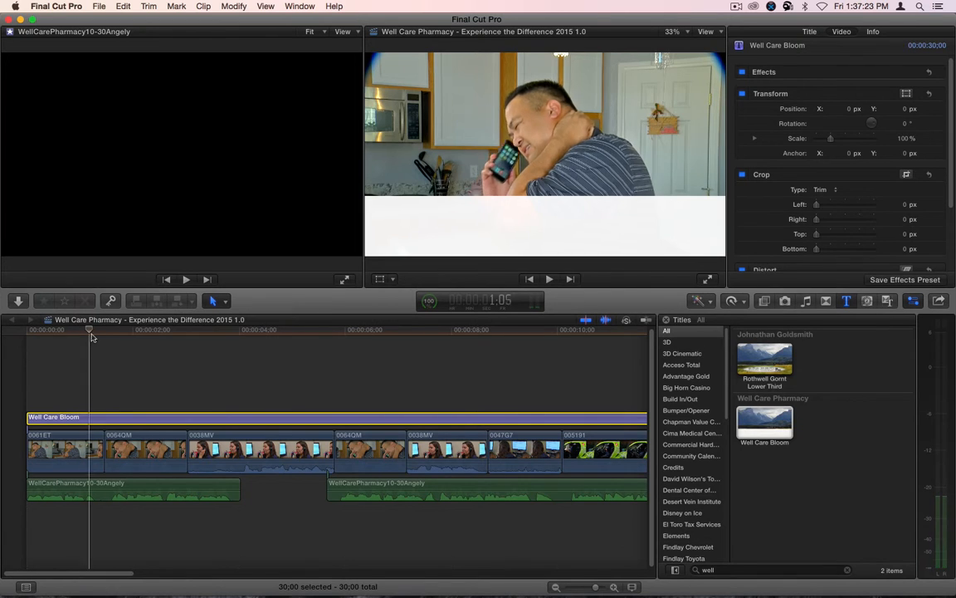
pyautogui.moveTo(125, 338); pyautogui.dragTo(288, 336)
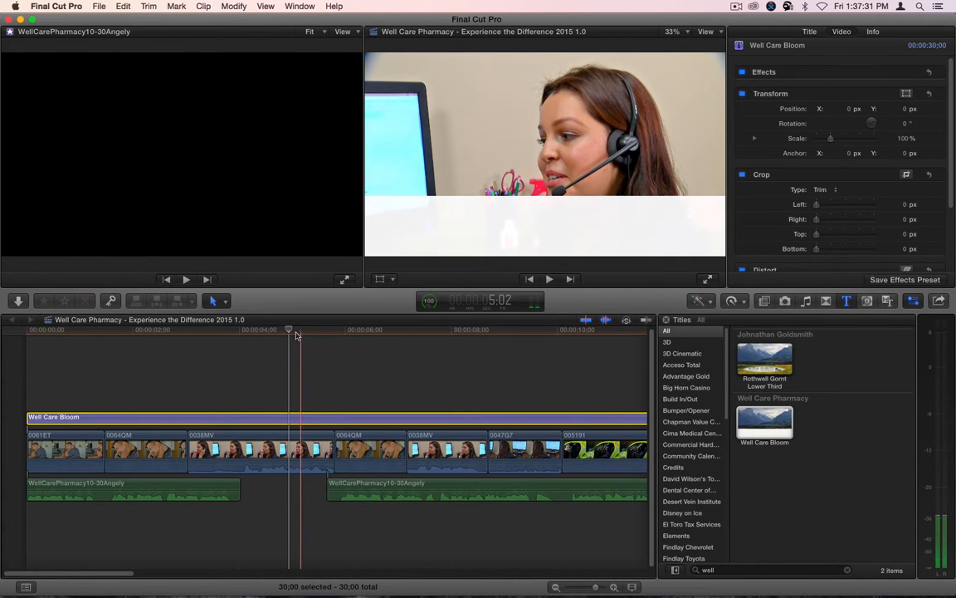
pyautogui.moveTo(297, 334); pyautogui.dragTo(568, 336)
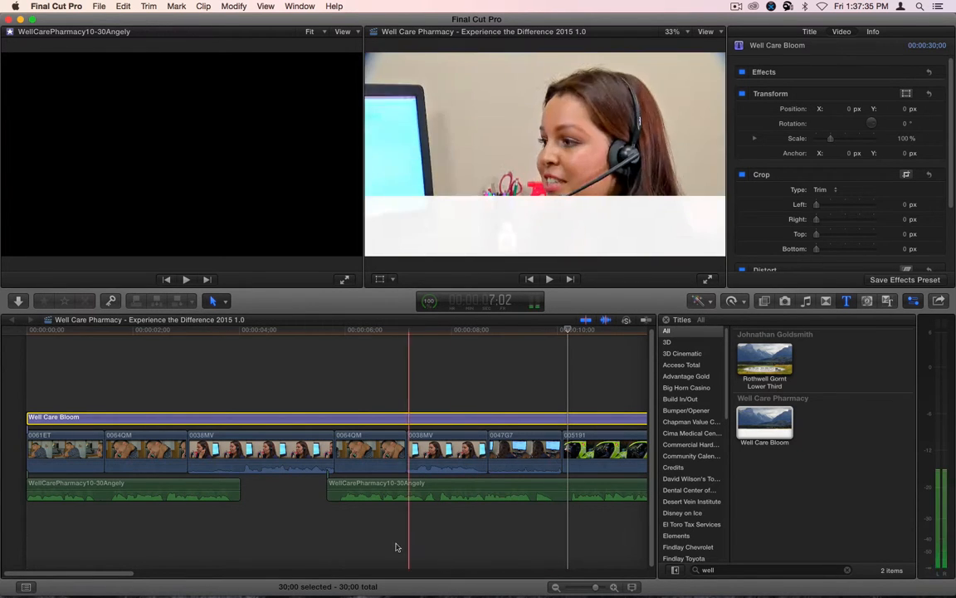
pyautogui.hscroll(10, 239, 389)
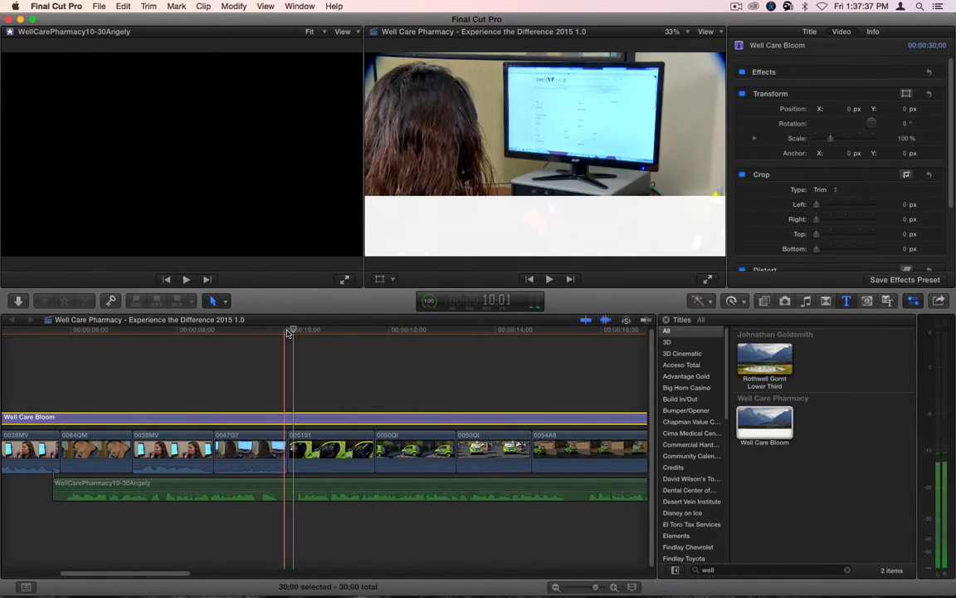
pyautogui.moveTo(289, 332); pyautogui.dragTo(375, 332)
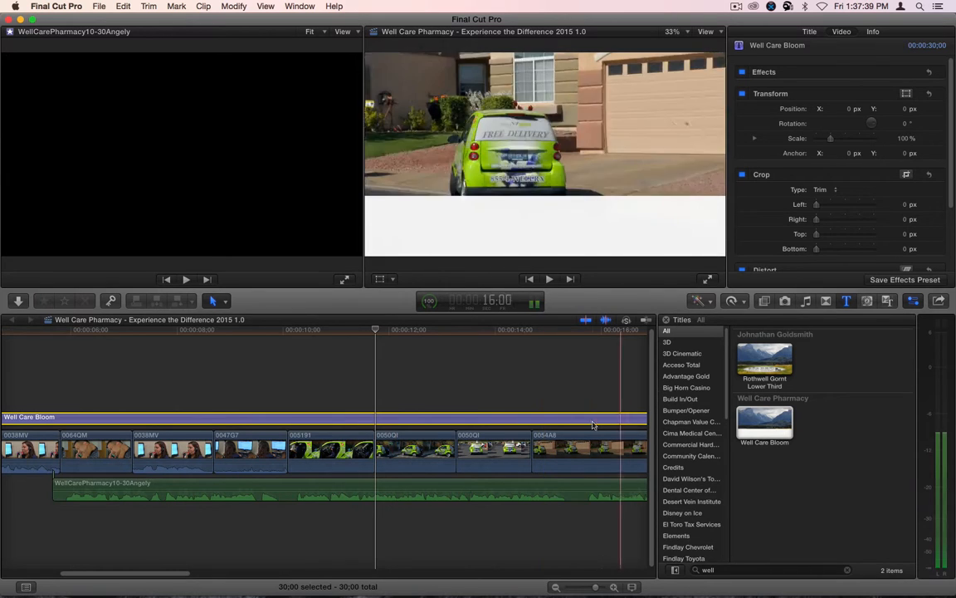
# Delete the Well Care Bloom title from the timeline and open its template in Motion
pyautogui.press('Delete')
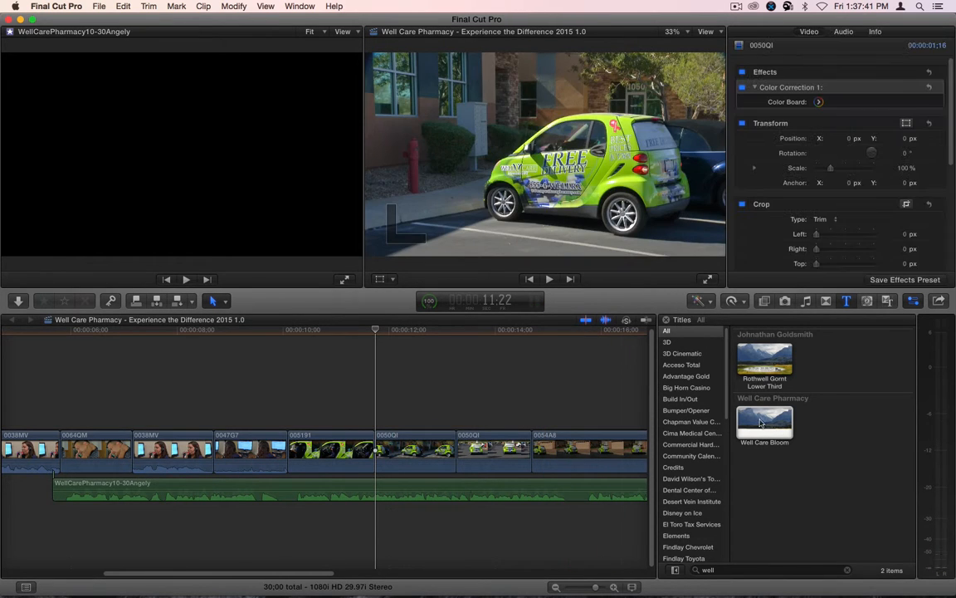
pyautogui.rightClick(760, 424)
pyautogui.click(765, 425)
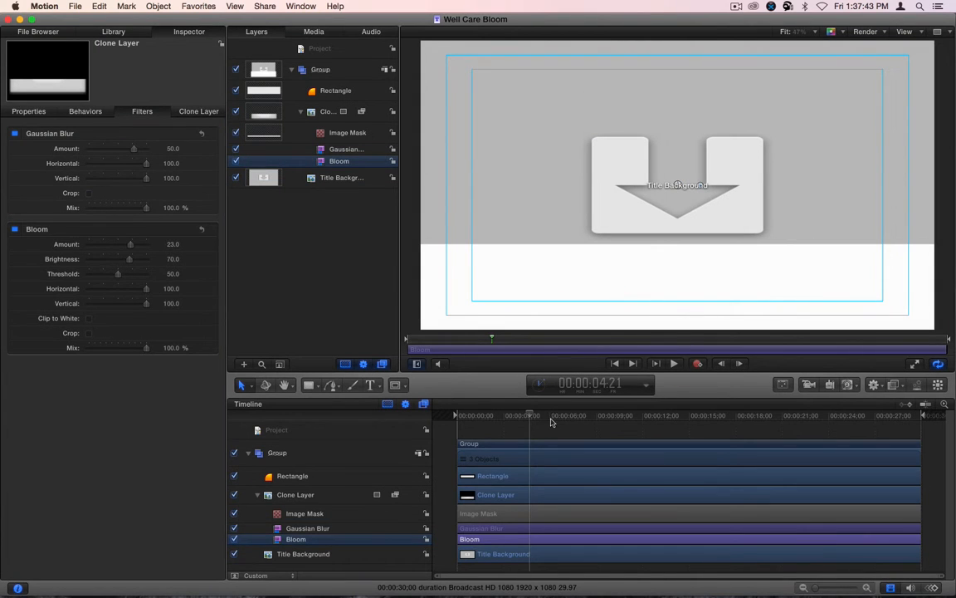
# Set the Rectangle's blend mode to Add
pyautogui.click(551, 418)
pyautogui.click(286, 475)
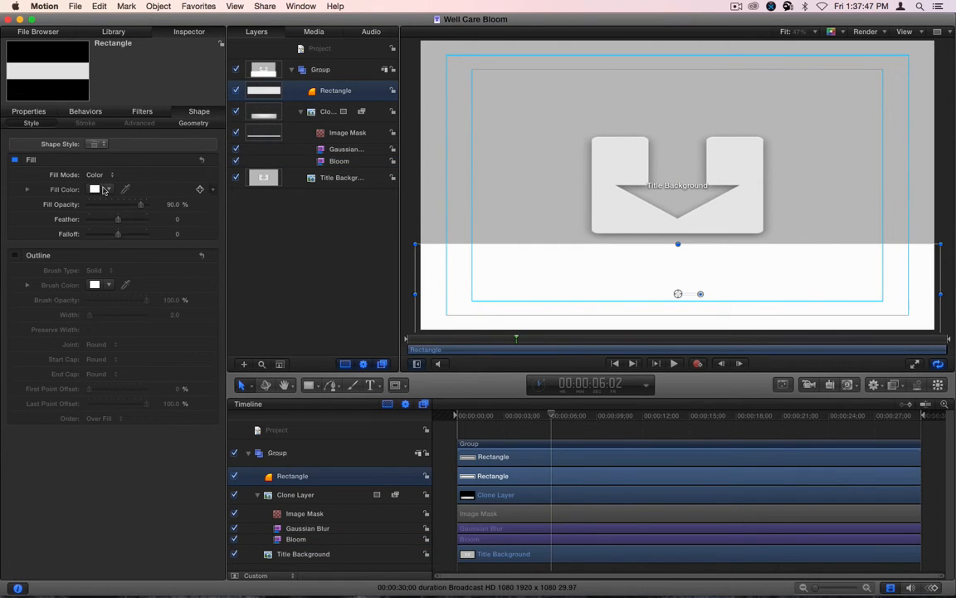
pyautogui.rightClick(301, 480)
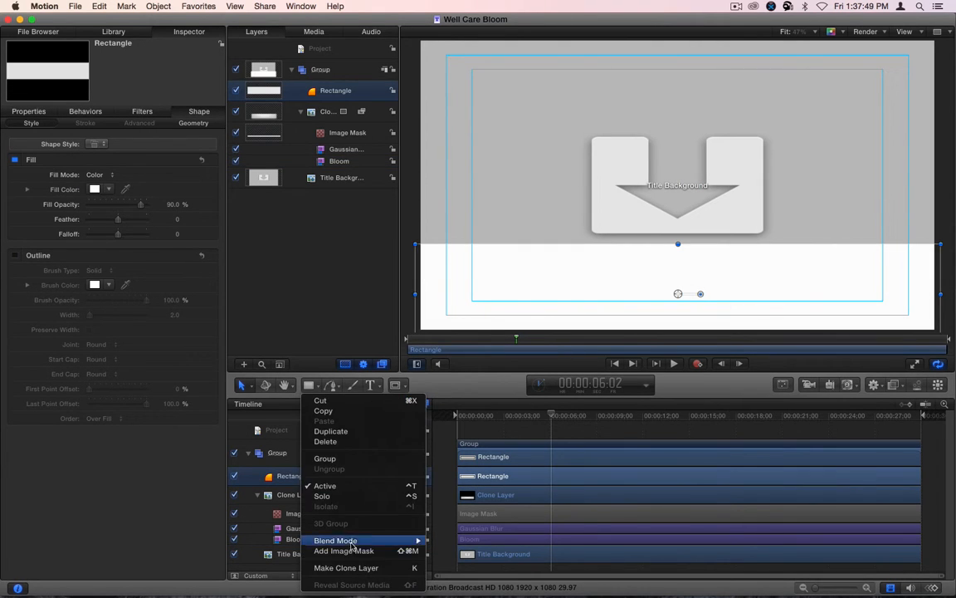
pyautogui.moveTo(357, 541)
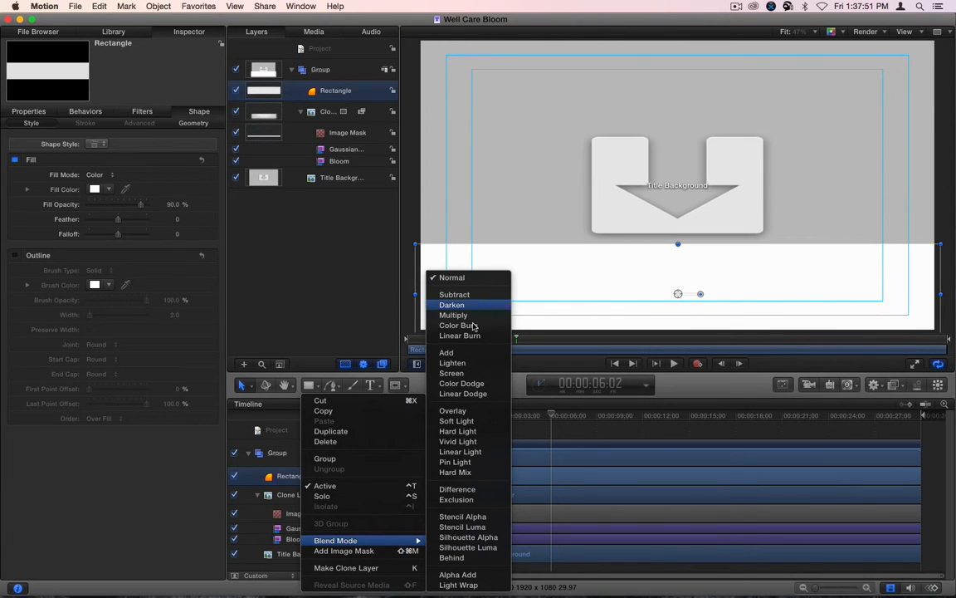
pyautogui.click(467, 353)
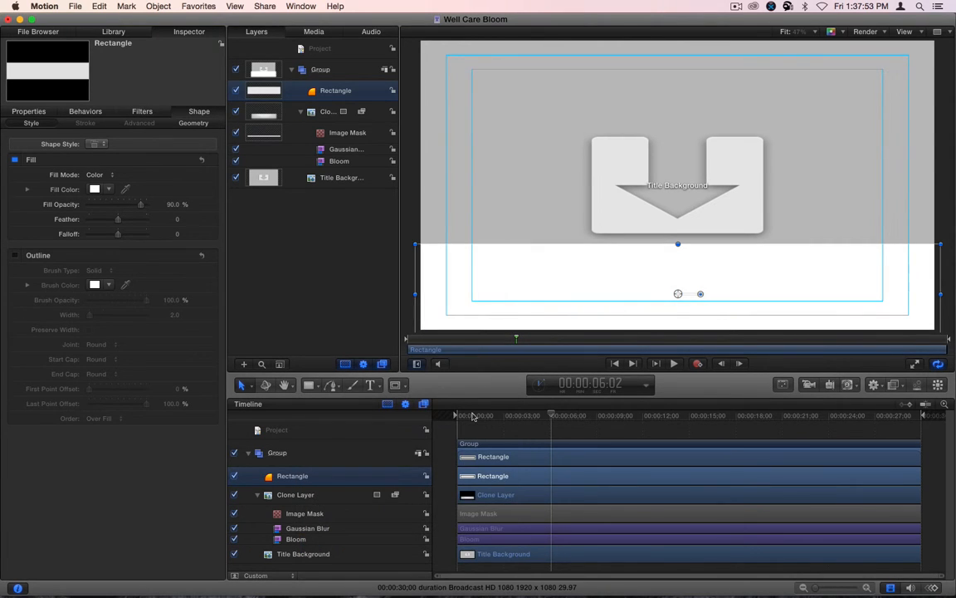
# Set the Rectangle's fill opacity to 80%, save the template, and switch back to Final Cut Pro
pyautogui.doubleClick(173, 204)
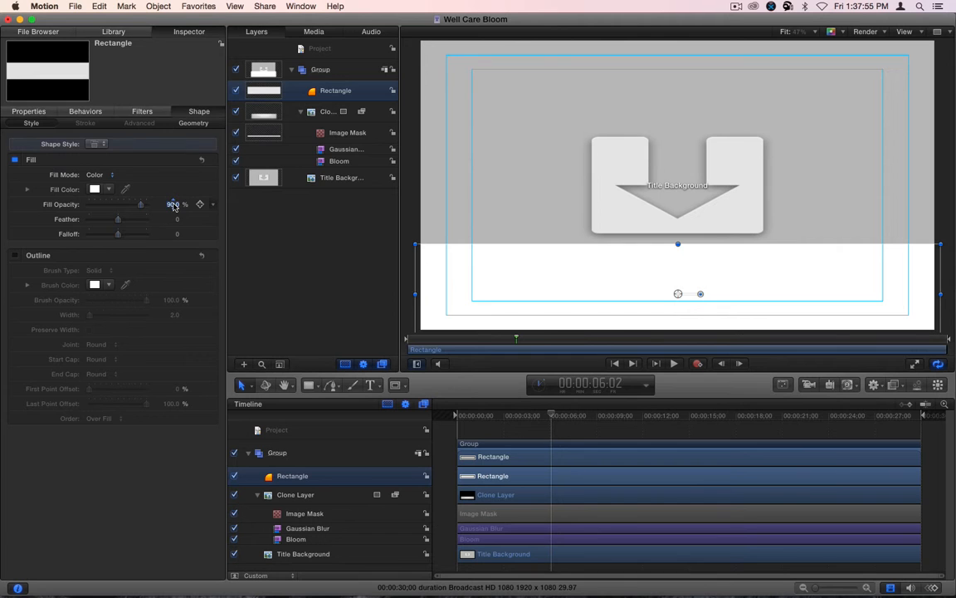
pyautogui.write('80')
pyautogui.press('Return')
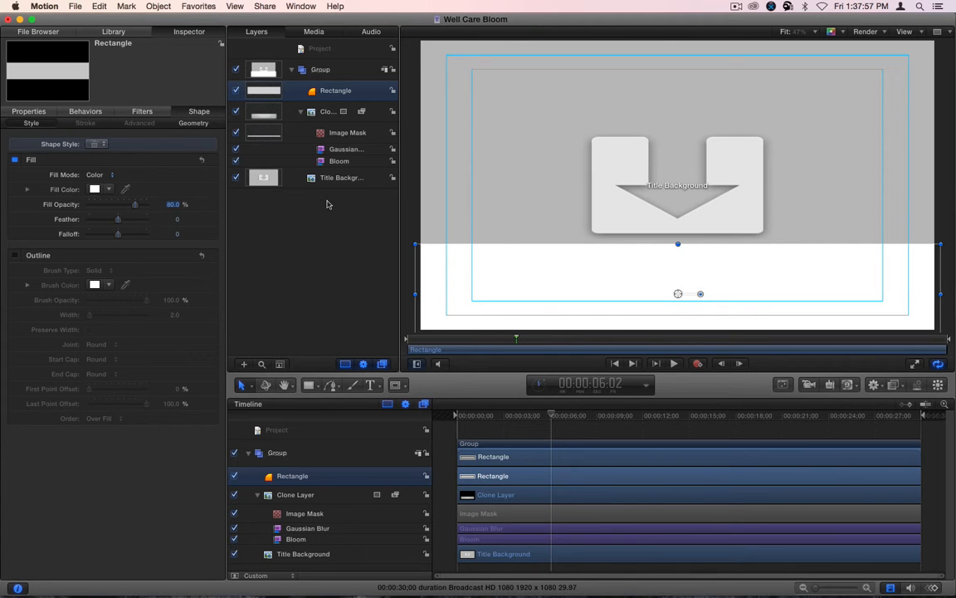
pyautogui.press('super+s')
pyautogui.press('super+Tab')
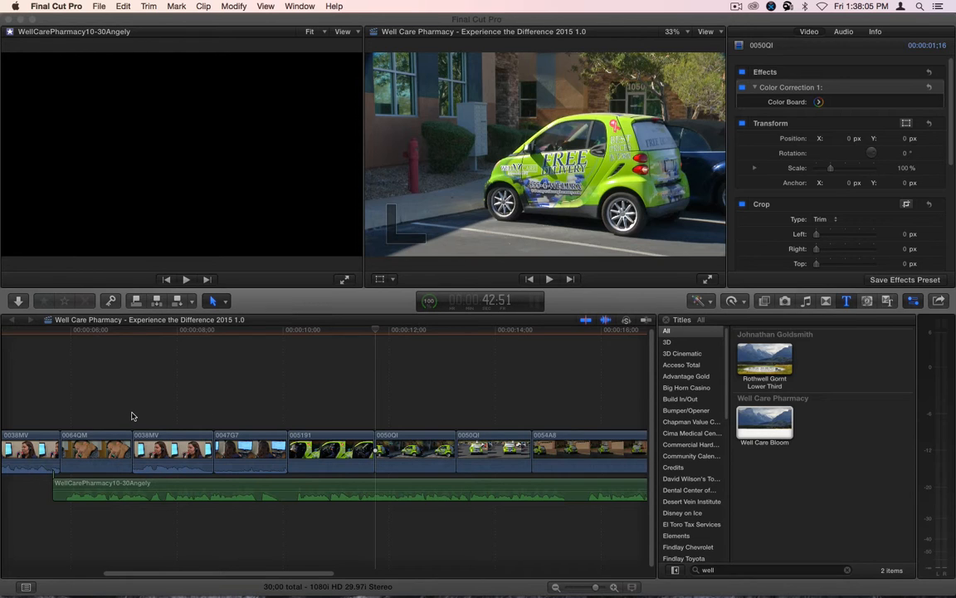
# Place the updated Well Care Bloom title above the clips, starting at the beginning of the timeline
pyautogui.moveTo(132, 414); pyautogui.dragTo(132, 414)
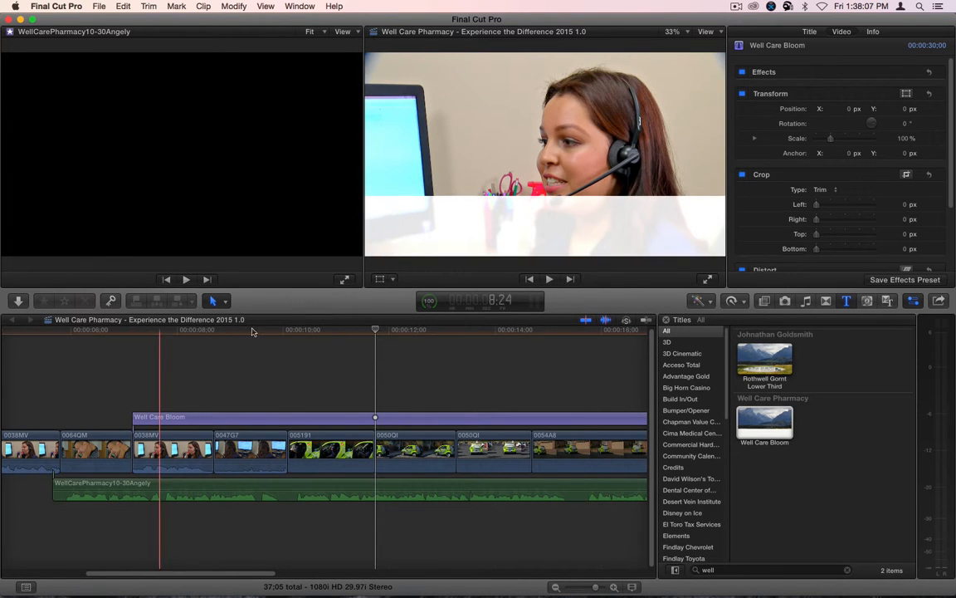
pyautogui.moveTo(354, 333); pyautogui.dragTo(280, 355)
pyautogui.moveTo(250, 416); pyautogui.dragTo(27, 422)
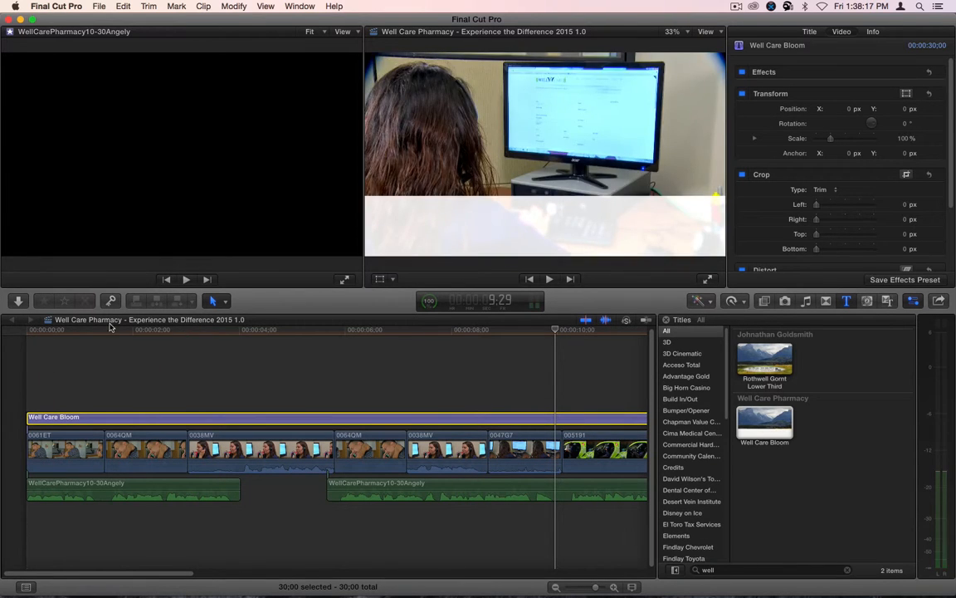
# Scrub the timeline through to about 20:26 to examine how the updated band looks over each clip
pyautogui.moveTo(82, 331); pyautogui.dragTo(485, 332)
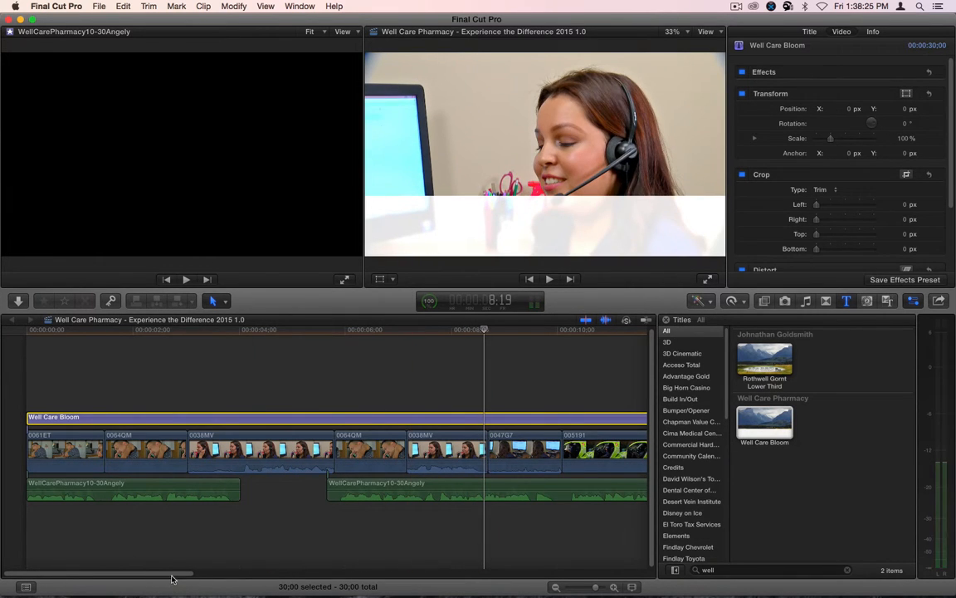
pyautogui.moveTo(172, 575); pyautogui.dragTo(236, 575)
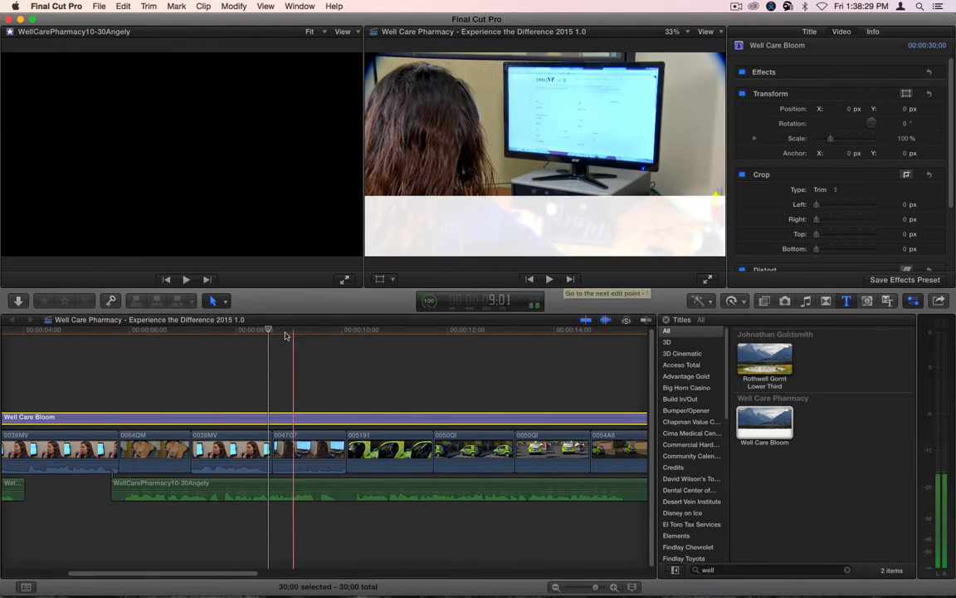
pyautogui.click(333, 331)
pyautogui.moveTo(335, 333); pyautogui.dragTo(531, 337)
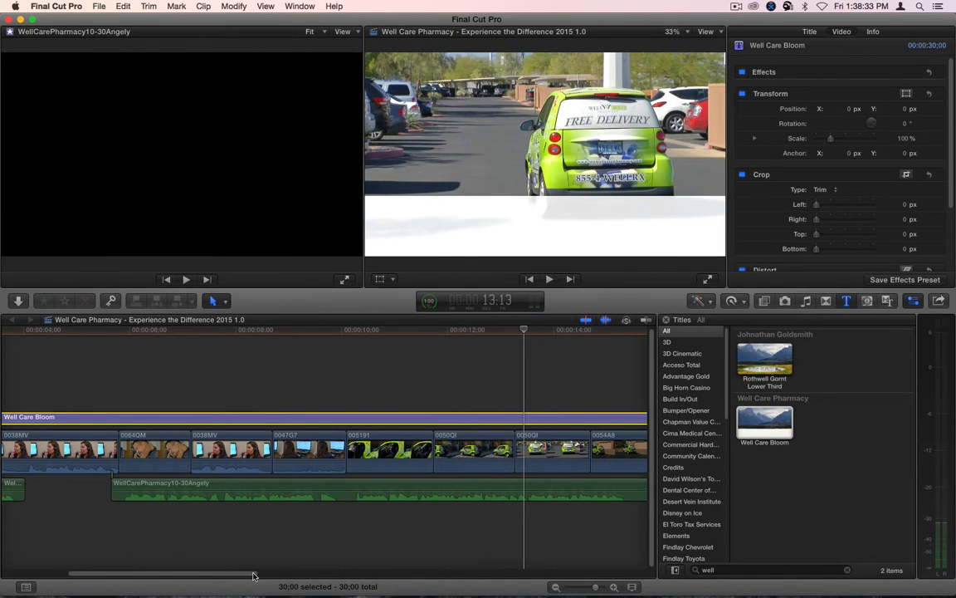
pyautogui.moveTo(253, 576); pyautogui.dragTo(378, 576)
pyautogui.click(256, 329)
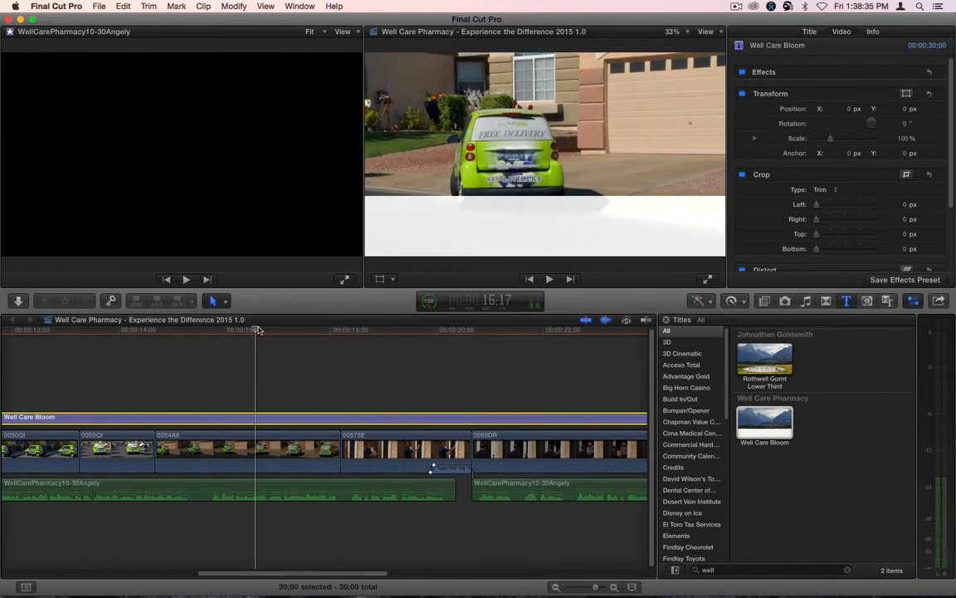
pyautogui.moveTo(257, 330); pyautogui.dragTo(484, 343)
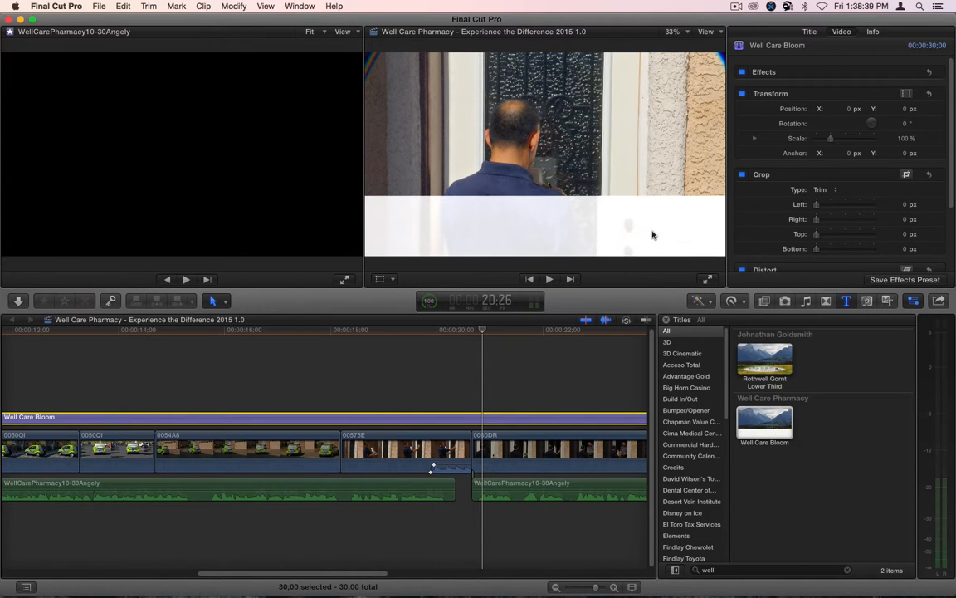
# Reopen the Well Care Bloom template in Motion and set the Rectangle's blend mode to Multiply
pyautogui.rightClick(754, 443)
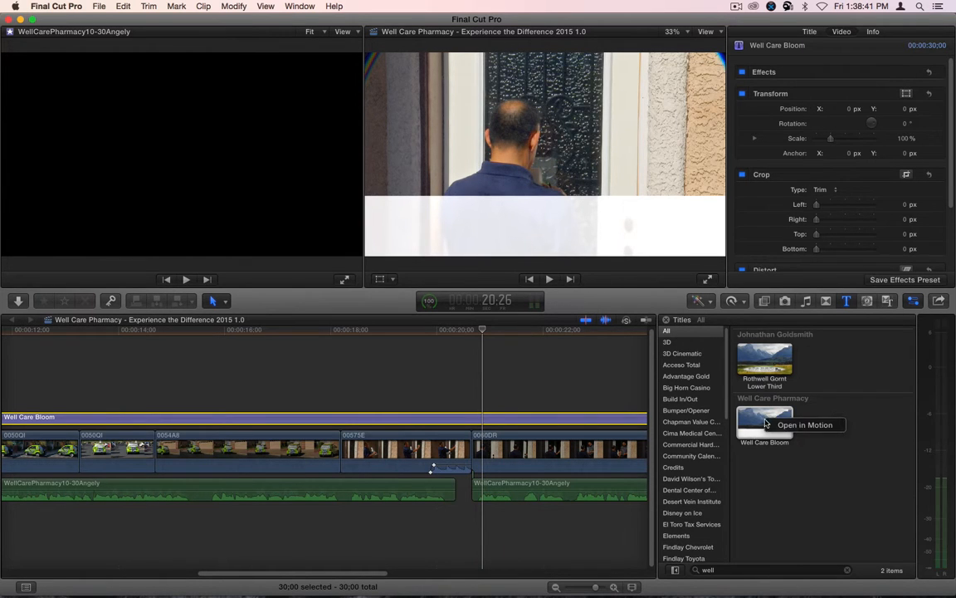
pyautogui.click(776, 423)
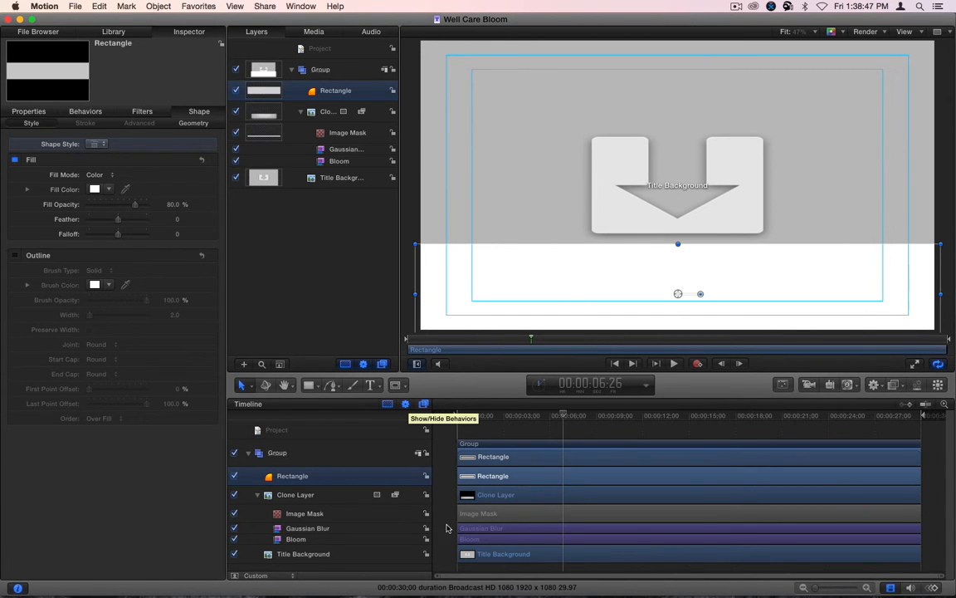
pyautogui.rightClick(367, 478)
pyautogui.moveTo(423, 541)
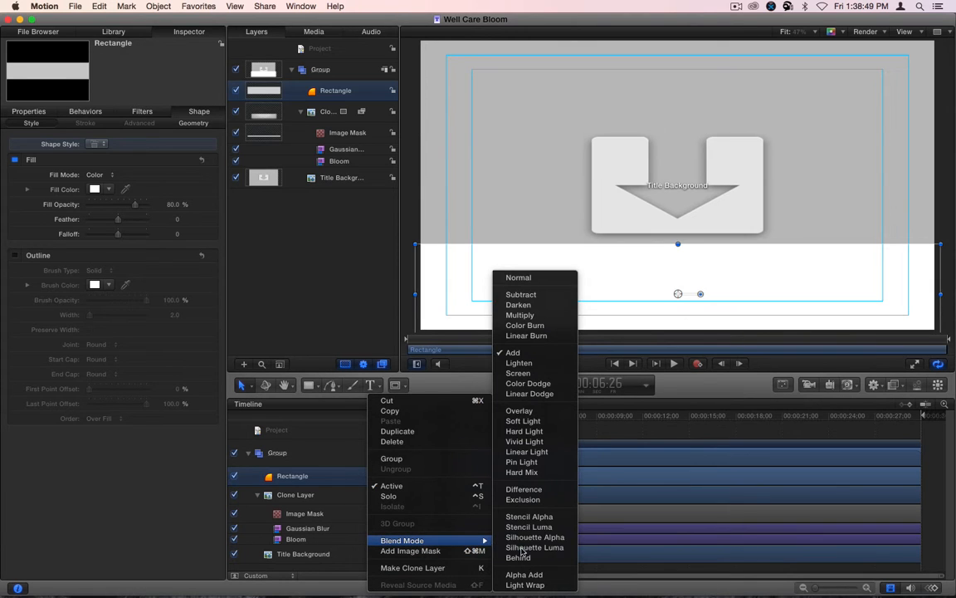
pyautogui.click(537, 316)
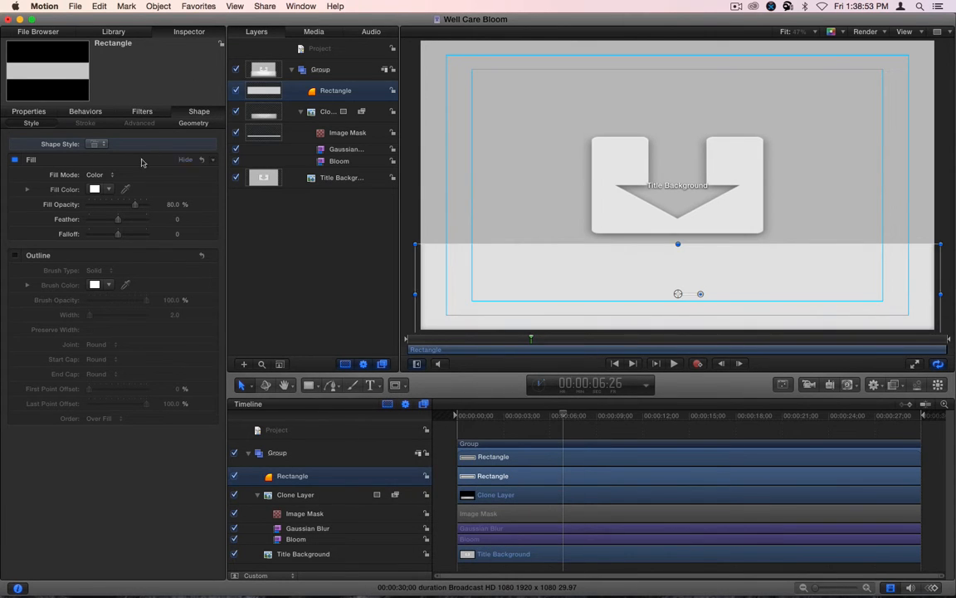
# Set the Rectangle's fill color to black and the Image Mask's source channel to Alpha
pyautogui.click(95, 190)
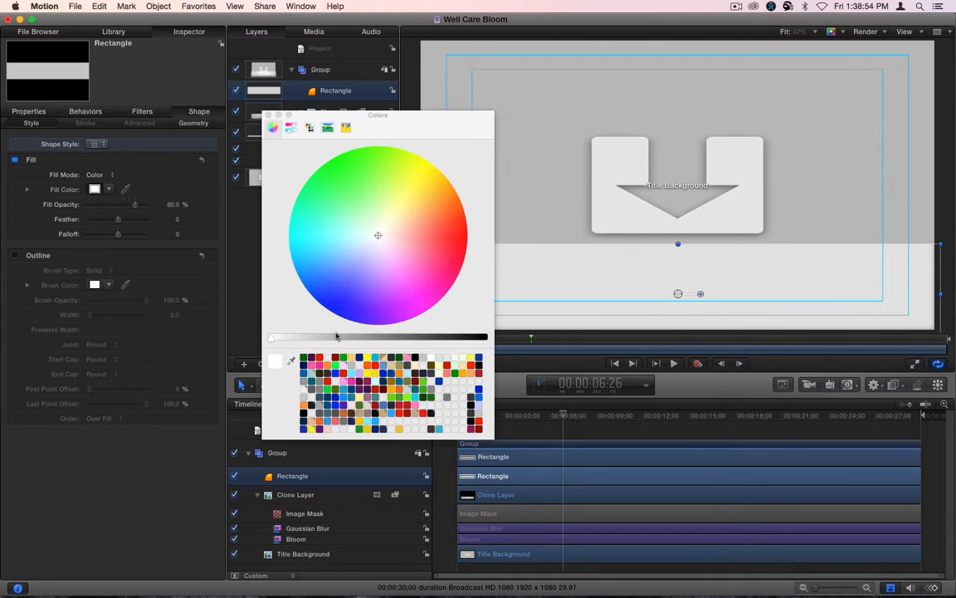
pyautogui.click(413, 358)
pyautogui.click(288, 514)
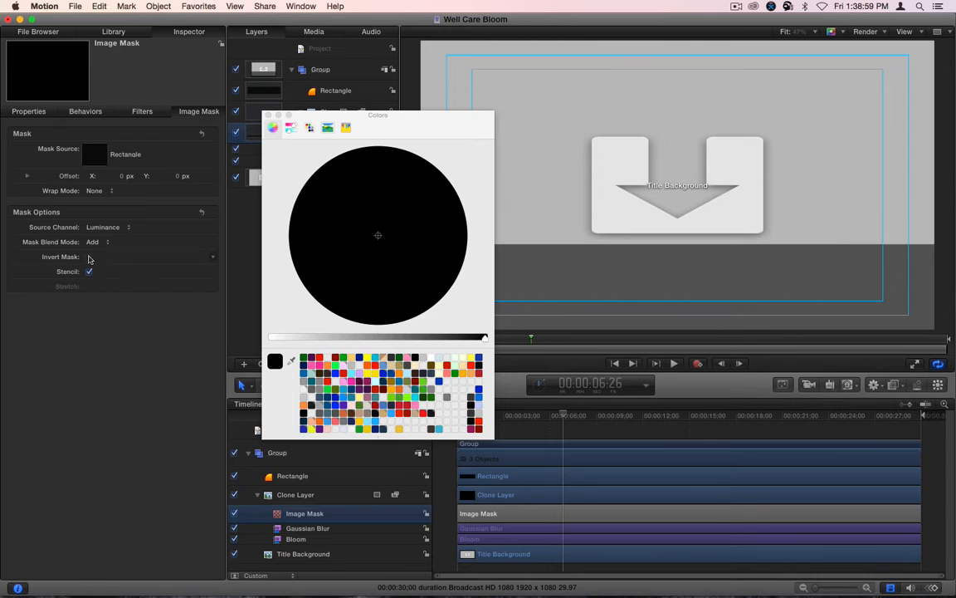
pyautogui.click(89, 257)
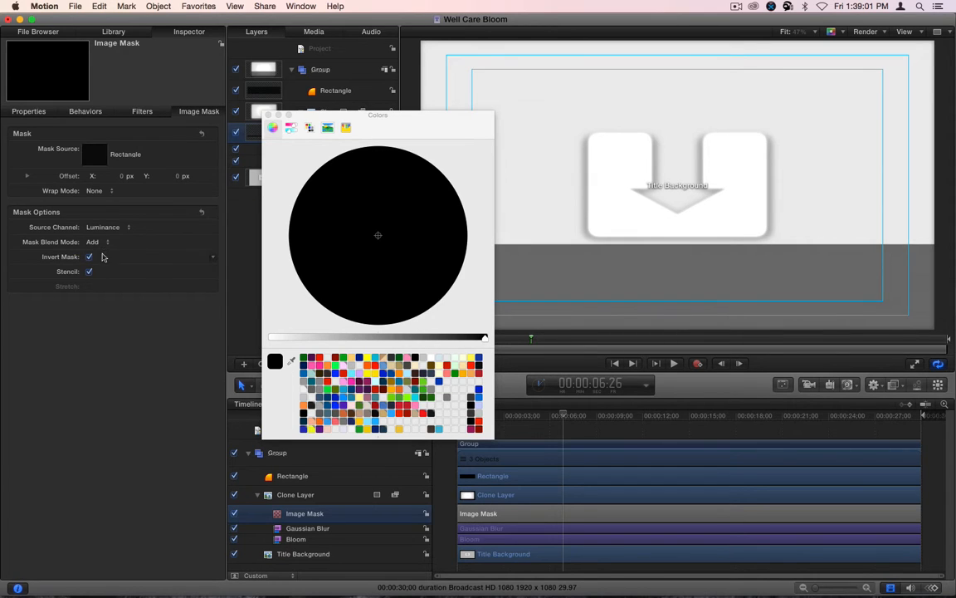
pyautogui.click(89, 257)
pyautogui.click(112, 227)
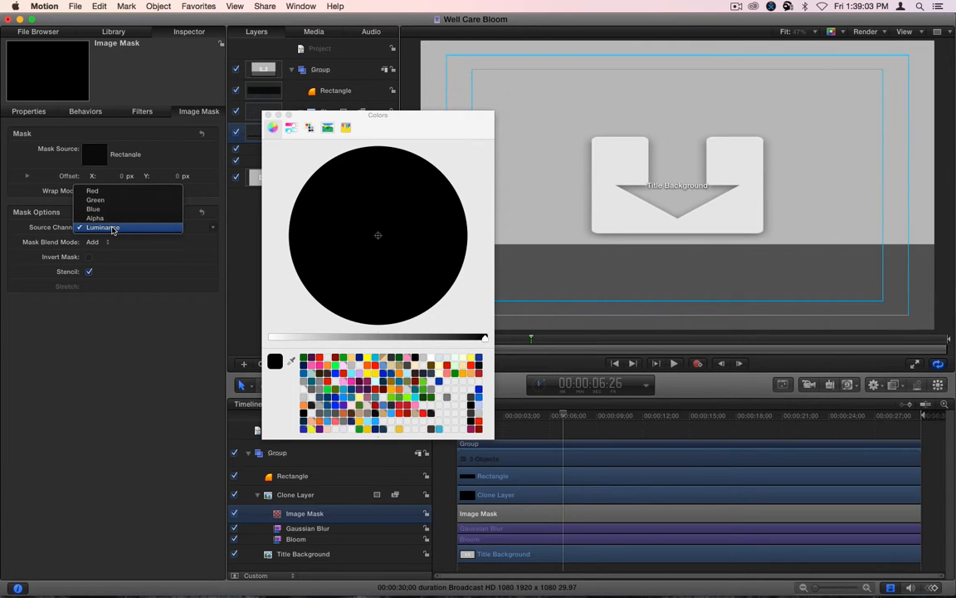
pyautogui.click(109, 218)
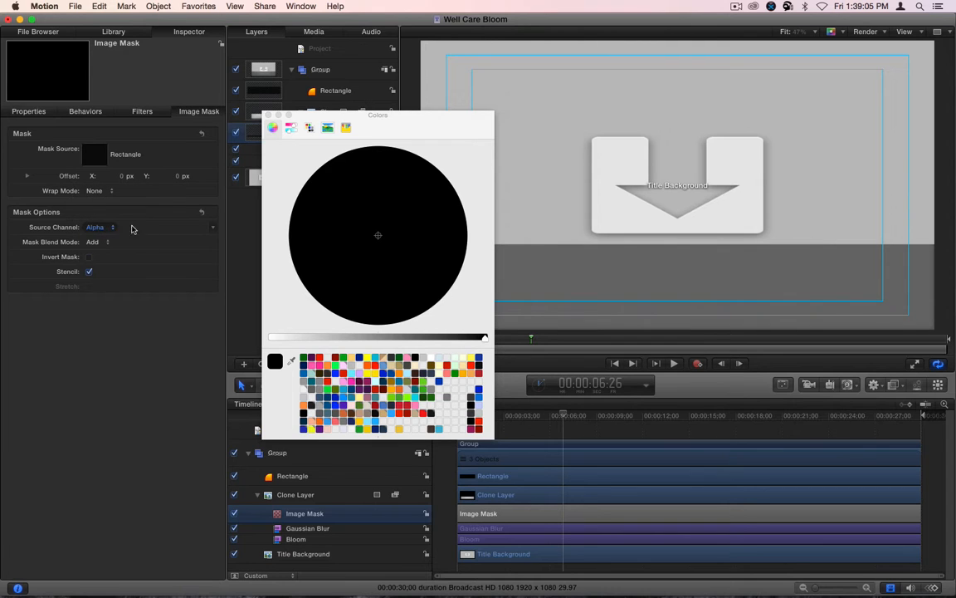
# Lower the Bloom filter's brightness on the Clone Layer to 18
pyautogui.click(568, 429)
pyautogui.moveTo(568, 417); pyautogui.dragTo(632, 426)
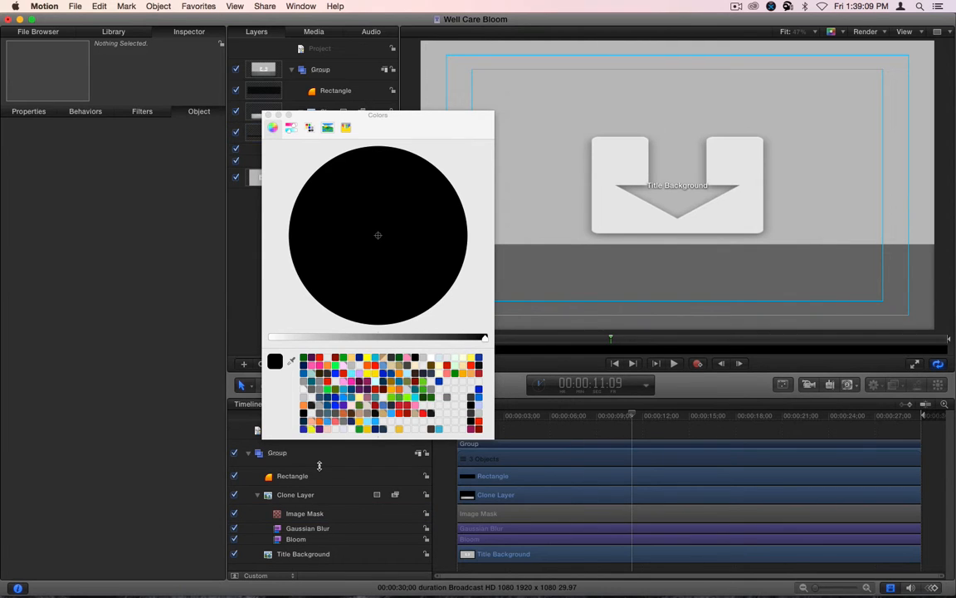
pyautogui.click(298, 538)
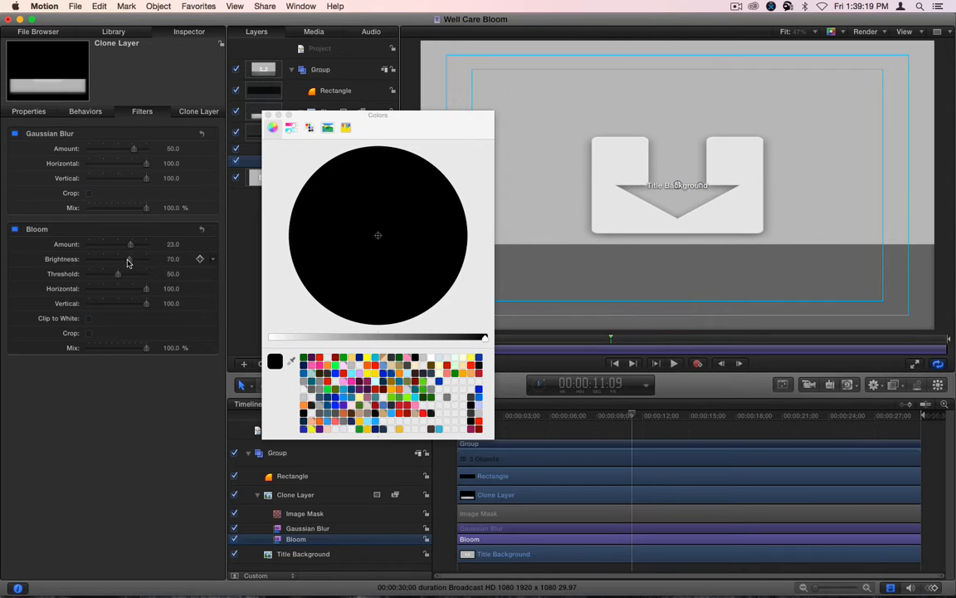
pyautogui.moveTo(121, 262); pyautogui.dragTo(103, 263)
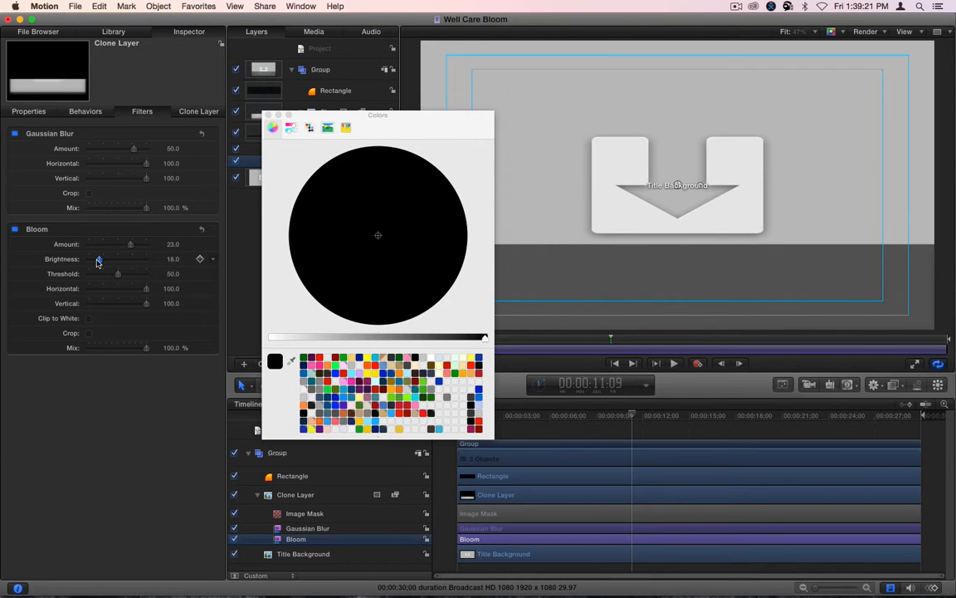
pyautogui.moveTo(632, 415); pyautogui.dragTo(571, 421)
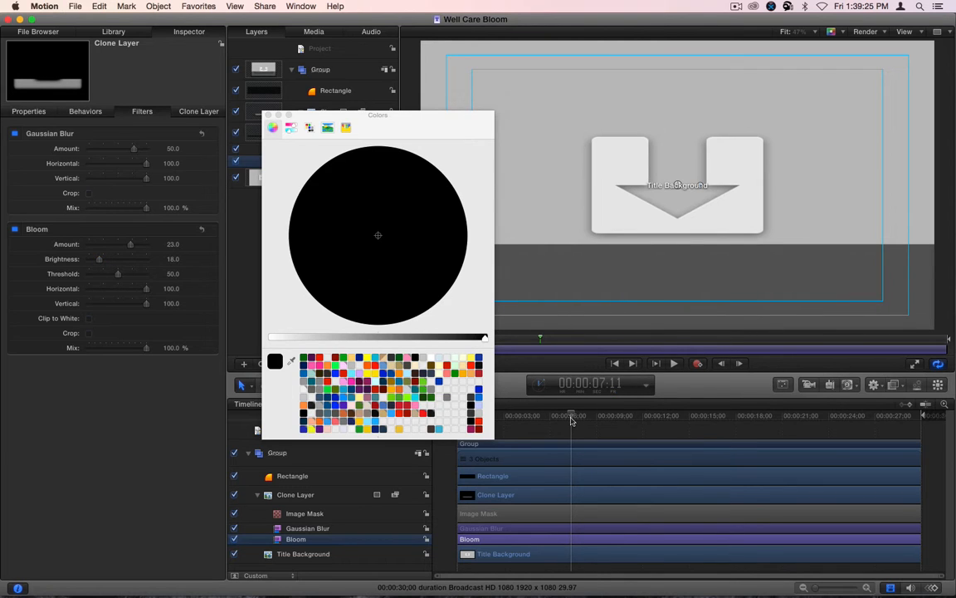
# Switch to Final Cut Pro and replace the Well Care Bloom title above the clips with the updated version
pyautogui.press('super+Tab')
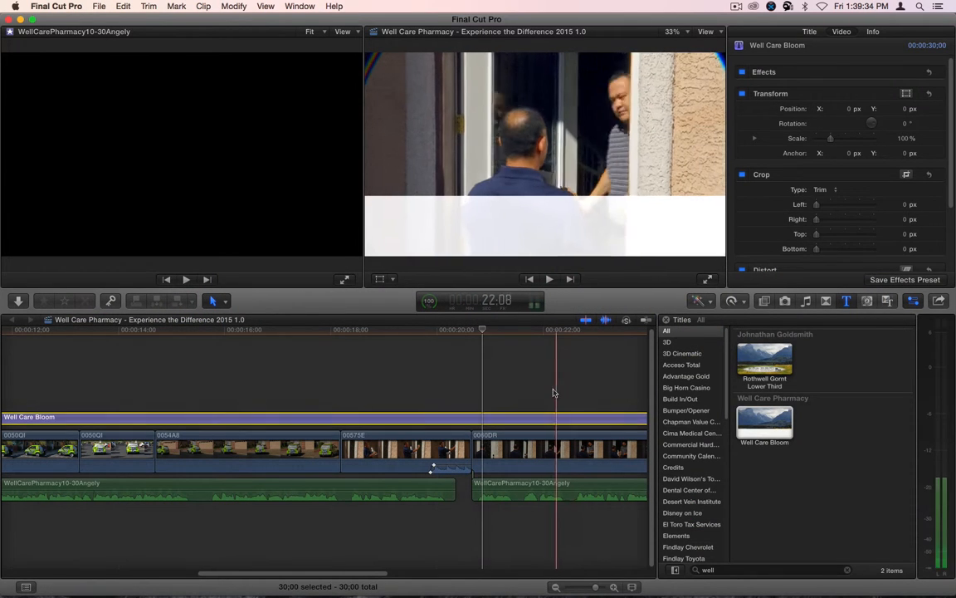
pyautogui.click(549, 416)
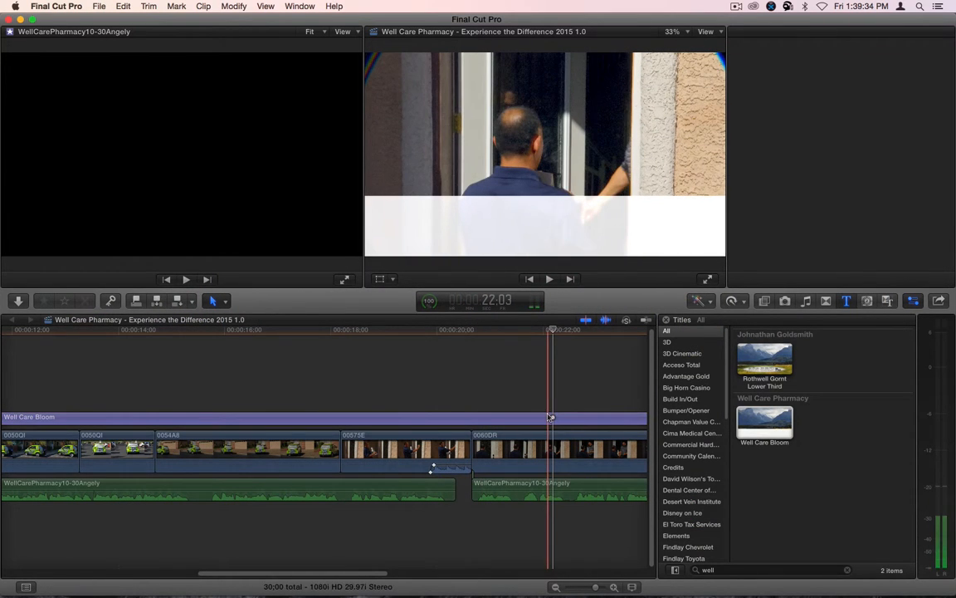
pyautogui.press('Delete')
pyautogui.click(764, 424)
pyautogui.moveTo(764, 423); pyautogui.dragTo(213, 408)
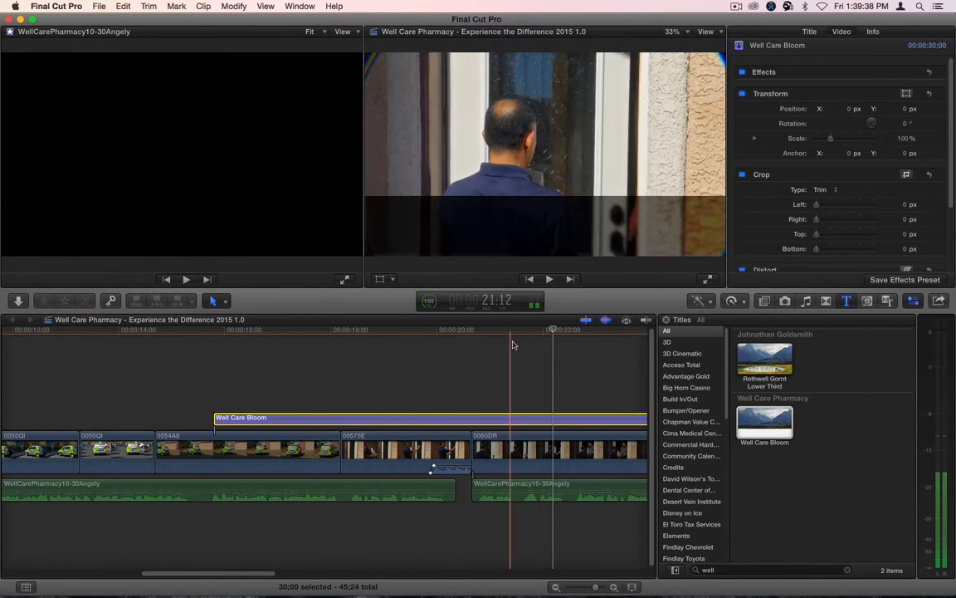
# Move the Well Care Bloom title back to the beginning of the timeline so it spans the whole commercial
pyautogui.click(537, 334)
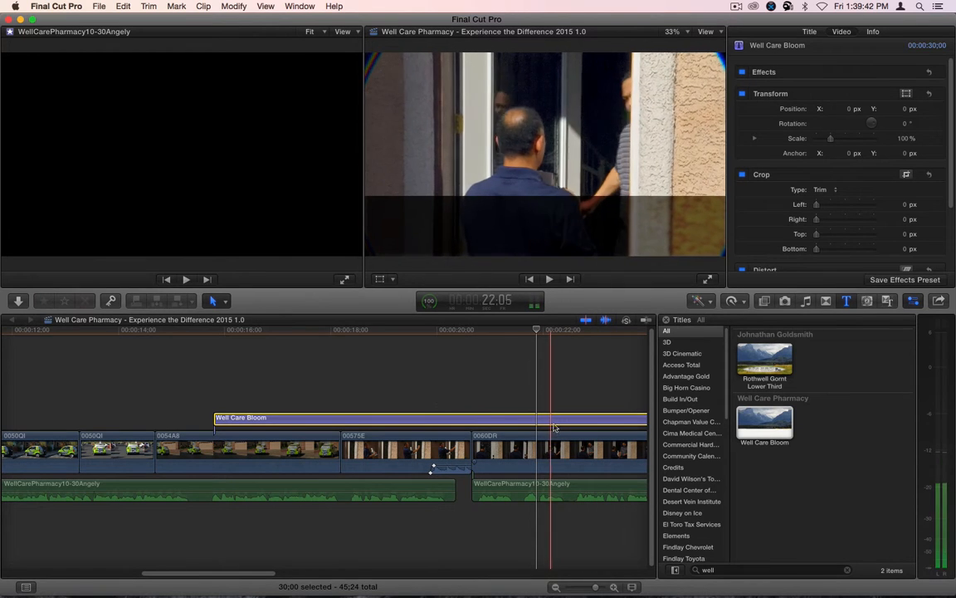
pyautogui.moveTo(552, 418); pyautogui.dragTo(182, 419)
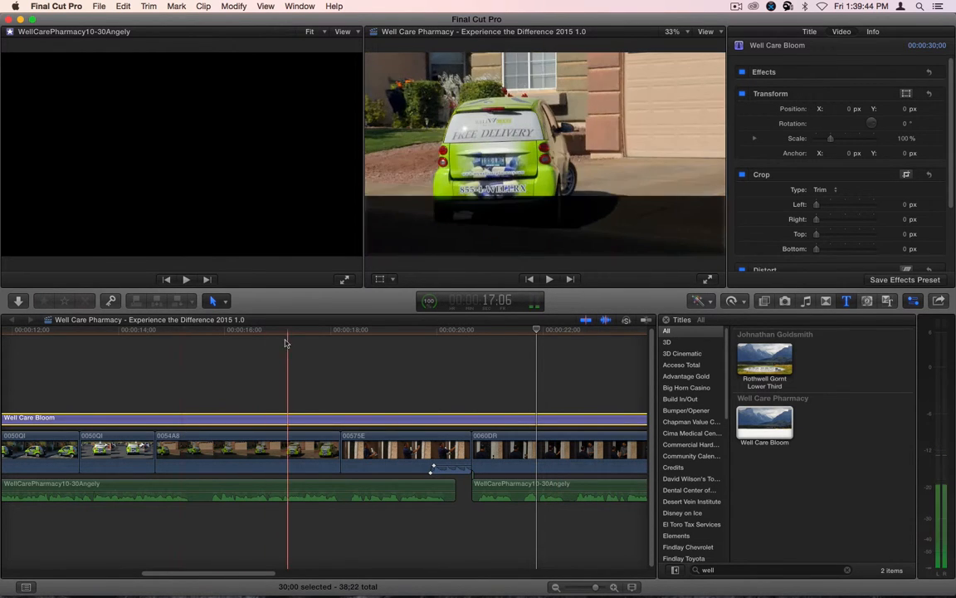
pyautogui.click(346, 333)
pyautogui.moveTo(349, 338); pyautogui.dragTo(562, 340)
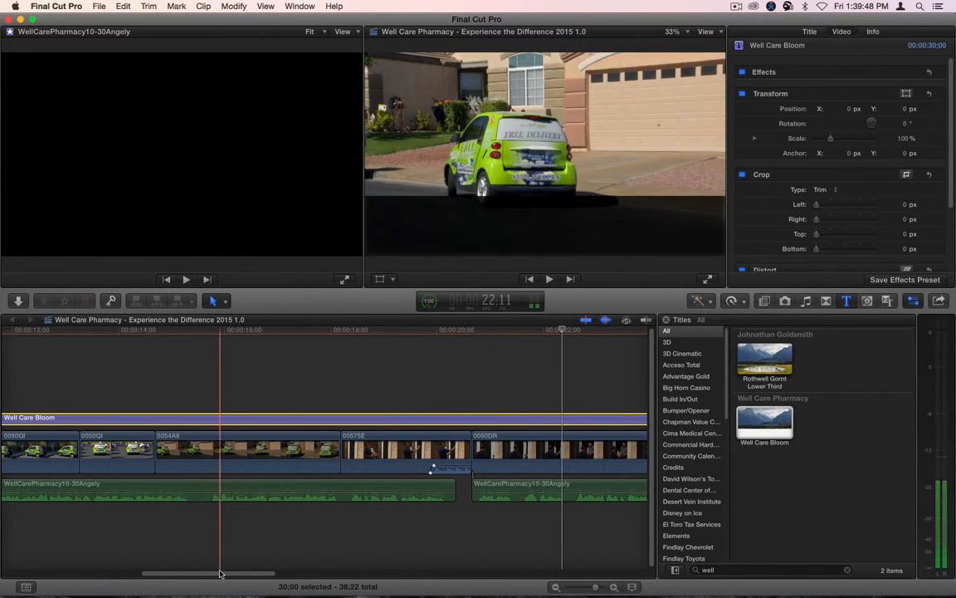
pyautogui.moveTo(220, 572); pyautogui.dragTo(307, 570)
pyautogui.moveTo(264, 332); pyautogui.dragTo(460, 342)
pyautogui.moveTo(542, 416); pyautogui.dragTo(48, 415)
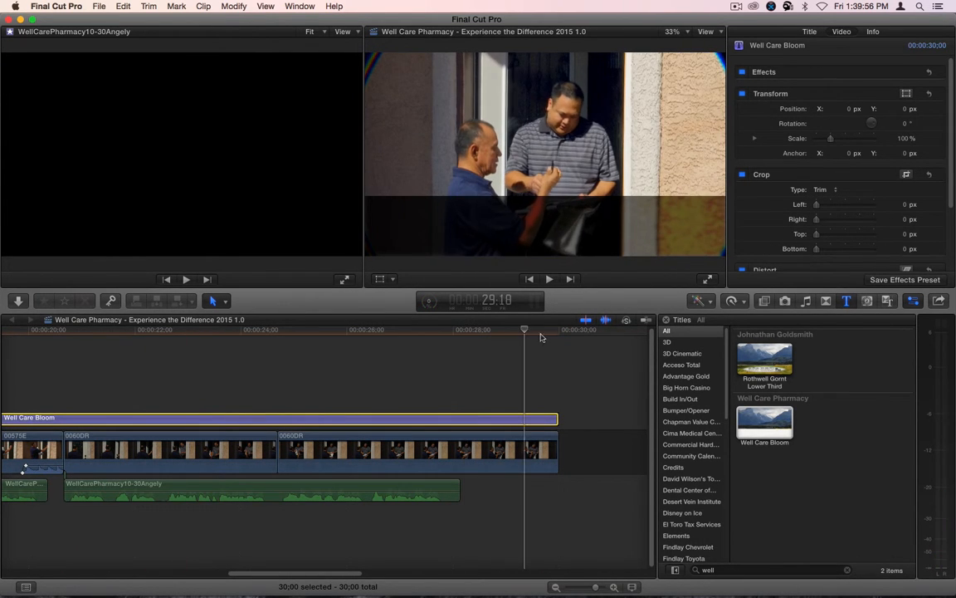
# Scrub the last clip to about 28:15 to examine how the black band looks over the footage
pyautogui.click(394, 334)
pyautogui.moveTo(392, 340); pyautogui.dragTo(483, 338)
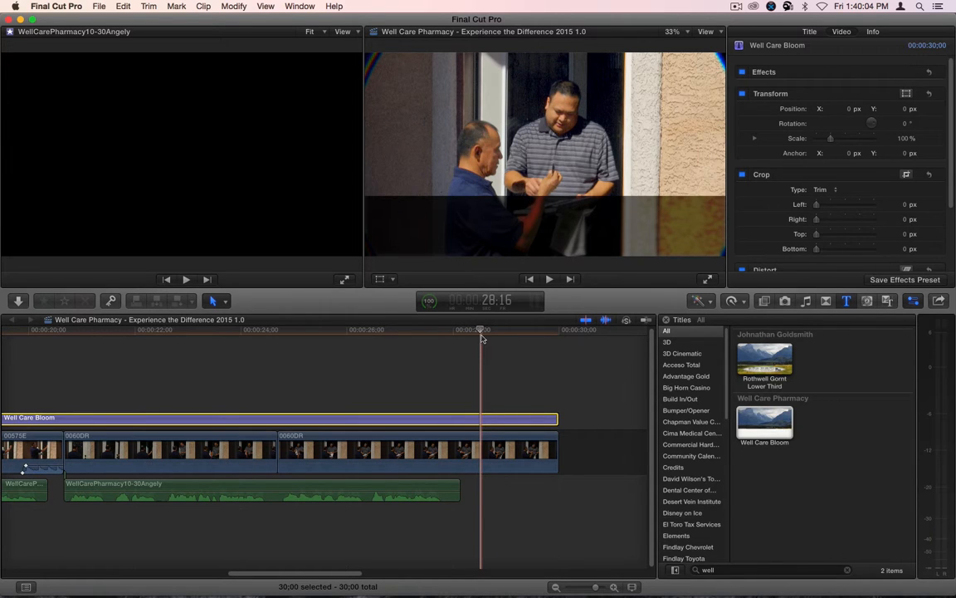
pyautogui.moveTo(482, 338); pyautogui.dragTo(480, 337)
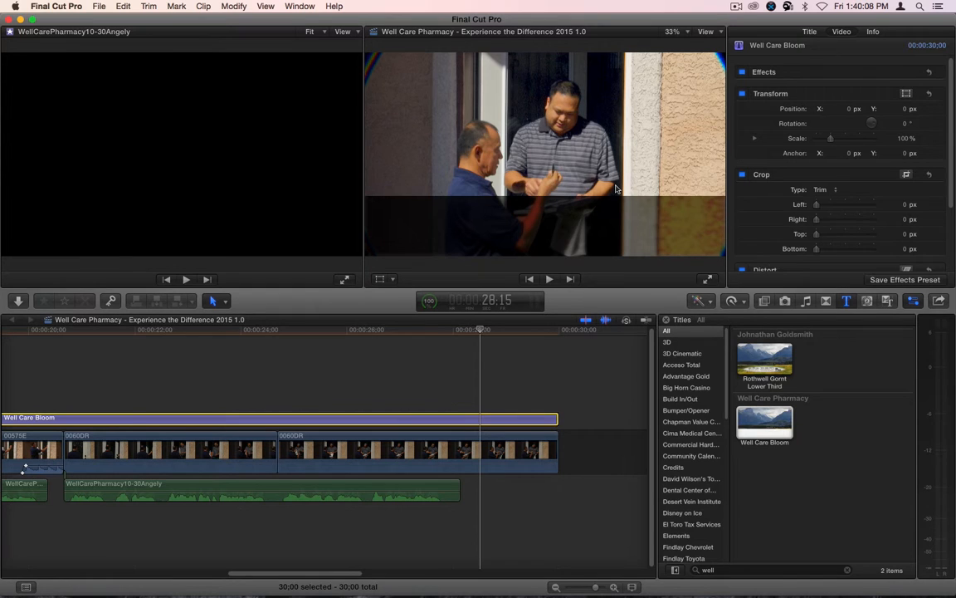
# Switch back to Motion and undo the latest changes to the Bloom brightness, Image Mask and Rectangle fill color
pyautogui.press('super+Tab')
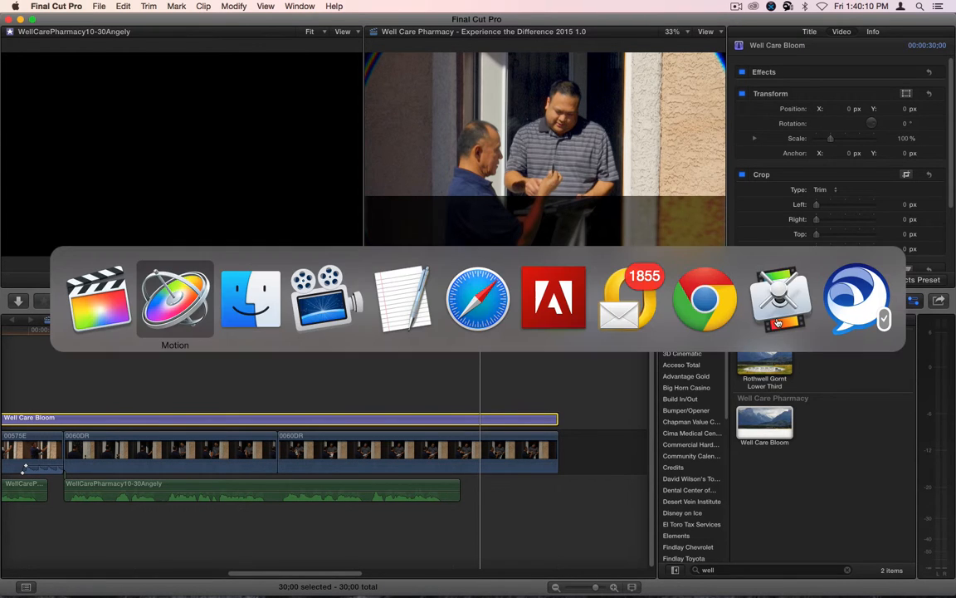
pyautogui.click(294, 299)
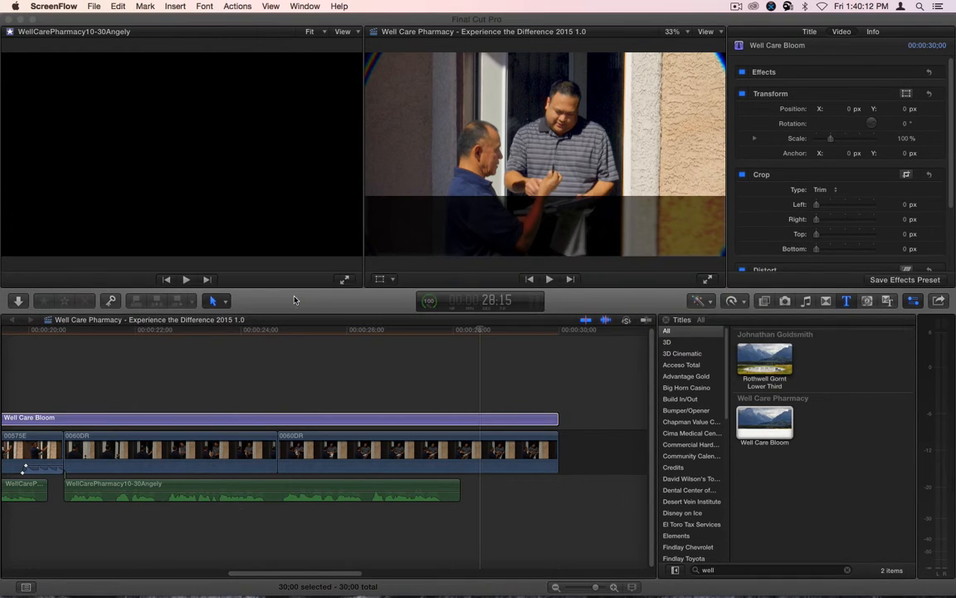
pyautogui.press('super+Tab')
pyautogui.click(241, 315)
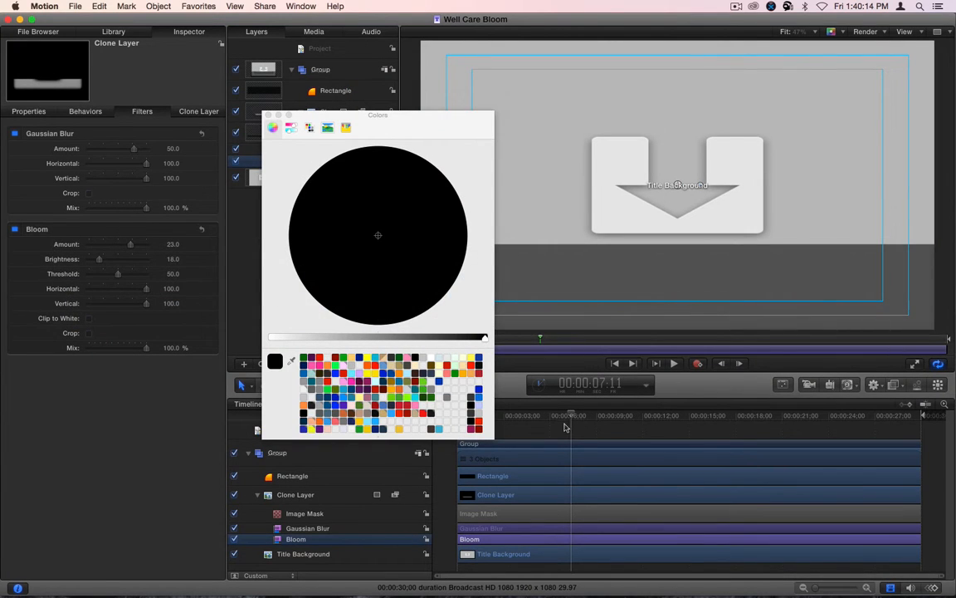
pyautogui.moveTo(564, 426); pyautogui.dragTo(794, 418)
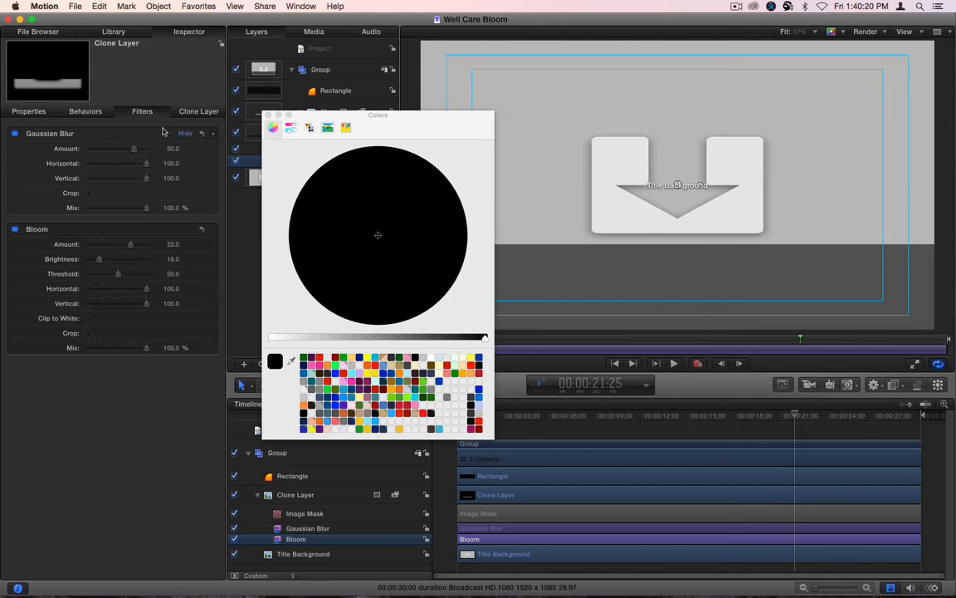
pyautogui.press('super+z')
pyautogui.press('super+z')
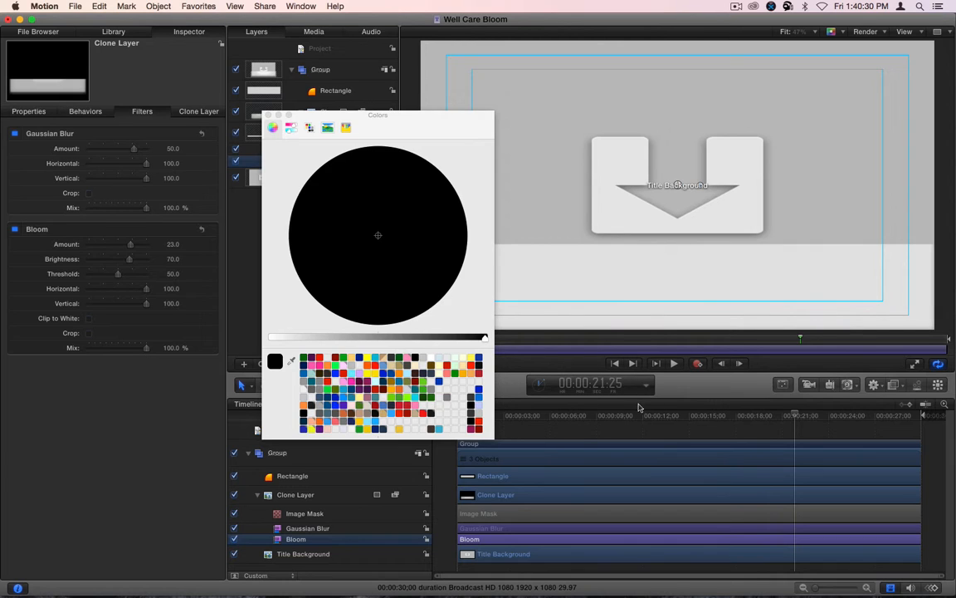
# Add a keyframe for the Rectangle's geometry size, including width and height, at 21:24
pyautogui.moveTo(800, 415); pyautogui.dragTo(795, 417)
pyautogui.click(303, 477)
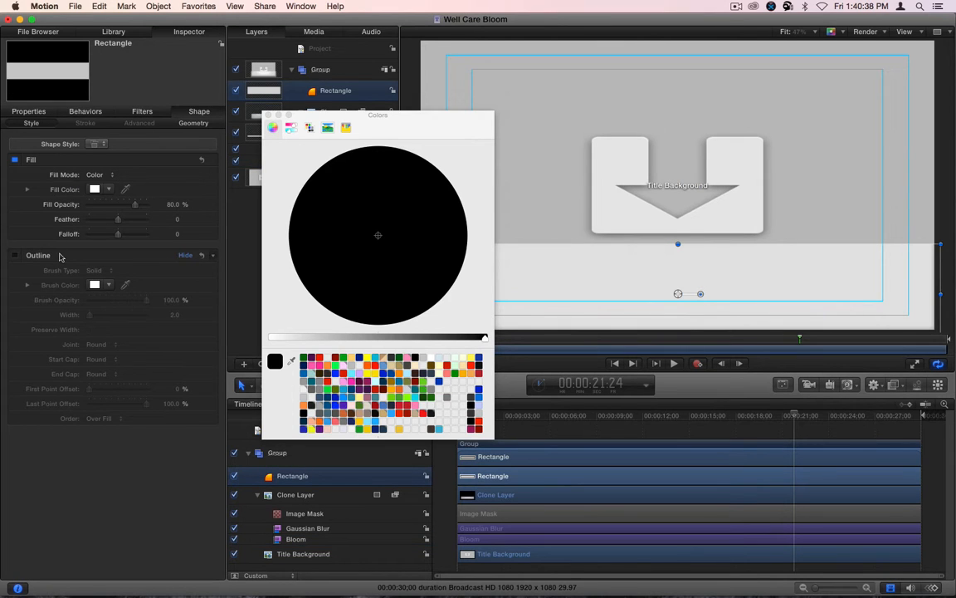
pyautogui.click(193, 123)
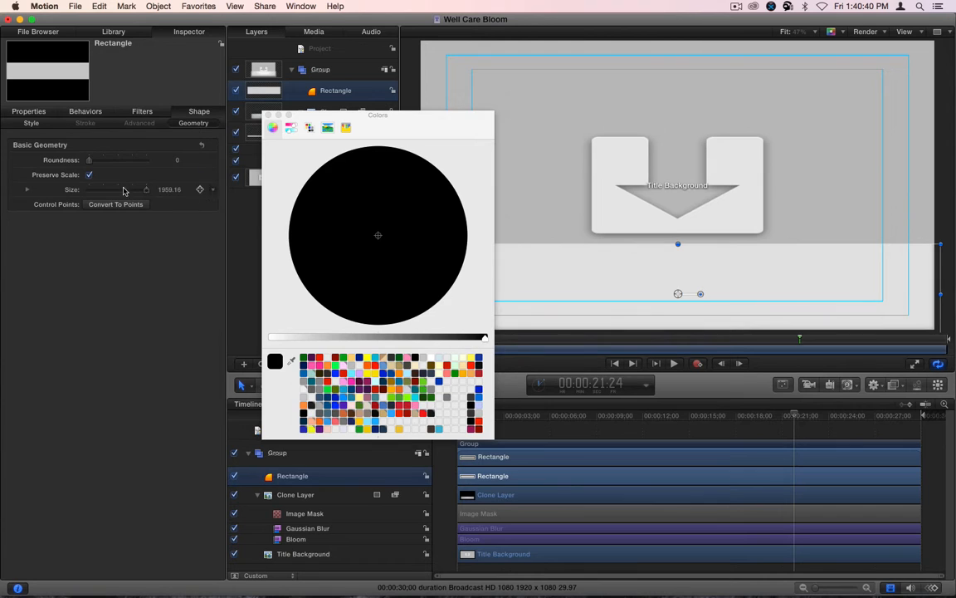
pyautogui.click(27, 191)
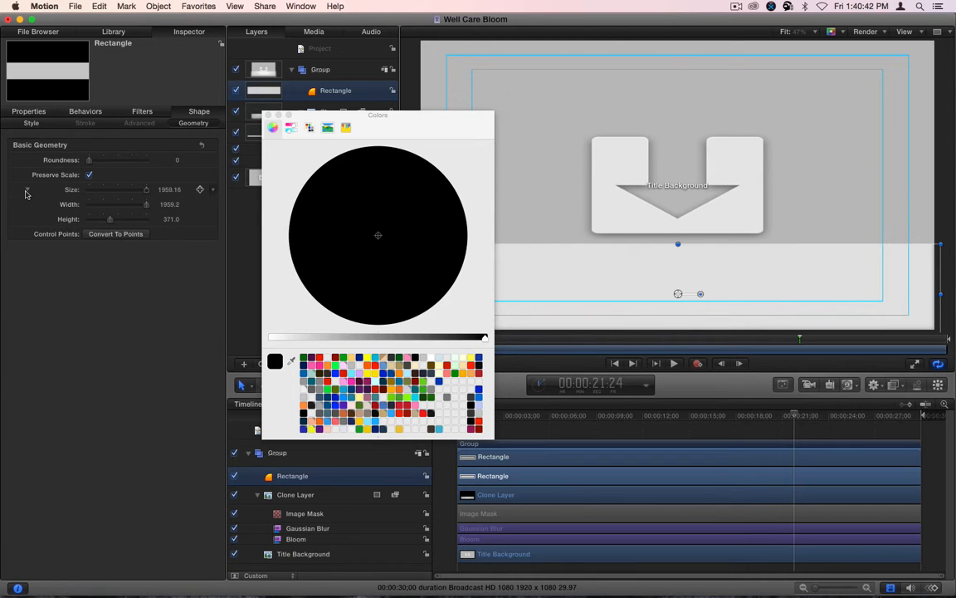
pyautogui.click(200, 190)
# At 22:14, set the Rectangle's height to 1959 as a second keyframe so the band grows over the frame
pyautogui.click(603, 386)
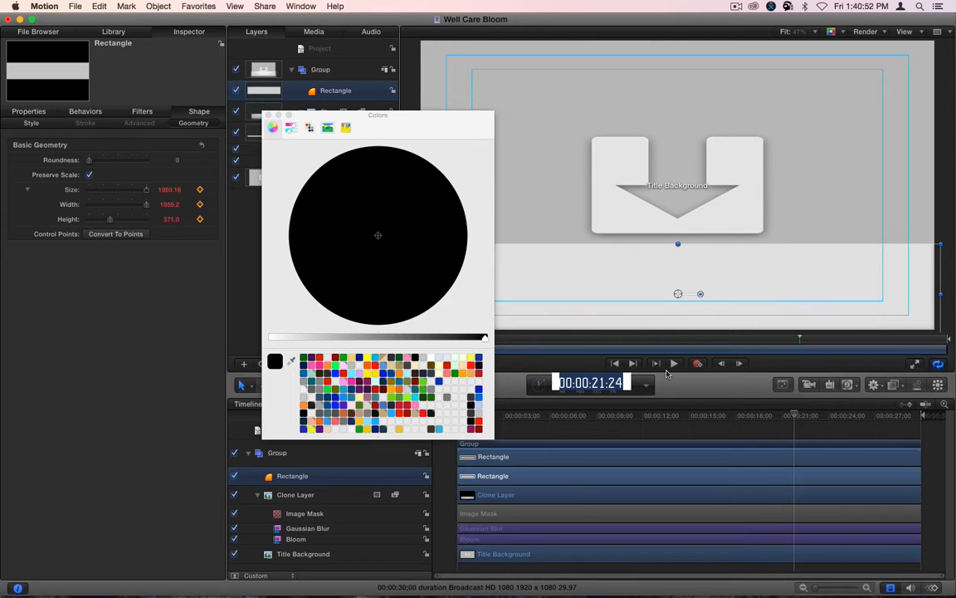
pyautogui.write('22:')
pyautogui.write('14')
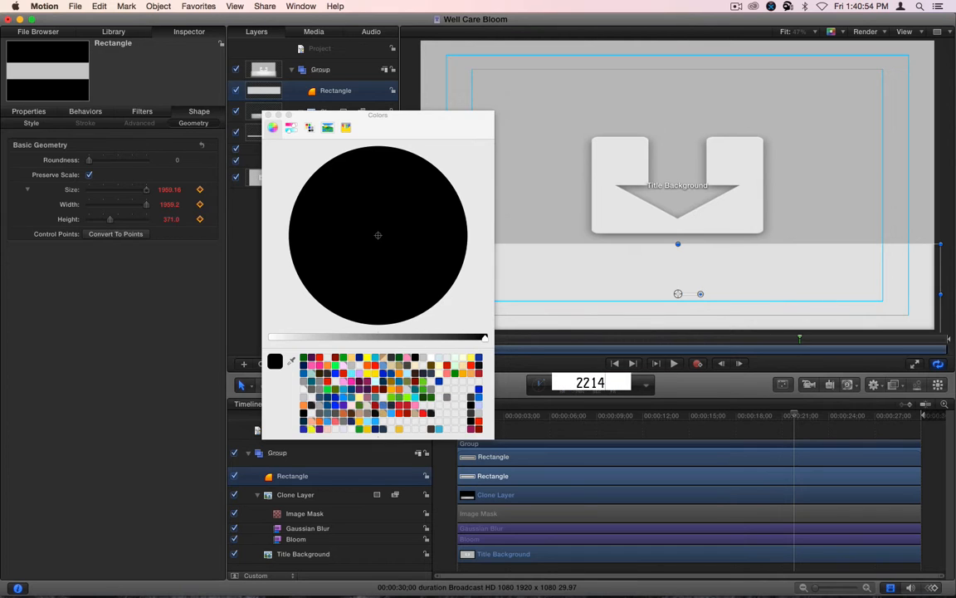
pyautogui.press('Return')
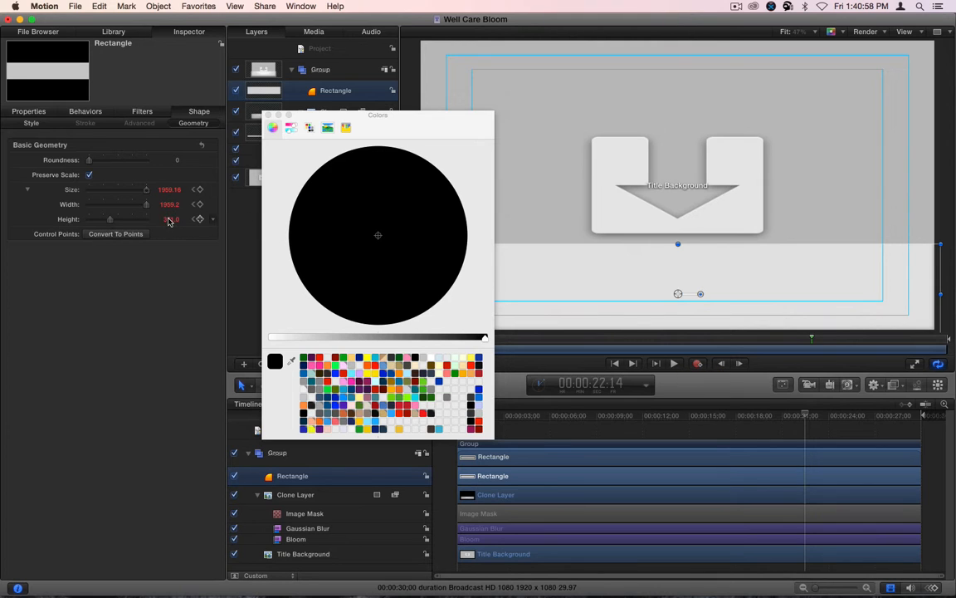
pyautogui.moveTo(171, 219); pyautogui.dragTo(241, 219)
pyautogui.moveTo(169, 220); pyautogui.dragTo(169, 220)
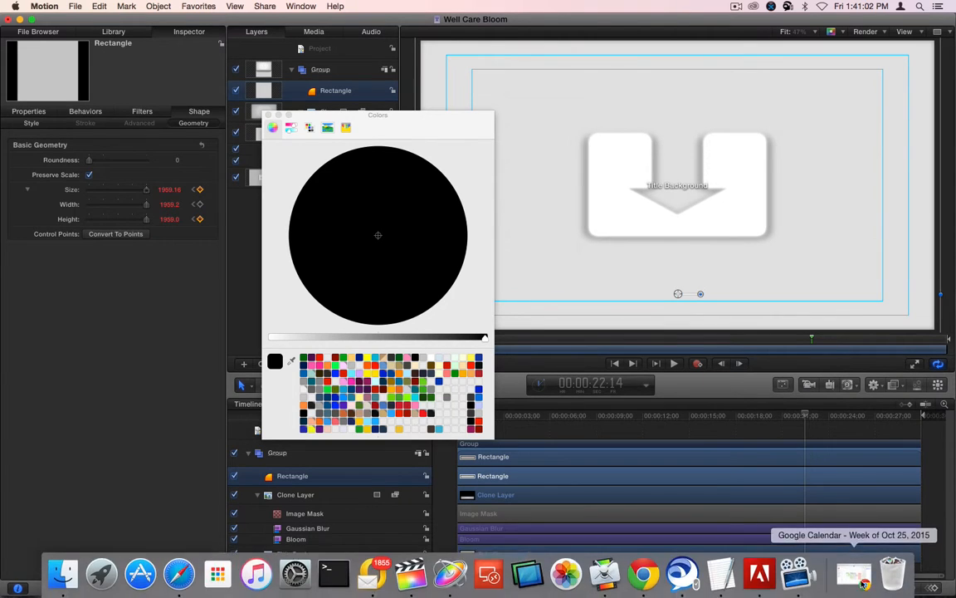
pyautogui.moveTo(803, 415); pyautogui.dragTo(826, 421)
pyautogui.click(829, 427)
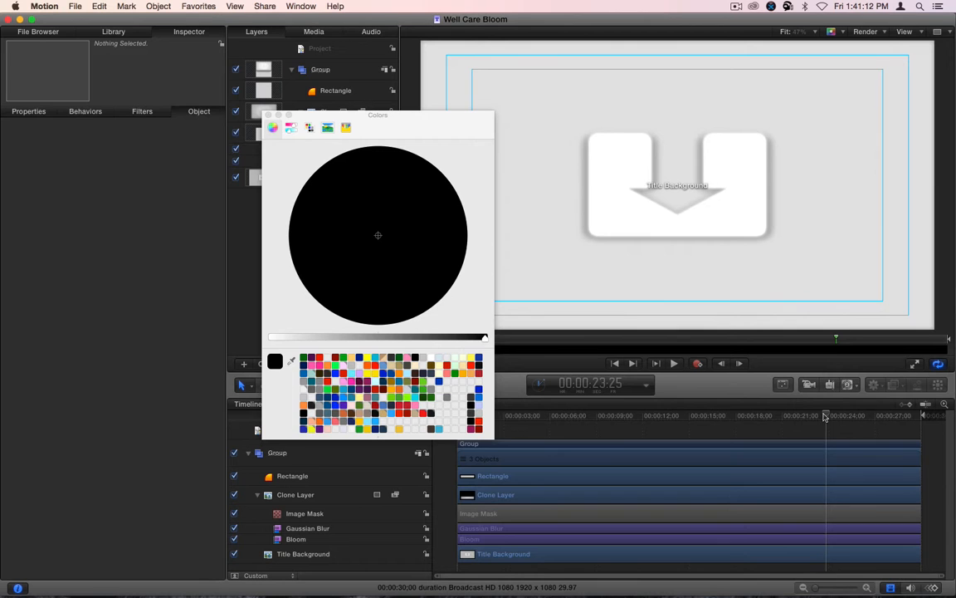
# Switch to Final Cut Pro, add a fresh Well Care Bloom title above the closing clips, and delete the old title from the timeline
pyautogui.press('super+Tab')
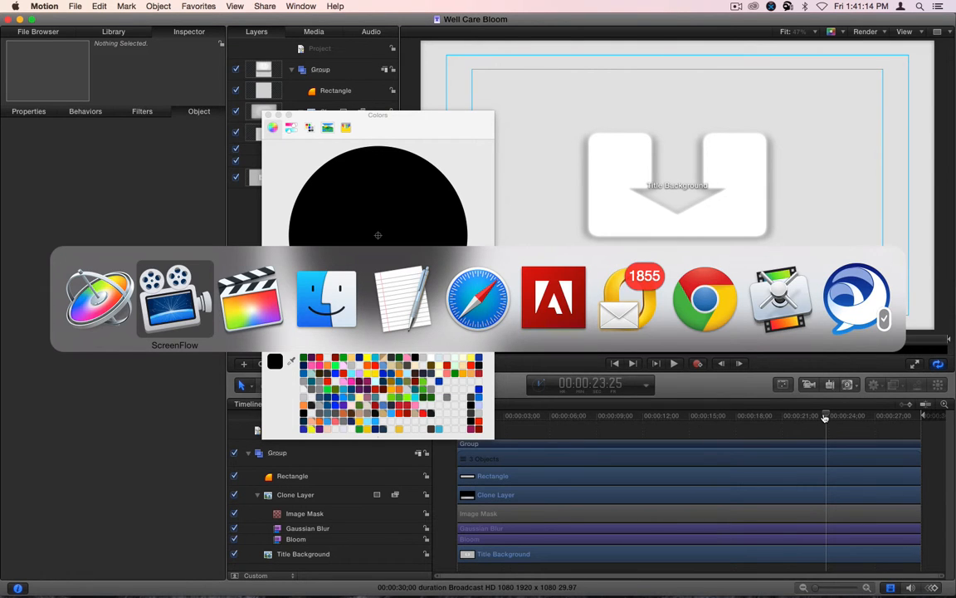
pyautogui.press('super+Tab')
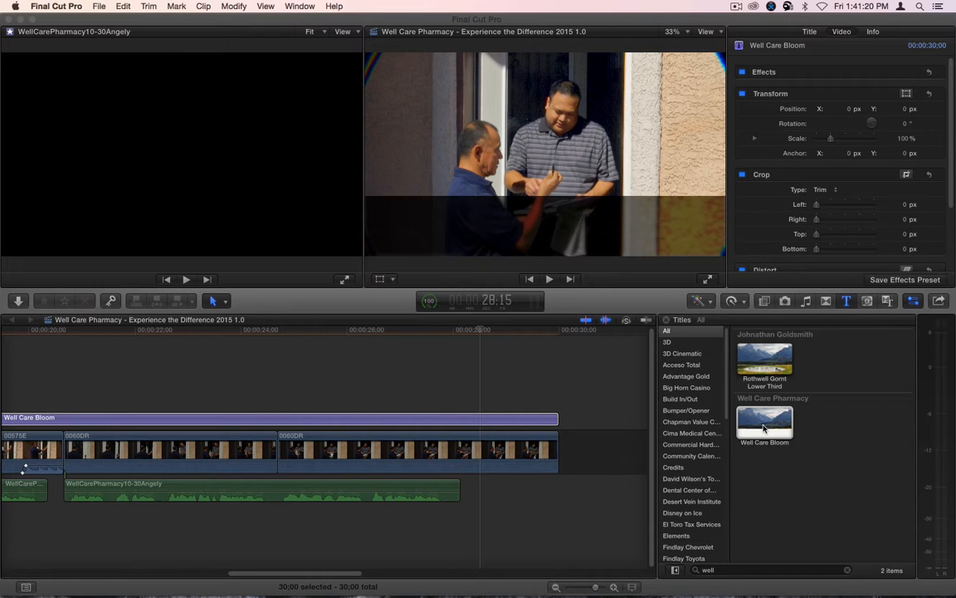
pyautogui.moveTo(763, 427); pyautogui.dragTo(81, 376)
pyautogui.click(229, 420)
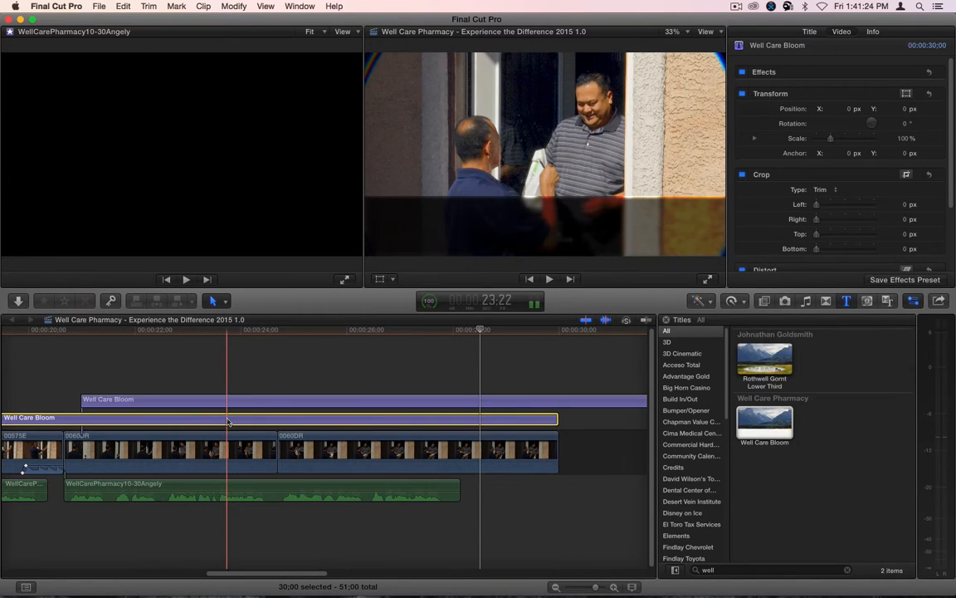
pyautogui.press('Delete')
# Slide the new title earlier so it ends with the last clip, and scrub back to 21:08 to review it
pyautogui.press('super+4')
pyautogui.moveTo(506, 421); pyautogui.dragTo(35, 418)
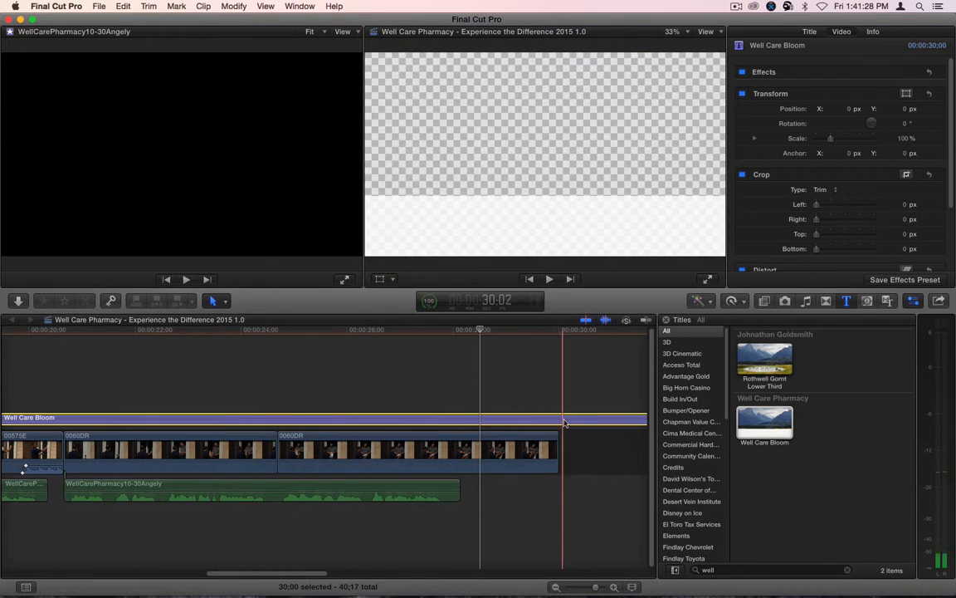
pyautogui.moveTo(565, 420); pyautogui.dragTo(309, 421)
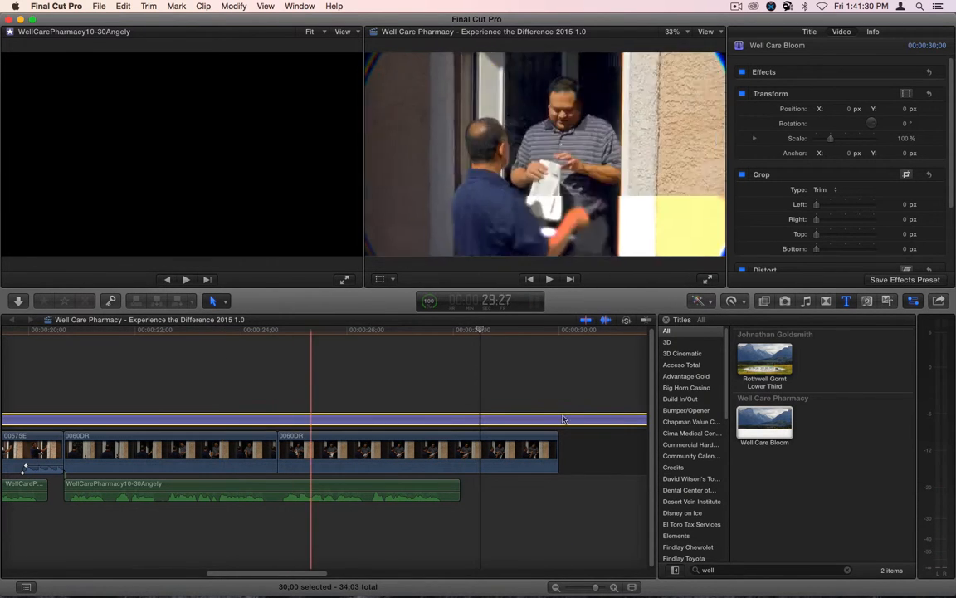
pyautogui.moveTo(616, 423); pyautogui.dragTo(375, 422)
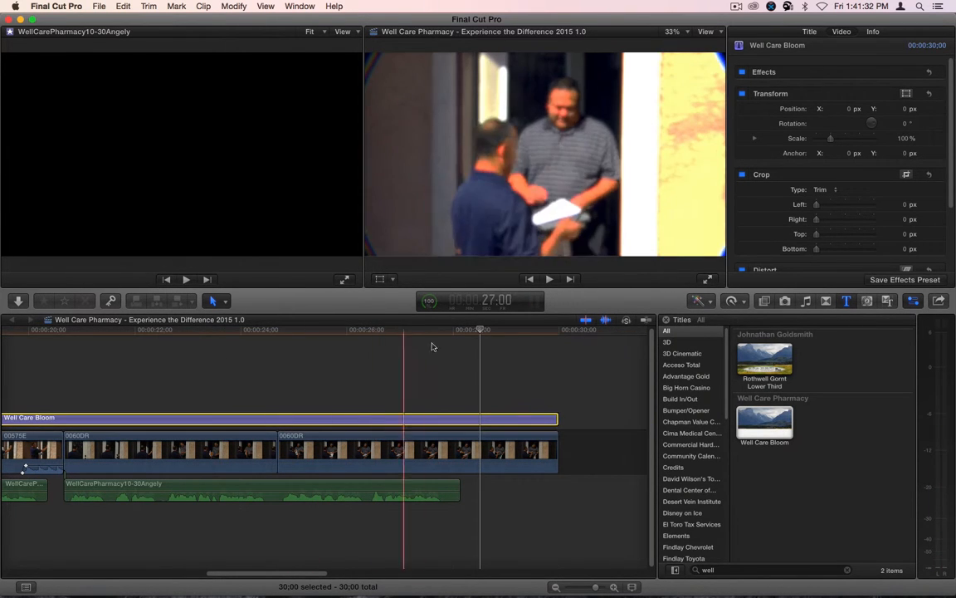
pyautogui.moveTo(447, 334); pyautogui.dragTo(95, 359)
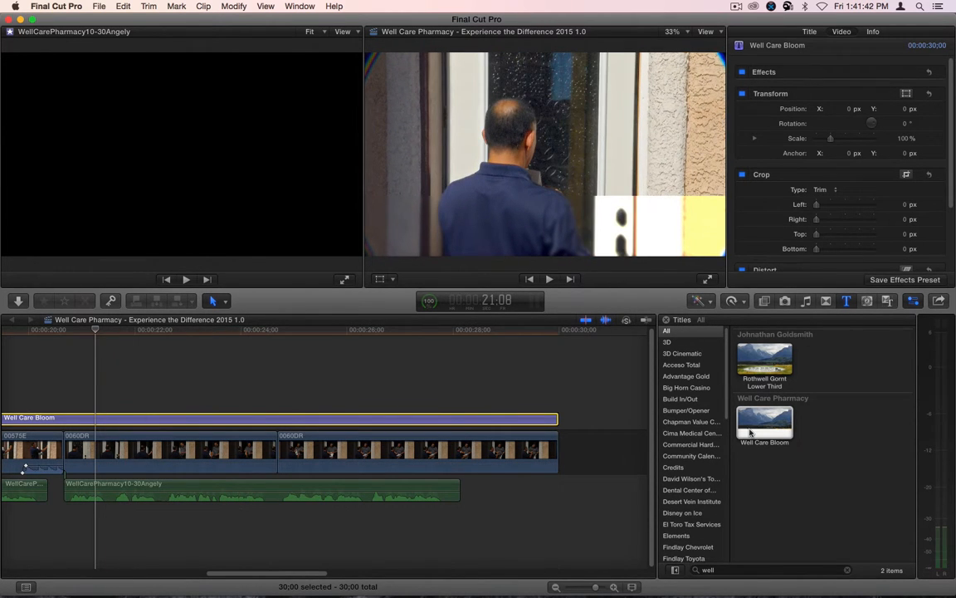
# Open the Well Care Bloom title in Motion and set the Rectangle's blend mode to Add
pyautogui.rightClick(752, 430)
pyautogui.click(786, 438)
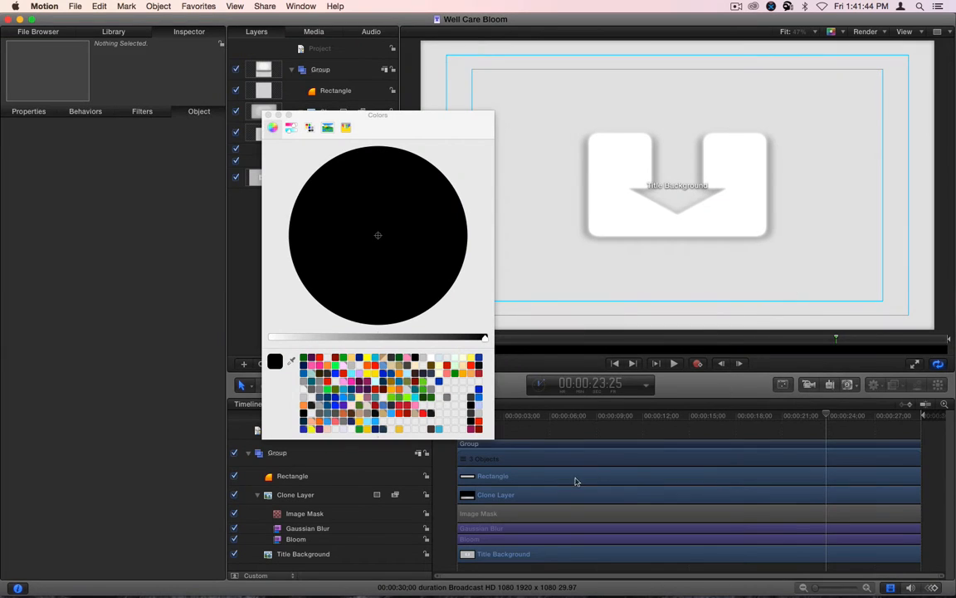
pyautogui.click(296, 483)
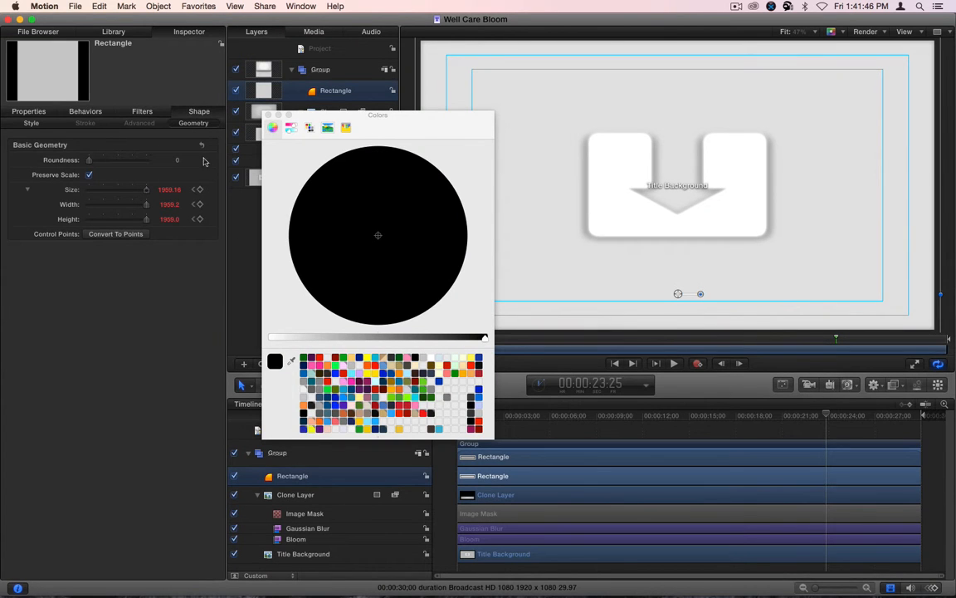
pyautogui.rightClick(342, 479)
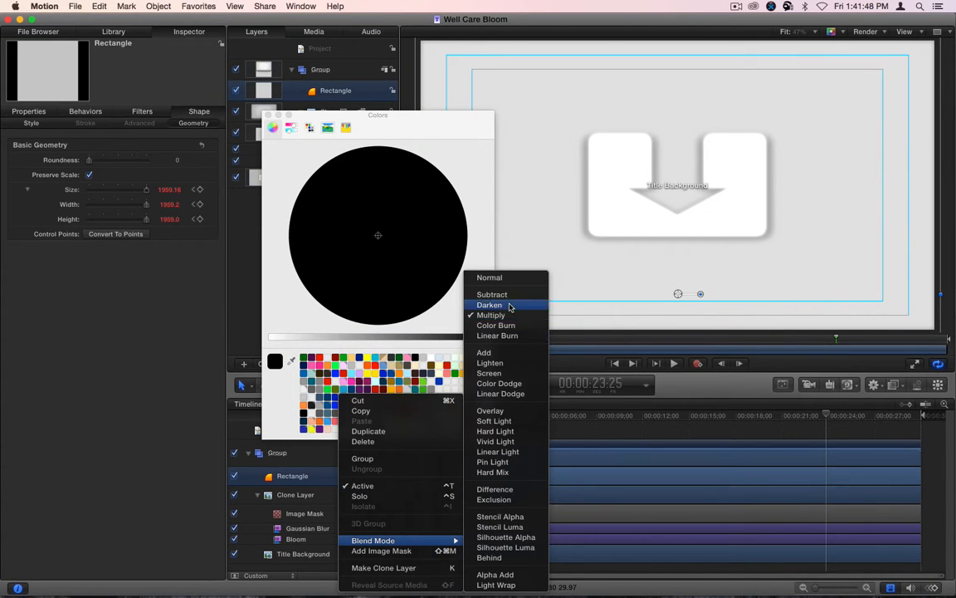
pyautogui.click(477, 353)
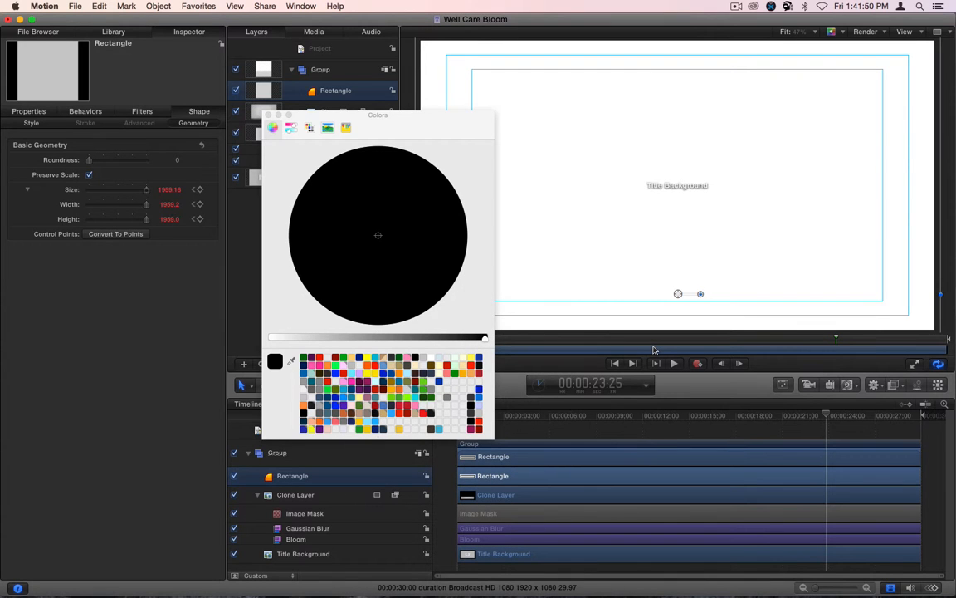
# Return to Final Cut Pro, delete the title from the timeline, and connect the Well Care Bloom title again at the timeline's start
pyautogui.press('super+Tab')
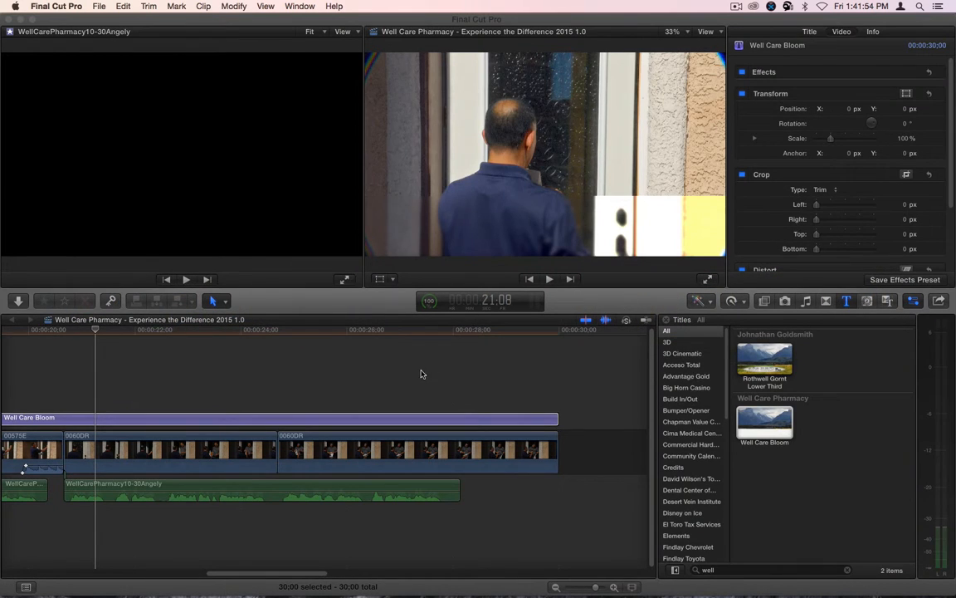
pyautogui.click(322, 367)
pyautogui.click(322, 367)
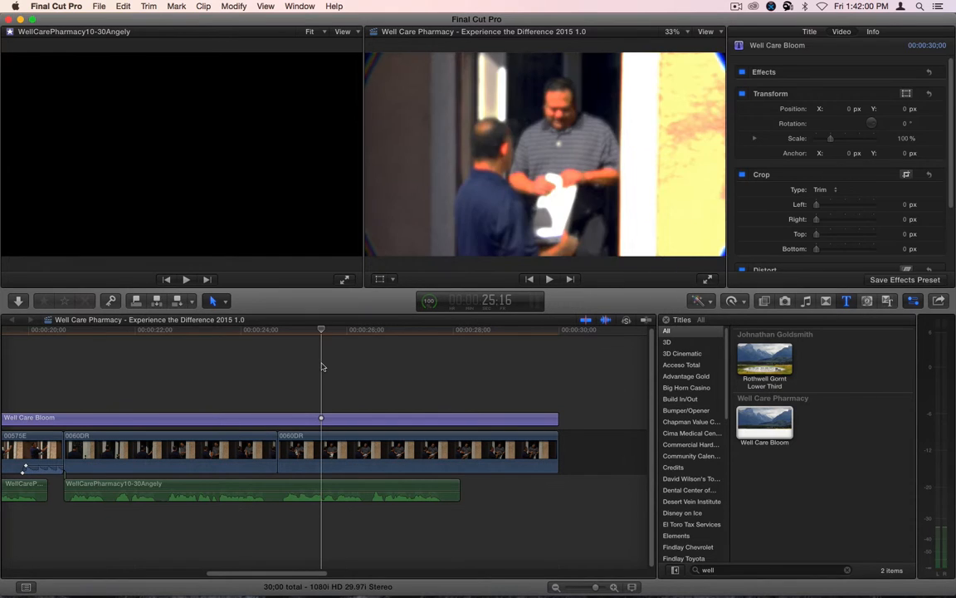
pyautogui.press('Delete')
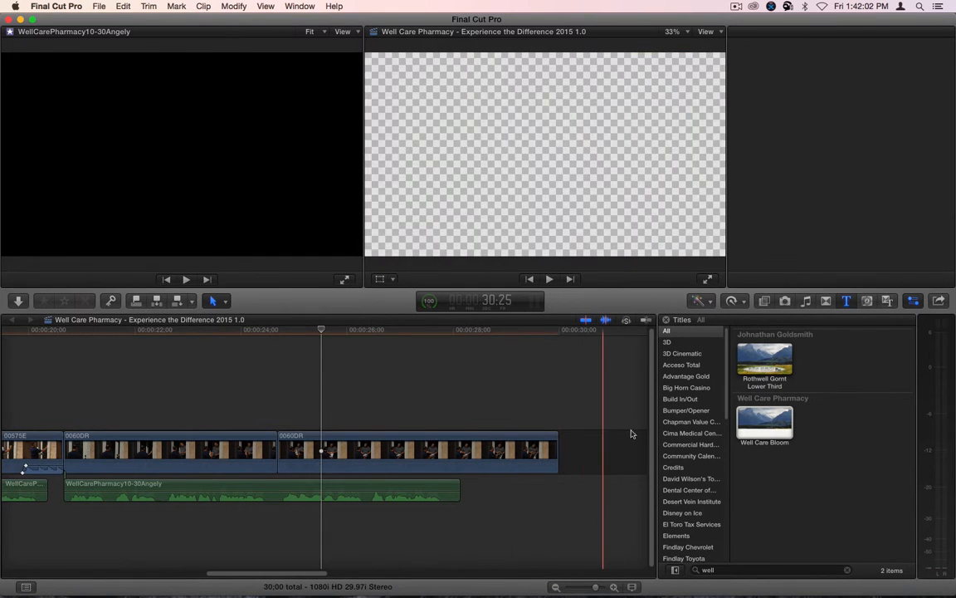
pyautogui.click(466, 408)
pyautogui.press('Home')
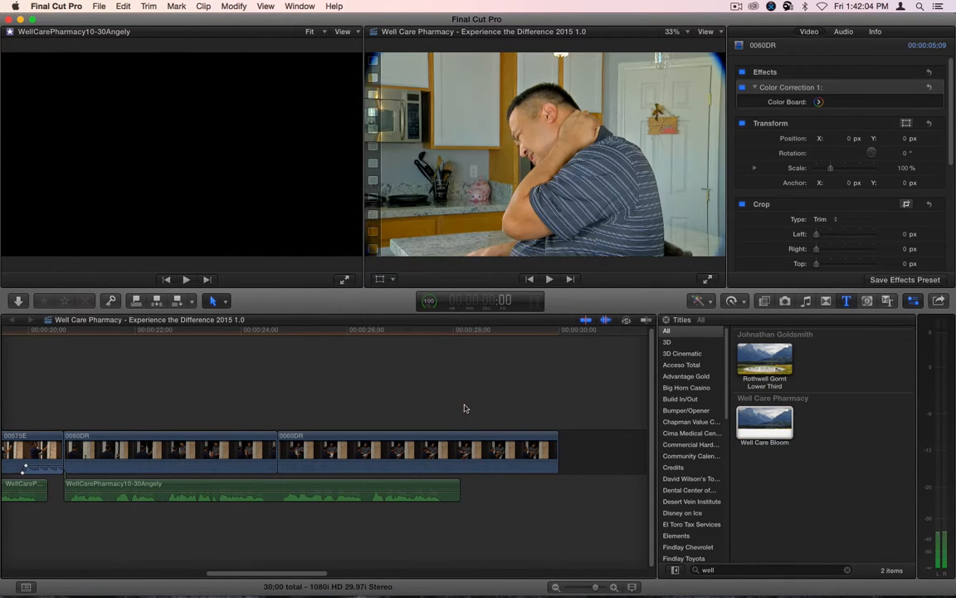
pyautogui.click(760, 418)
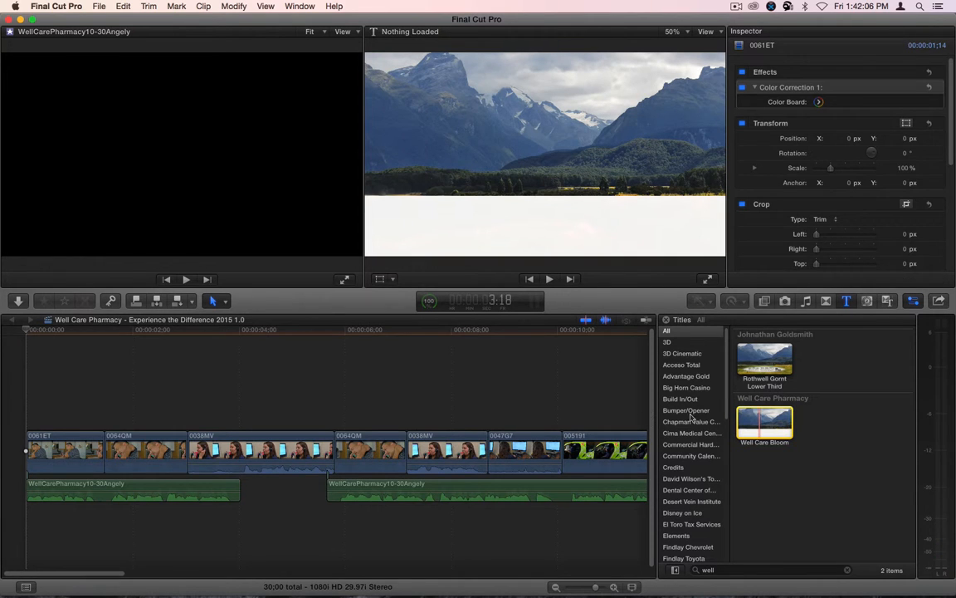
pyautogui.press('q')
# Play the timeline from 21:13 to about 26:00 to examine how the white band grows to full frame
pyautogui.moveTo(327, 336); pyautogui.dragTo(353, 335)
pyautogui.moveTo(163, 335); pyautogui.dragTo(35, 347)
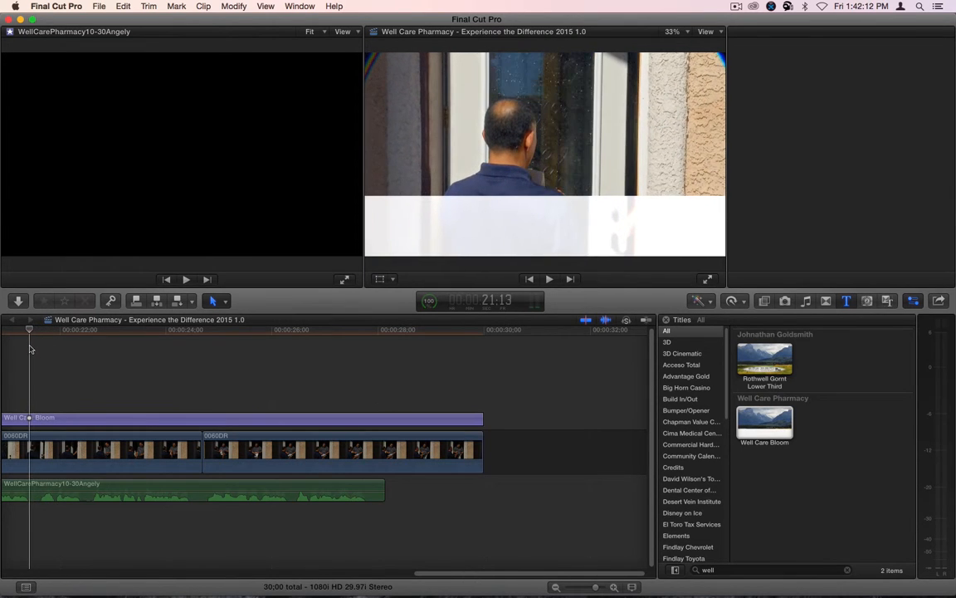
pyautogui.press('super+4')
pyautogui.press('space')
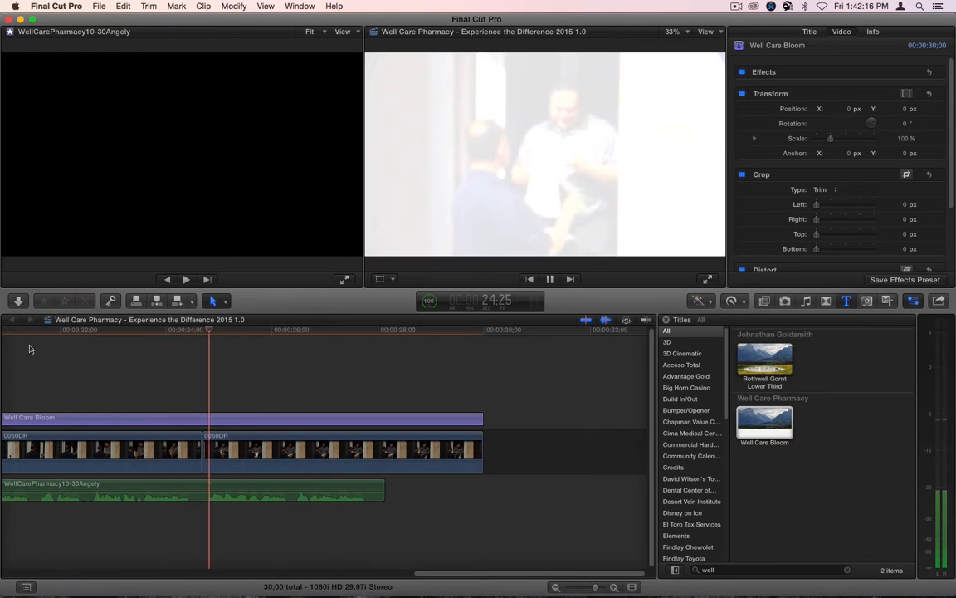
pyautogui.press('space')
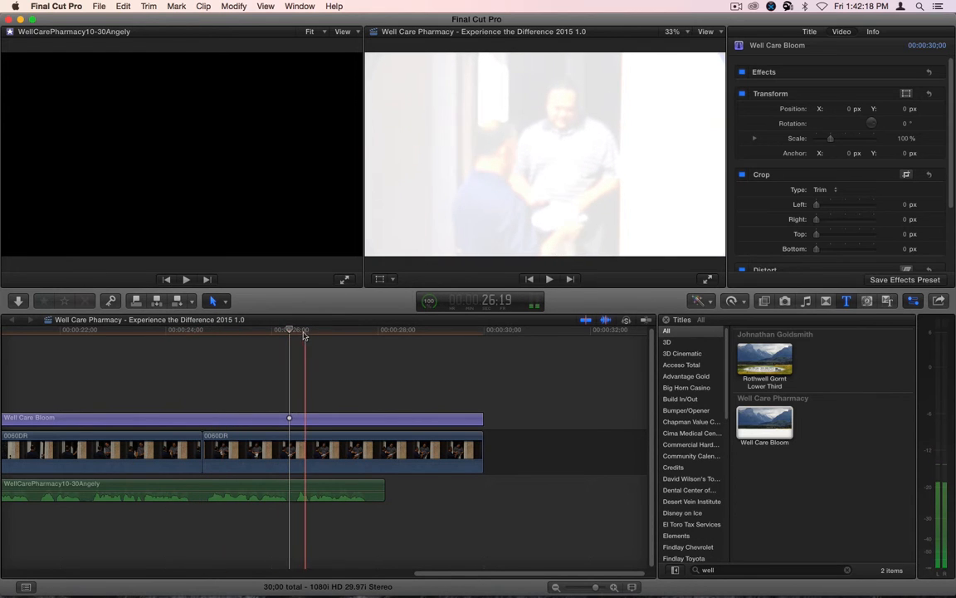
# Scrub back to the cut before the last clip to find the time where the band's expansion should start
pyautogui.moveTo(292, 333)
pyautogui.mouseDown()
pyautogui.moveTo(222, 333)
pyautogui.moveTo(289, 335)
pyautogui.mouseUp()
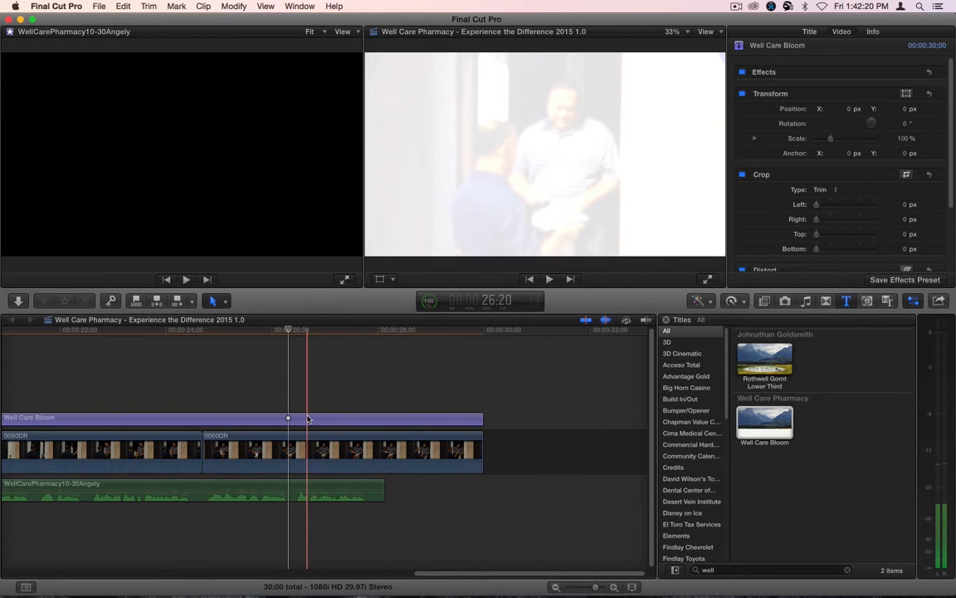
pyautogui.rightClick(308, 417)
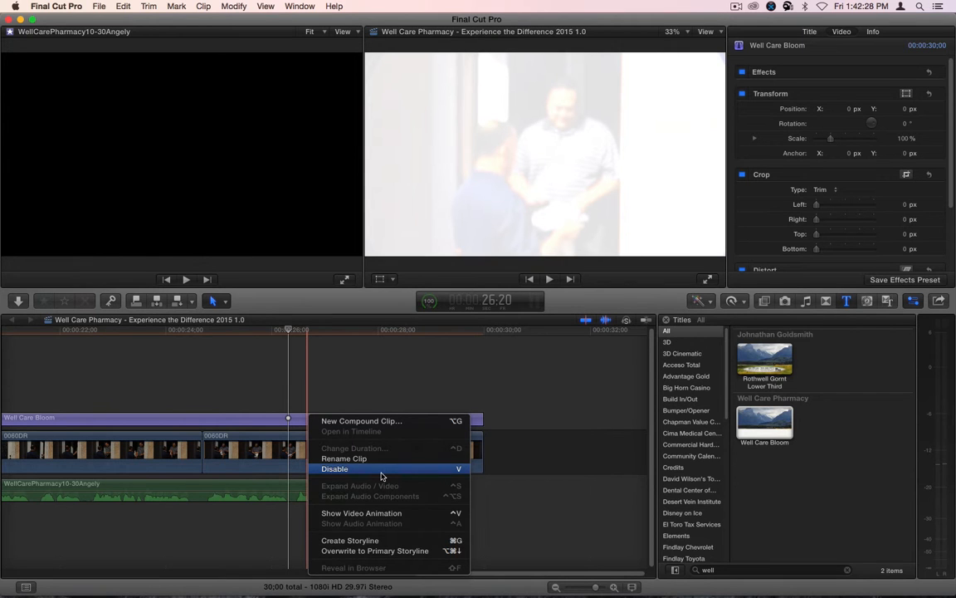
pyautogui.click(236, 360)
pyautogui.moveTo(245, 334); pyautogui.dragTo(200, 357)
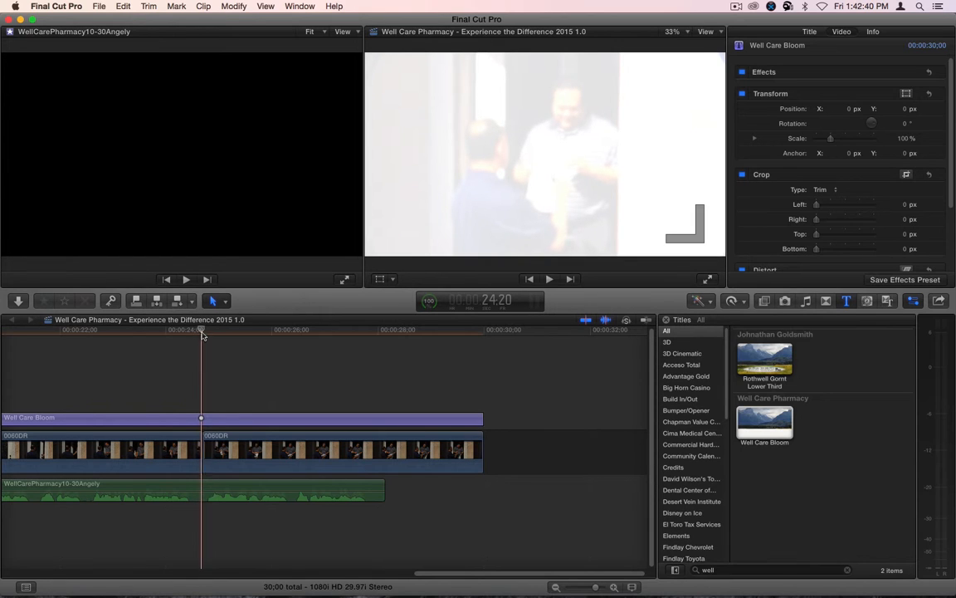
pyautogui.click(201, 332)
# In Motion, shift both of the Rectangle's height keyframes so the expansion starts at 24:21, and save the project
pyautogui.press('super+Tab')
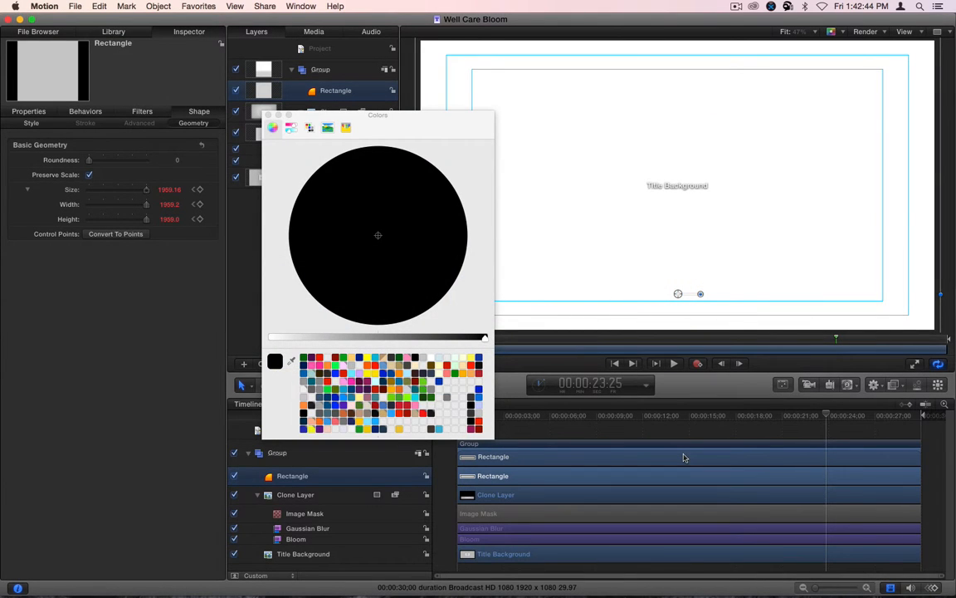
pyautogui.press('super+8')
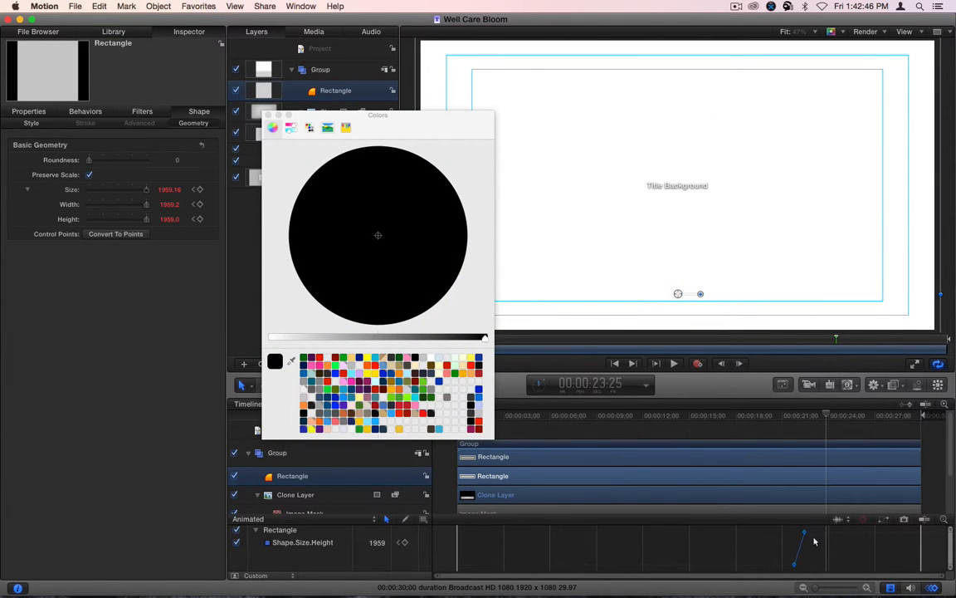
pyautogui.click(598, 384)
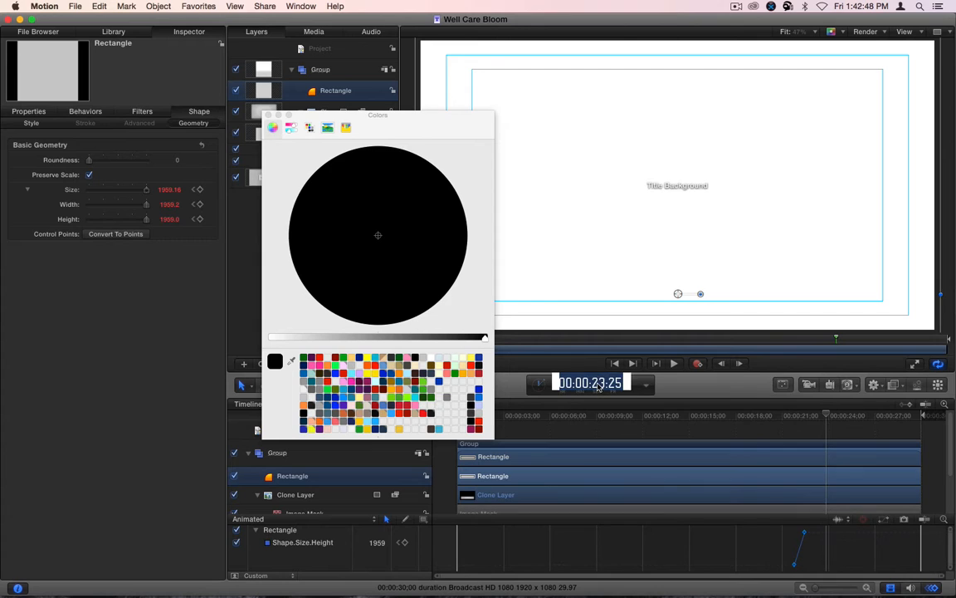
pyautogui.write('2421')
pyautogui.press('Return')
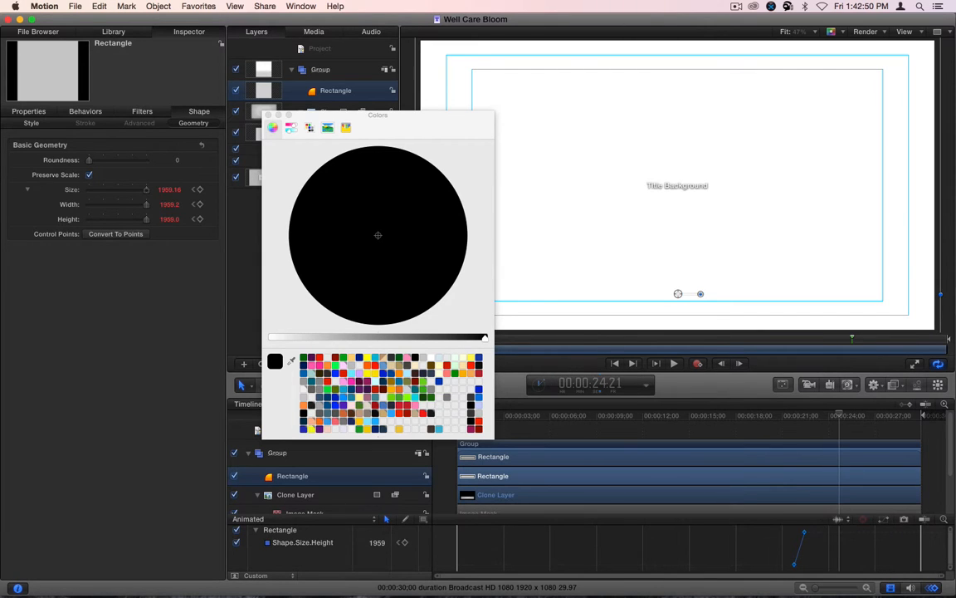
pyautogui.moveTo(779, 569); pyautogui.dragTo(822, 531)
pyautogui.moveTo(795, 564); pyautogui.dragTo(840, 564)
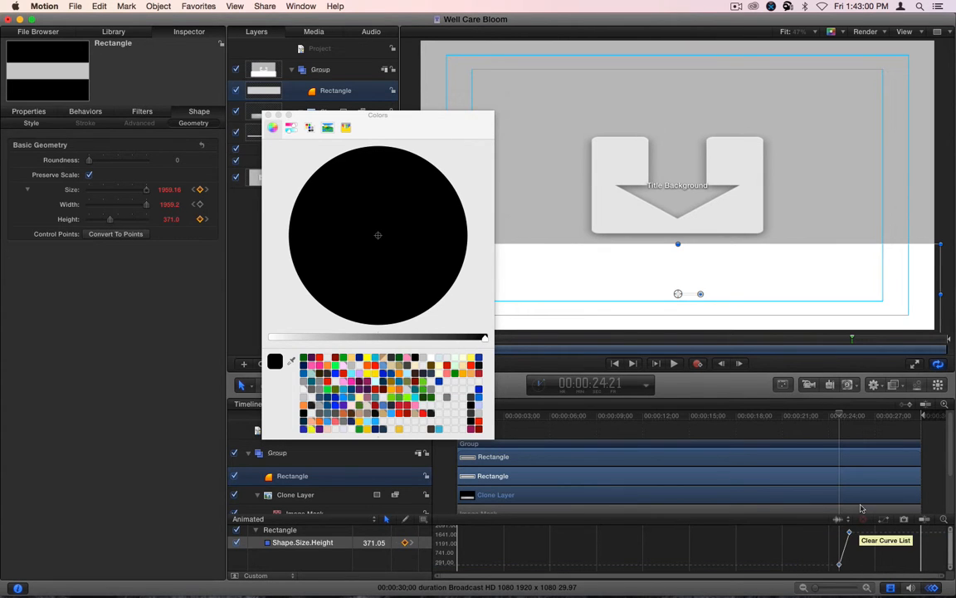
pyautogui.press('super+s')
# Back in Final Cut Pro, replace the timeline's title with the updated Well Care Bloom title, connected at the timeline's start
pyautogui.press('super+Tab')
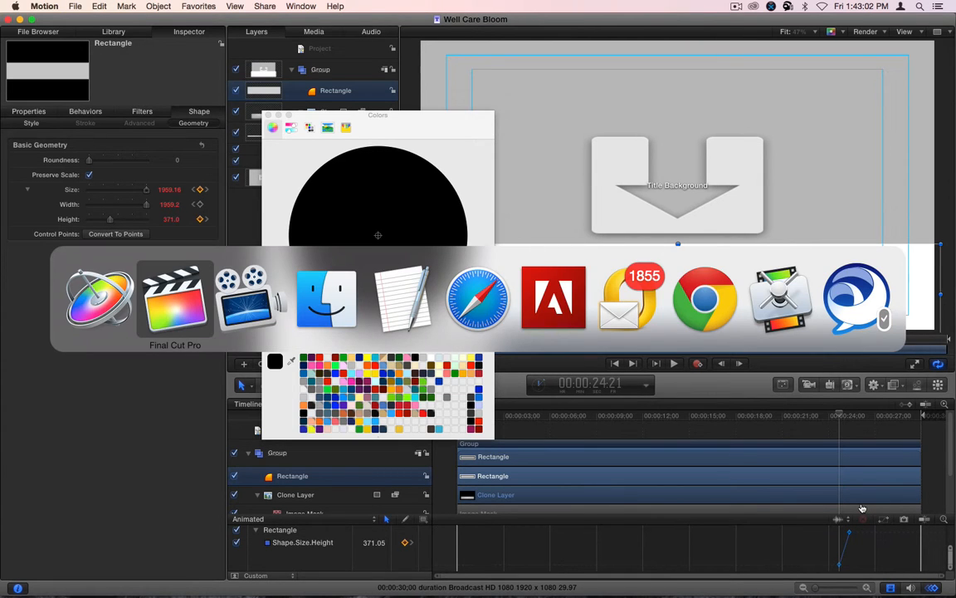
pyautogui.press('super+Tab')
pyautogui.press('super+shift+Tab')
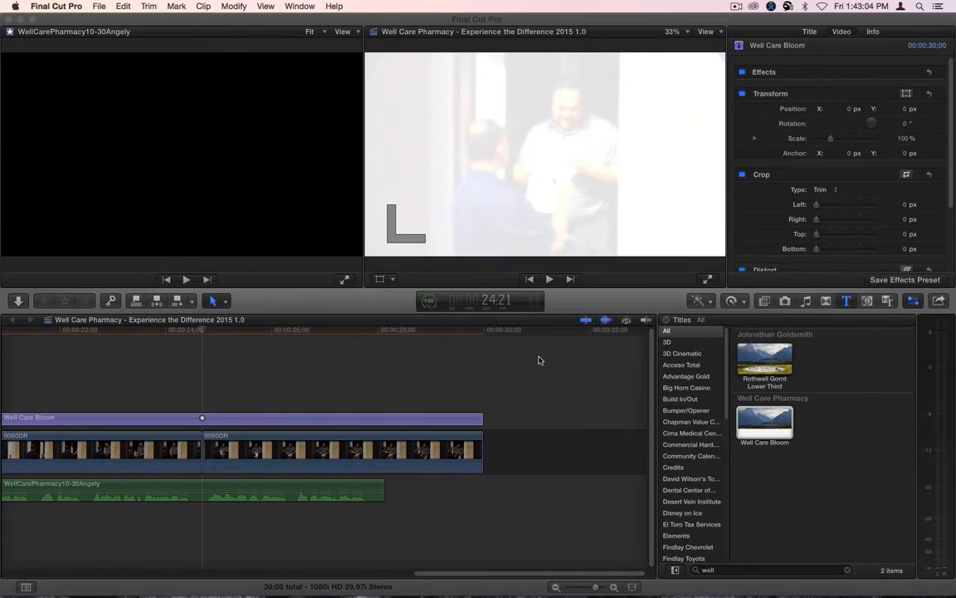
pyautogui.click(303, 419)
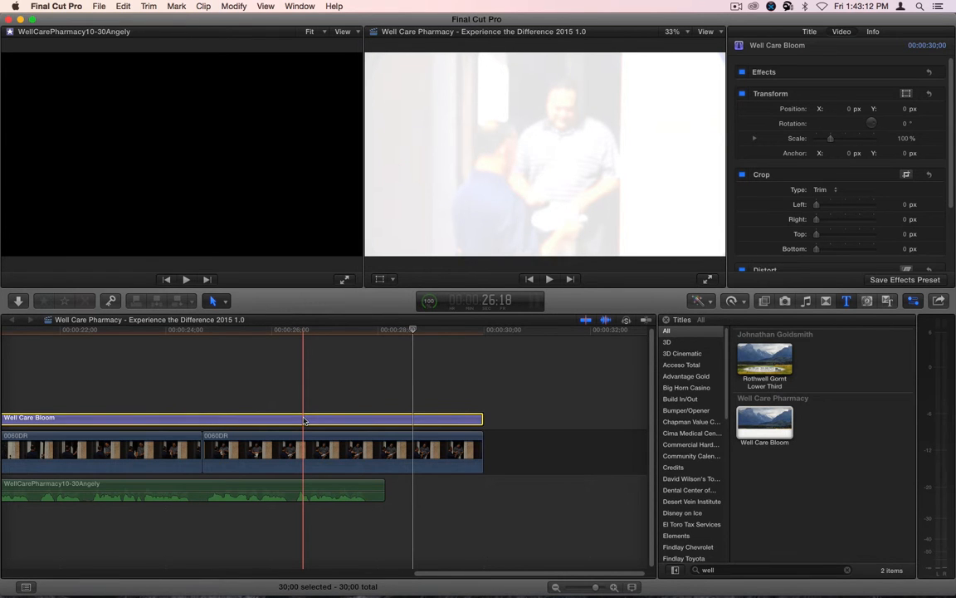
pyautogui.press('Delete')
pyautogui.press('Home')
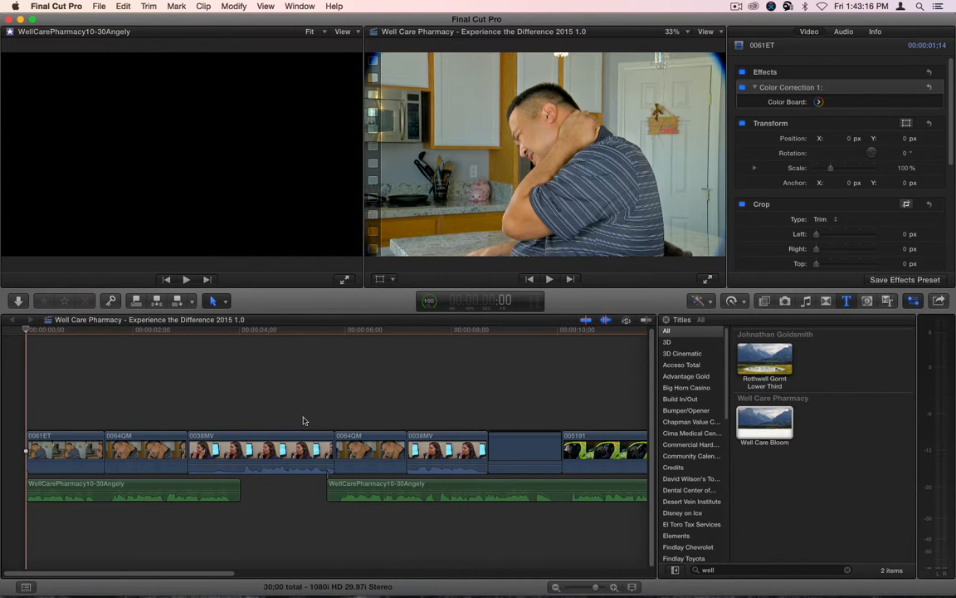
pyautogui.press('q')
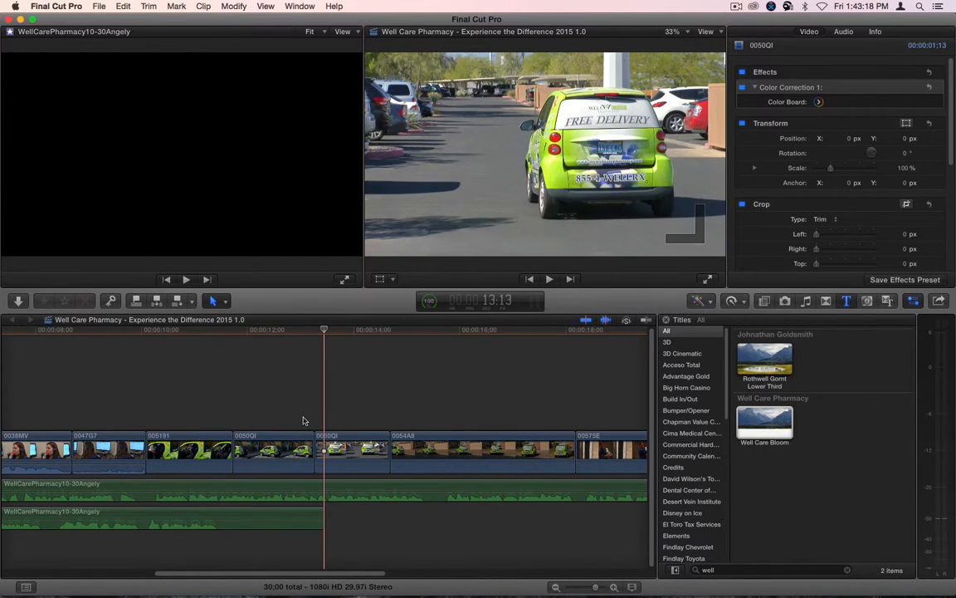
pyautogui.press('super+z')
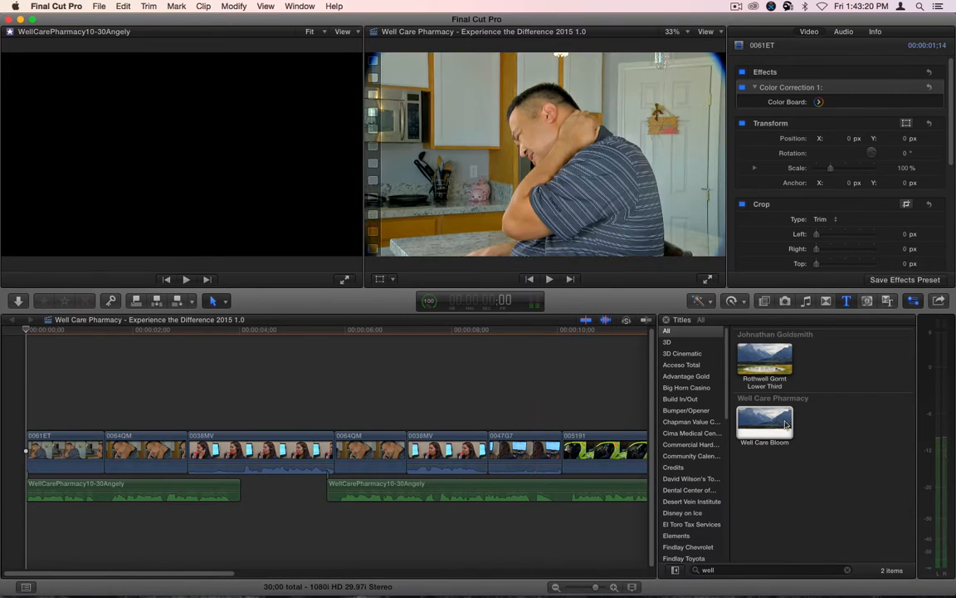
pyautogui.click(785, 424)
pyautogui.press('q')
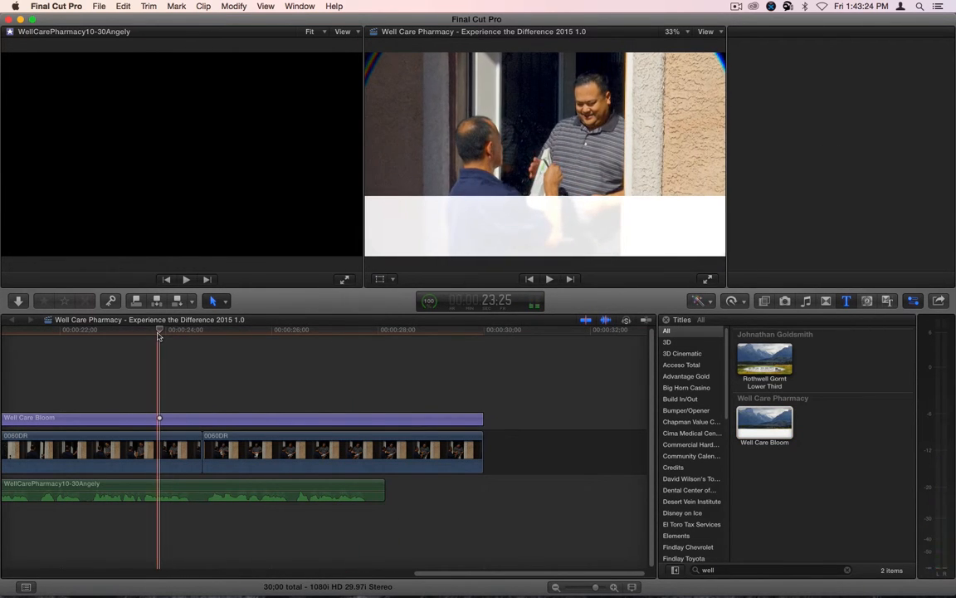
# Show the Inspector and play from 23:25 to about 28:12, scrubbing back over the last cut to check the band's expansion
pyautogui.press('super+4')
pyautogui.press('space')
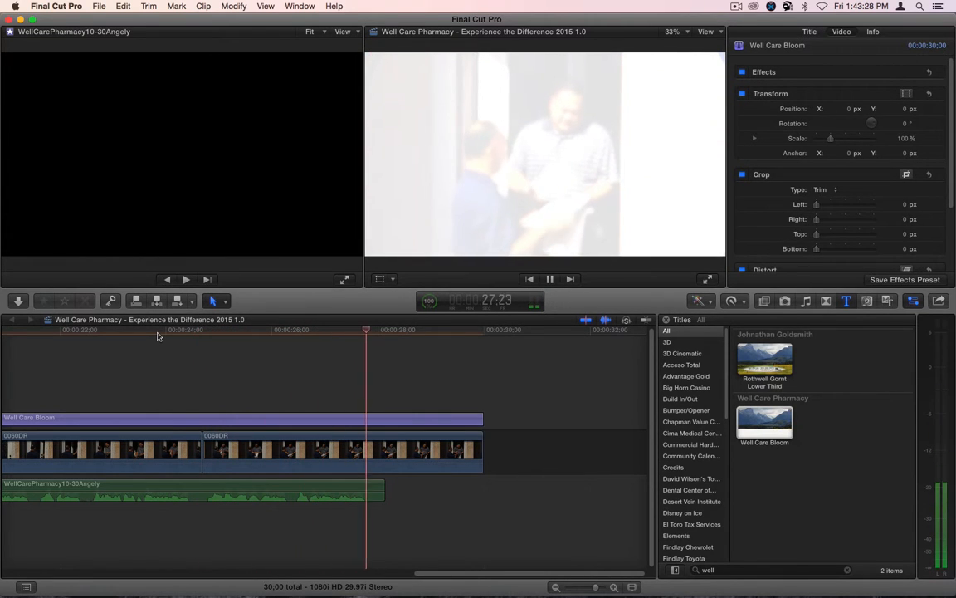
pyautogui.press('space')
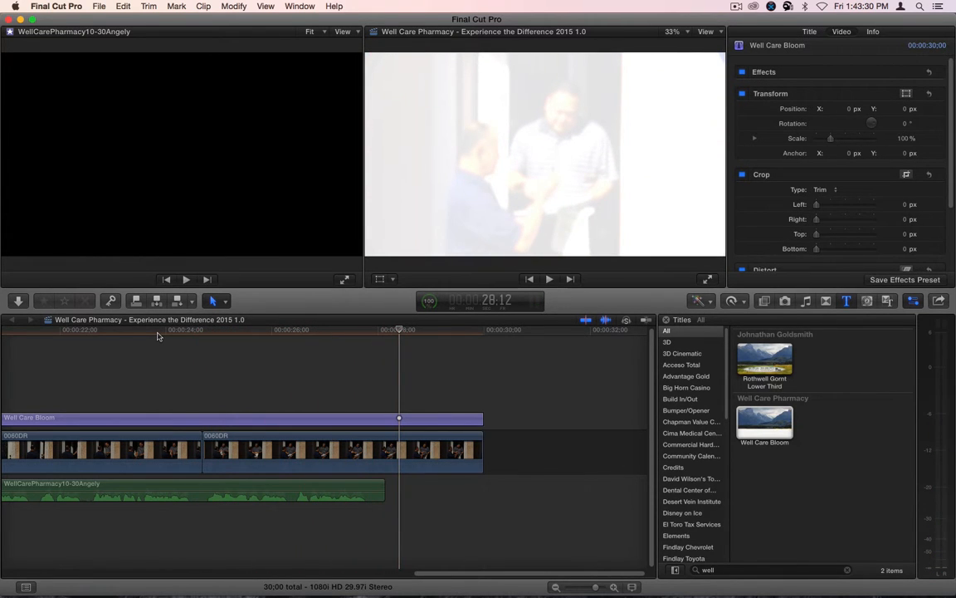
pyautogui.click(349, 331)
pyautogui.moveTo(337, 342); pyautogui.dragTo(165, 331)
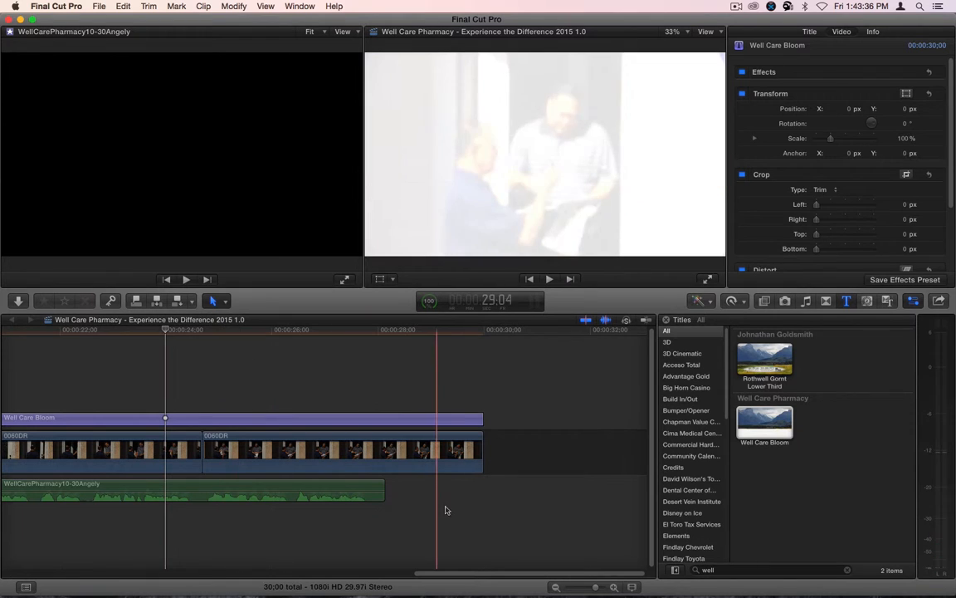
# Scrub through the earlier clips around 22:01, 18:28 and 7:14 to examine the blurred lower band over the footage
pyautogui.moveTo(459, 573); pyautogui.dragTo(387, 575)
pyautogui.click(253, 330)
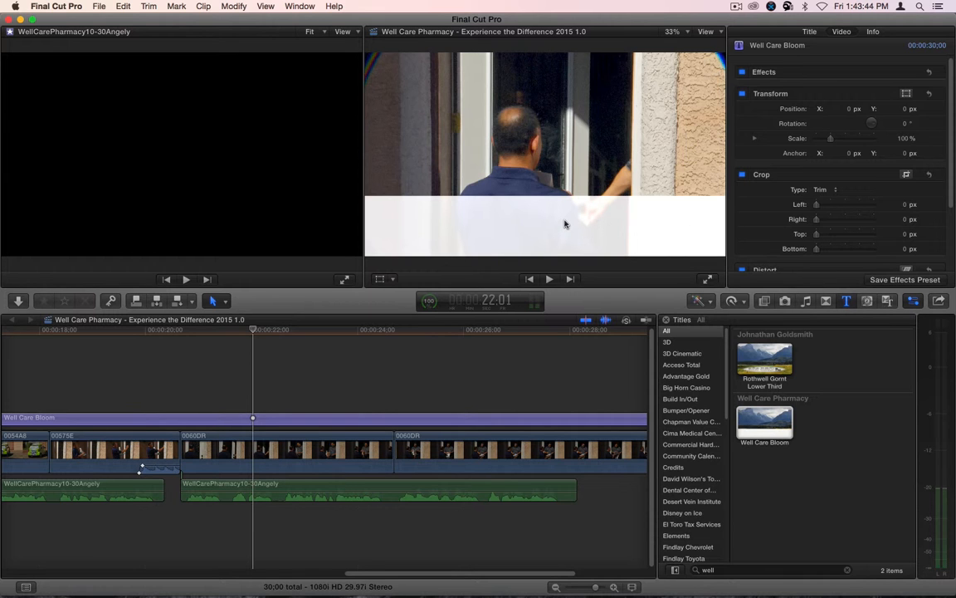
pyautogui.moveTo(266, 331); pyautogui.dragTo(90, 334)
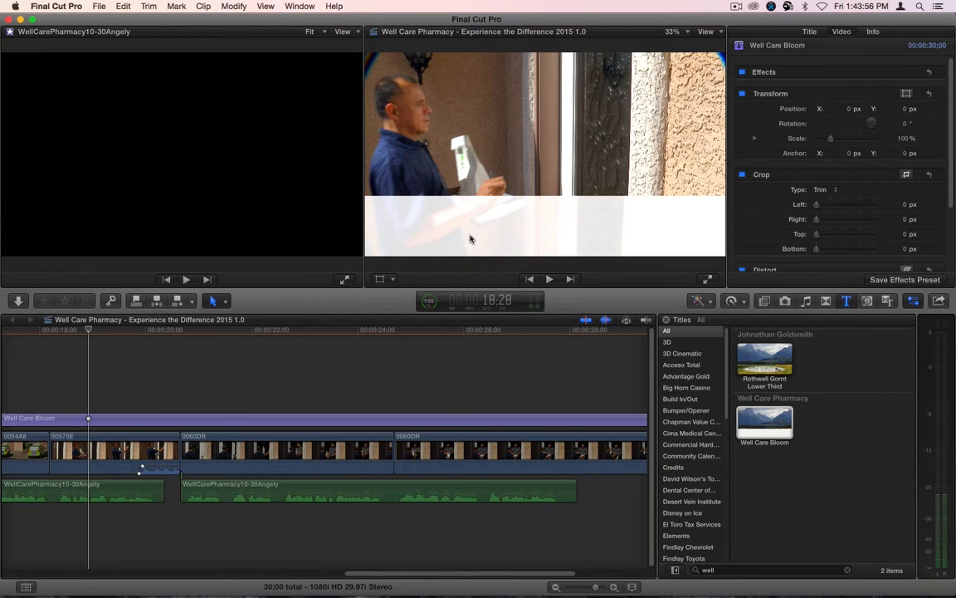
pyautogui.moveTo(89, 330); pyautogui.dragTo(423, 336)
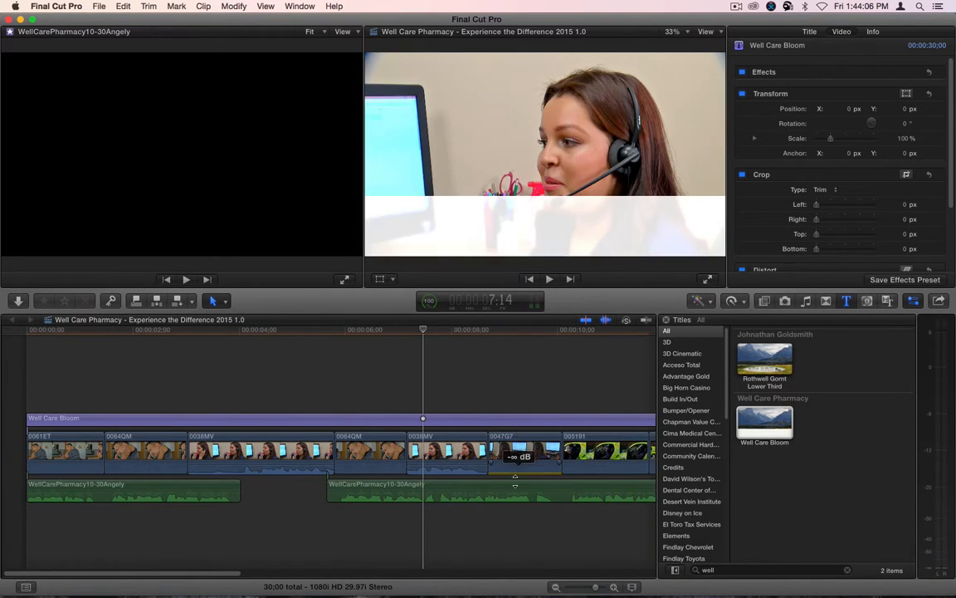
# Set the volume of the second 0038MV clip to -16 dB, and scrub from 3:12 to 6:25 to review the opening clips
pyautogui.moveTo(469, 464); pyautogui.dragTo(469, 469)
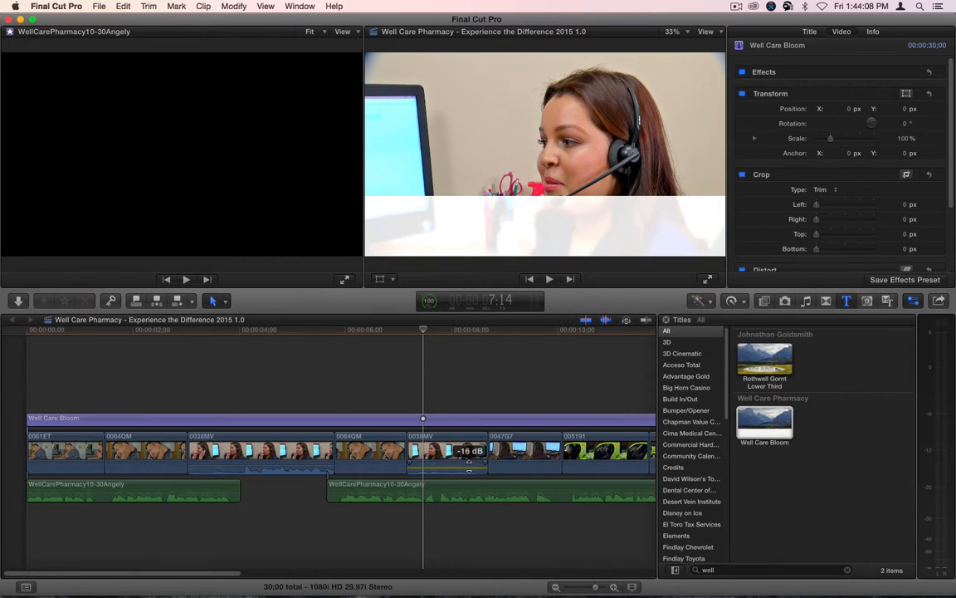
pyautogui.click(209, 346)
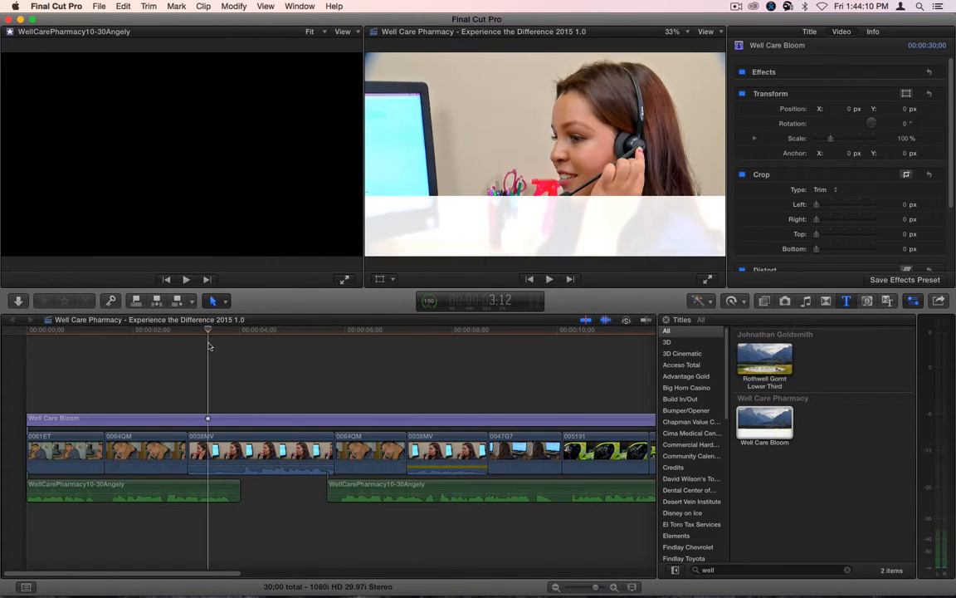
pyautogui.moveTo(209, 344); pyautogui.dragTo(390, 339)
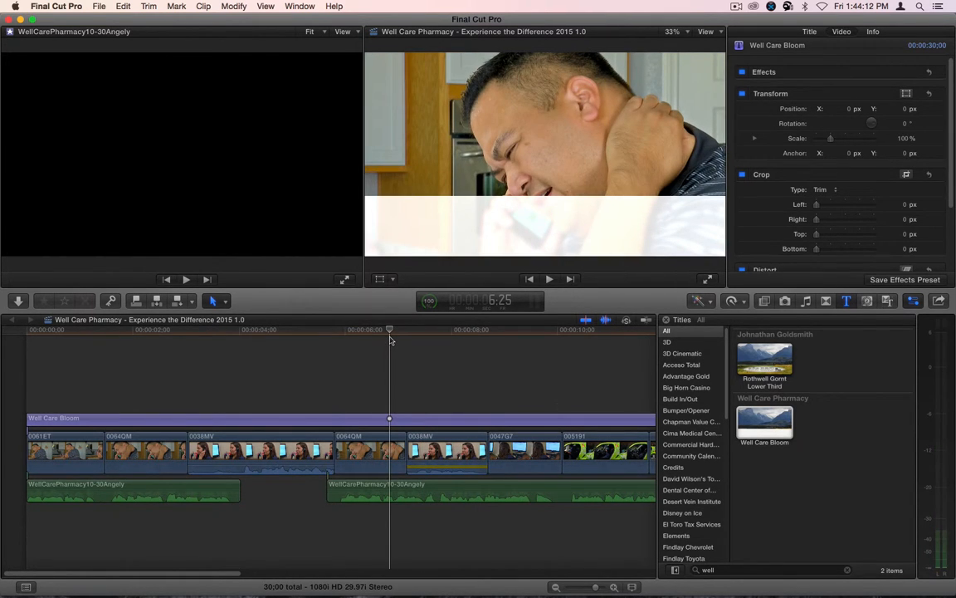